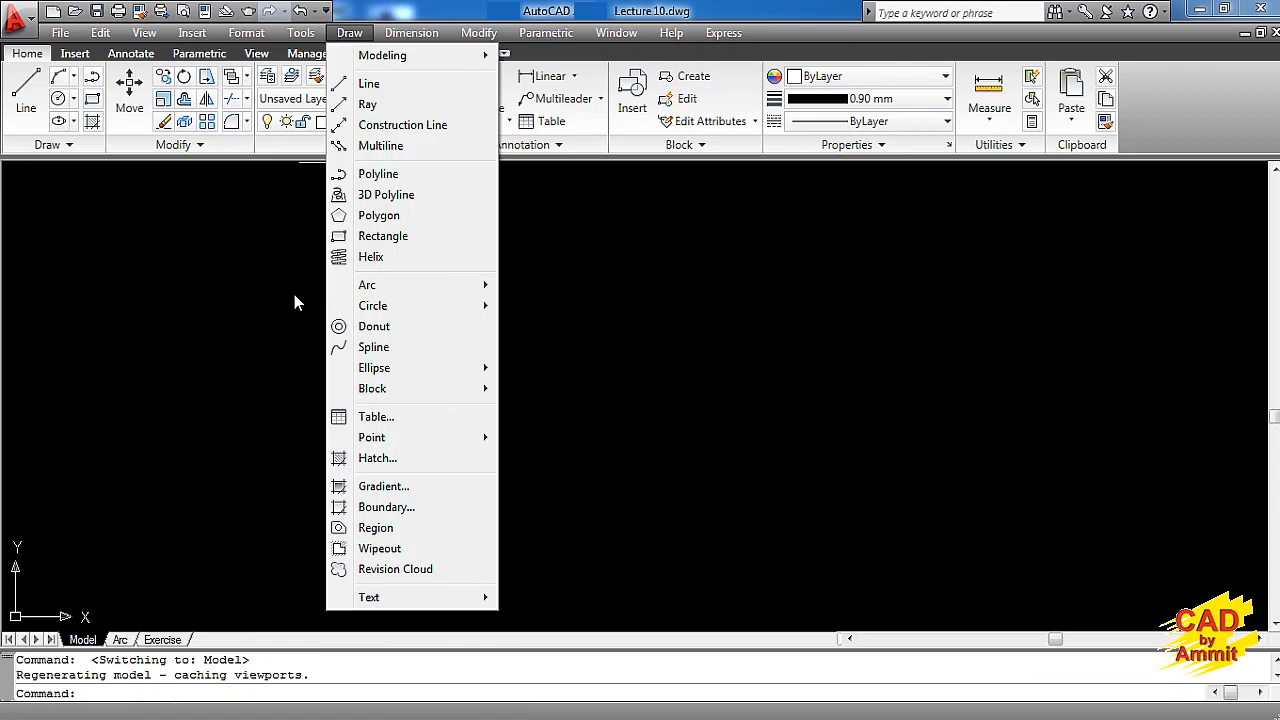
mouse_move(390, 288)
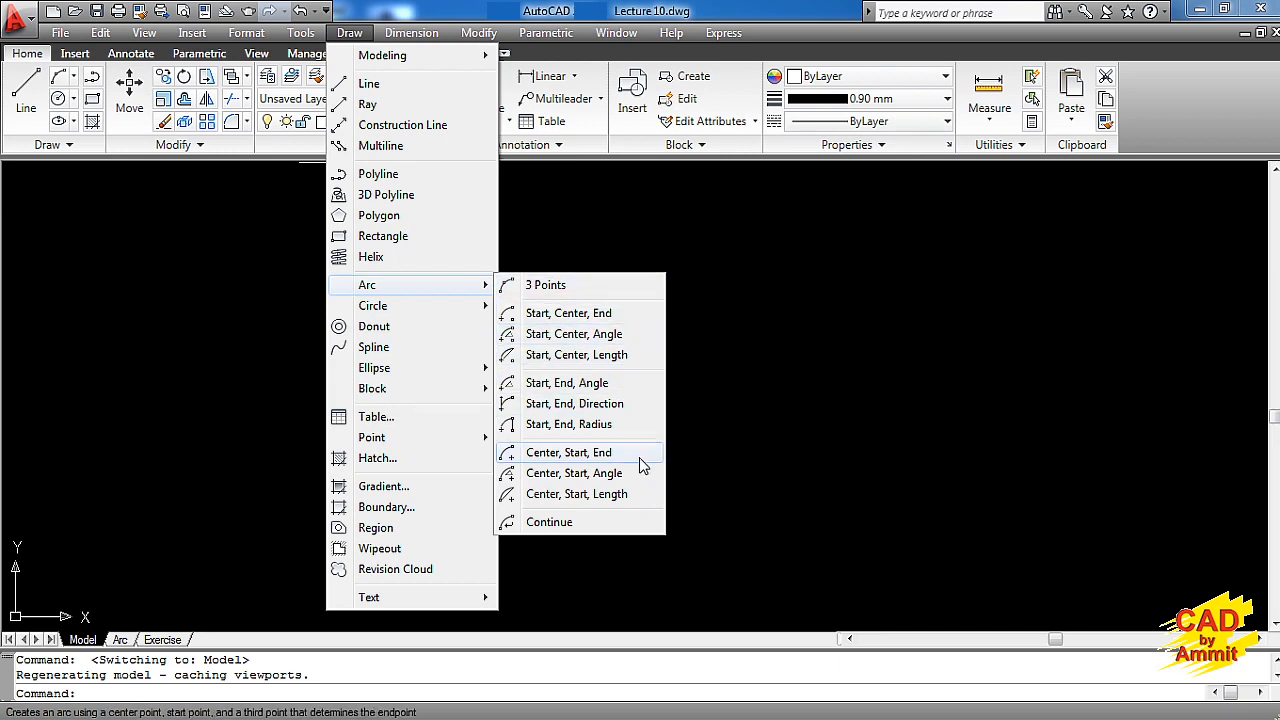
click(212, 335)
click(240, 351)
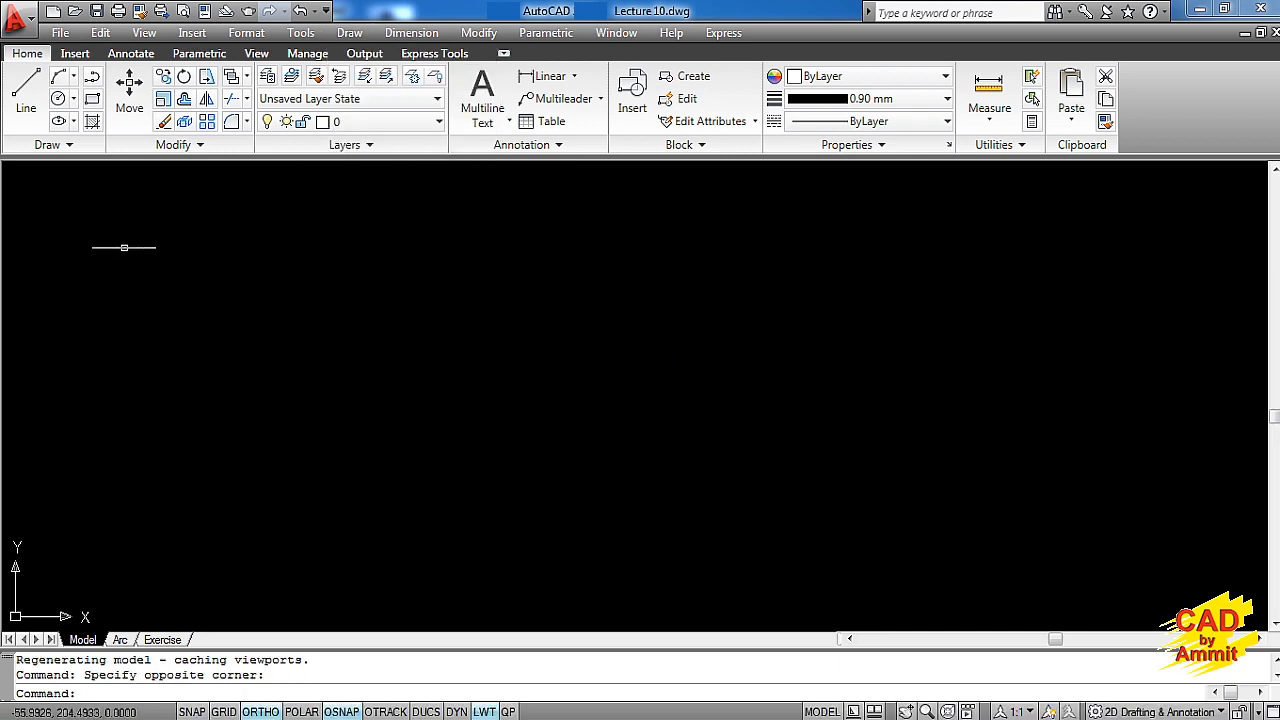
click(73, 80)
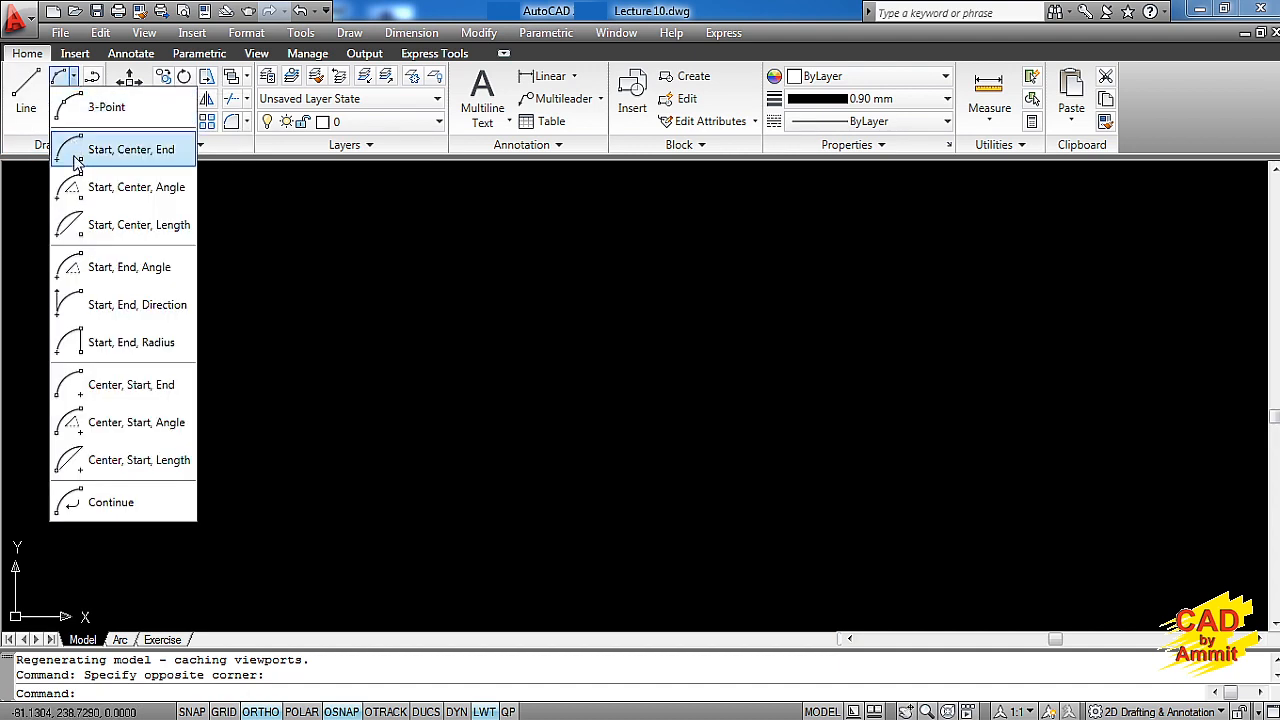
click(264, 388)
click(269, 391)
click(273, 392)
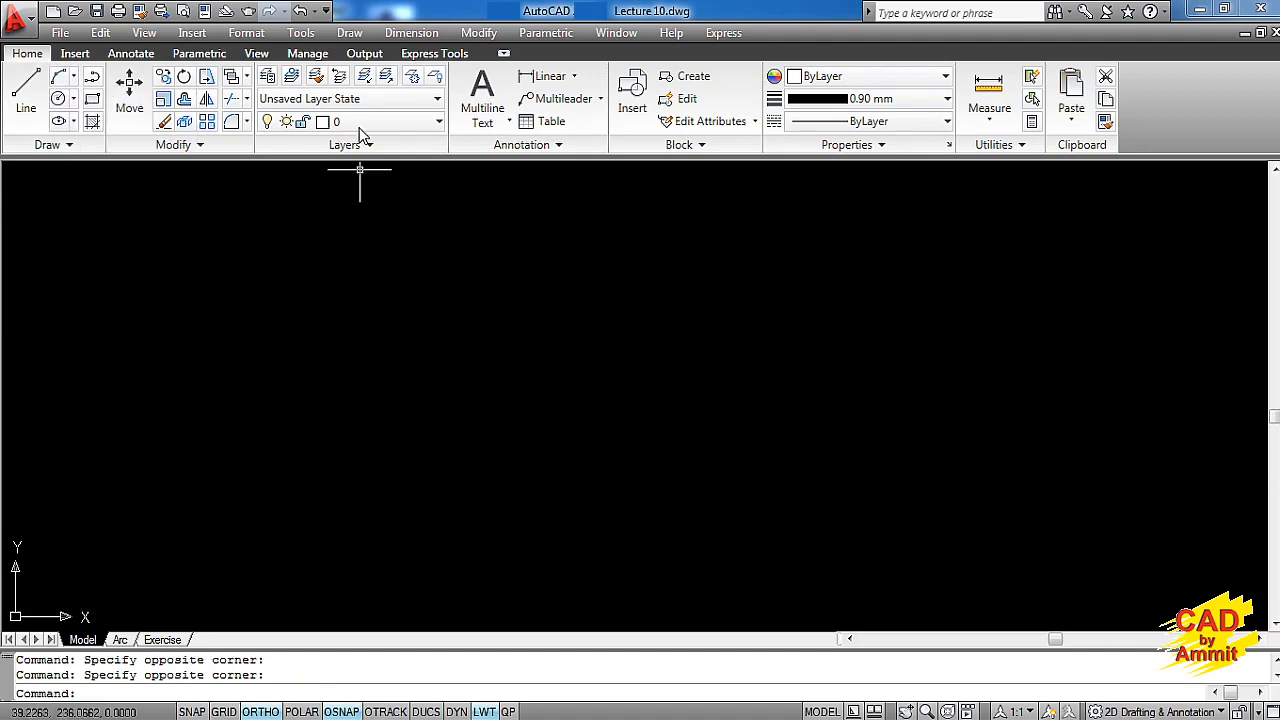
- Draw a three-point arc bulging upward in the empty upper-middle area of model space
click(349, 32)
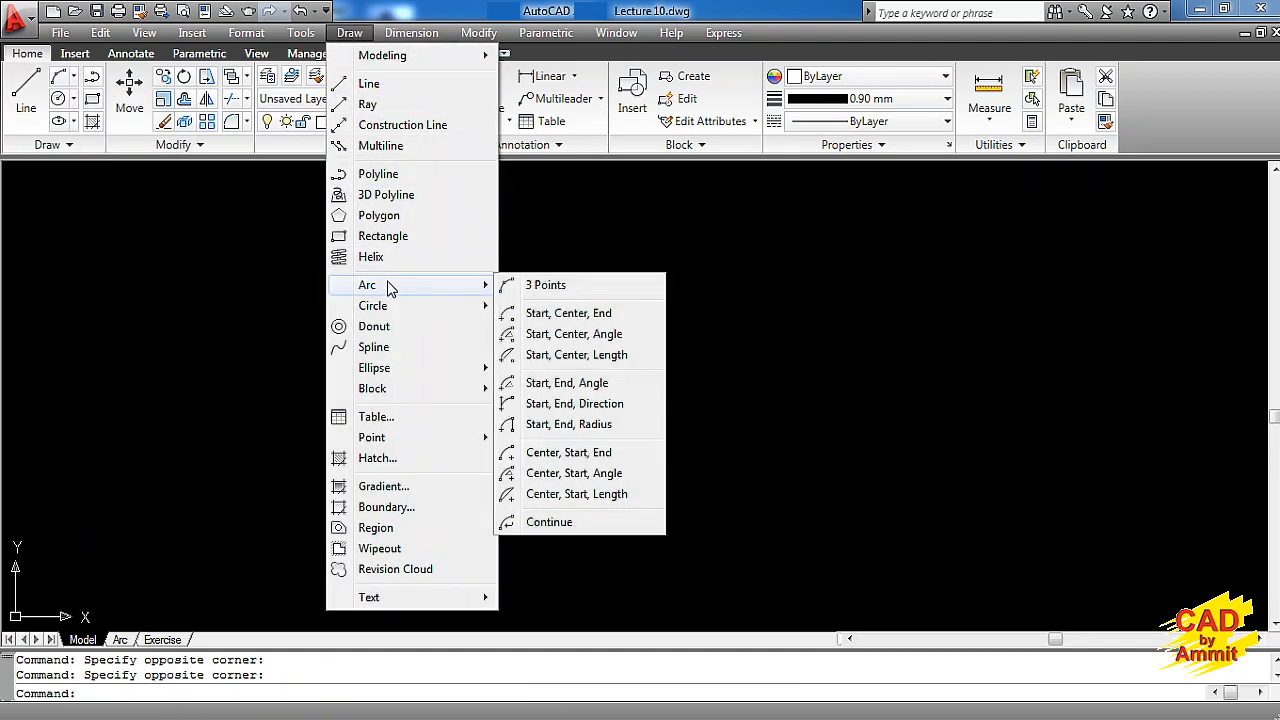
click(558, 290)
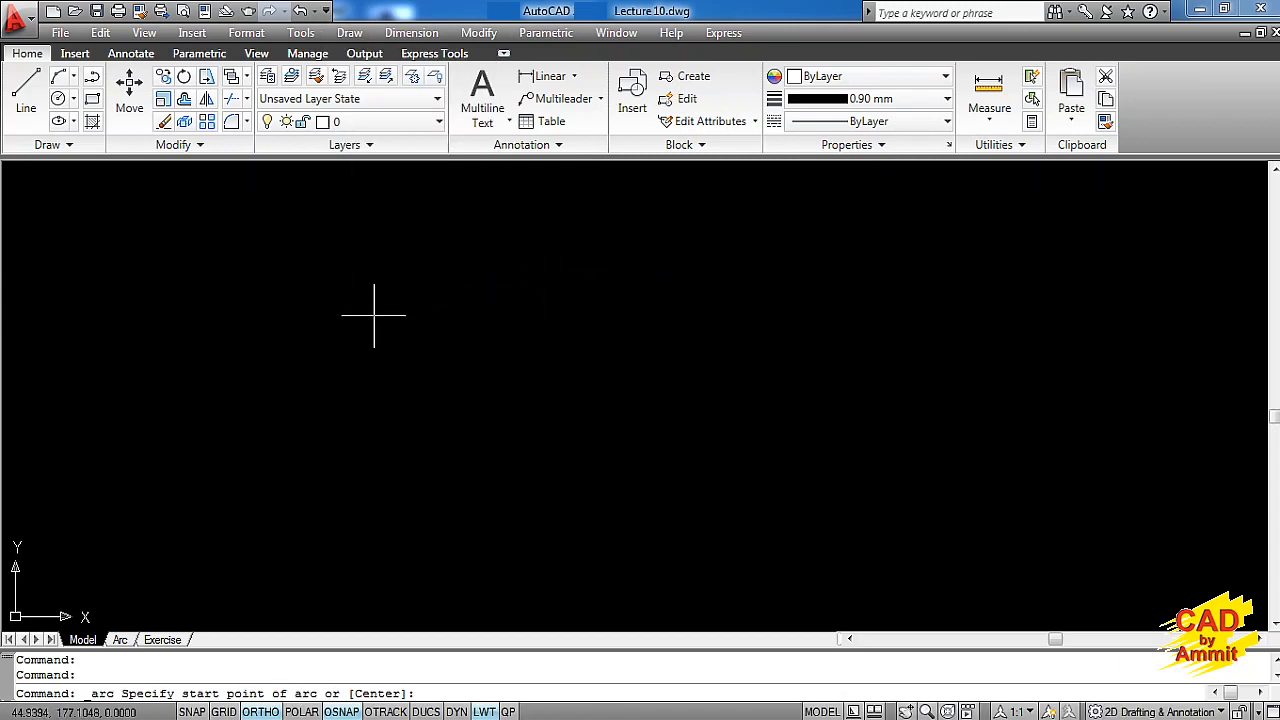
click(281, 342)
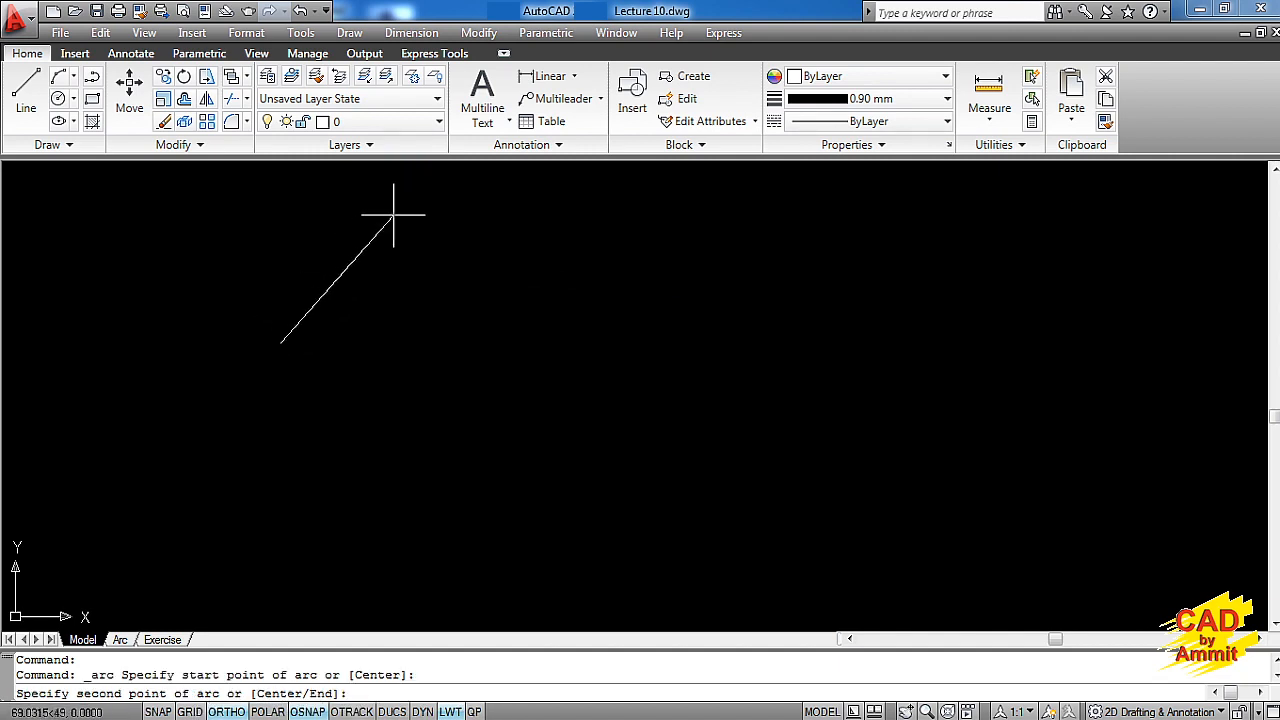
click(393, 214)
click(631, 242)
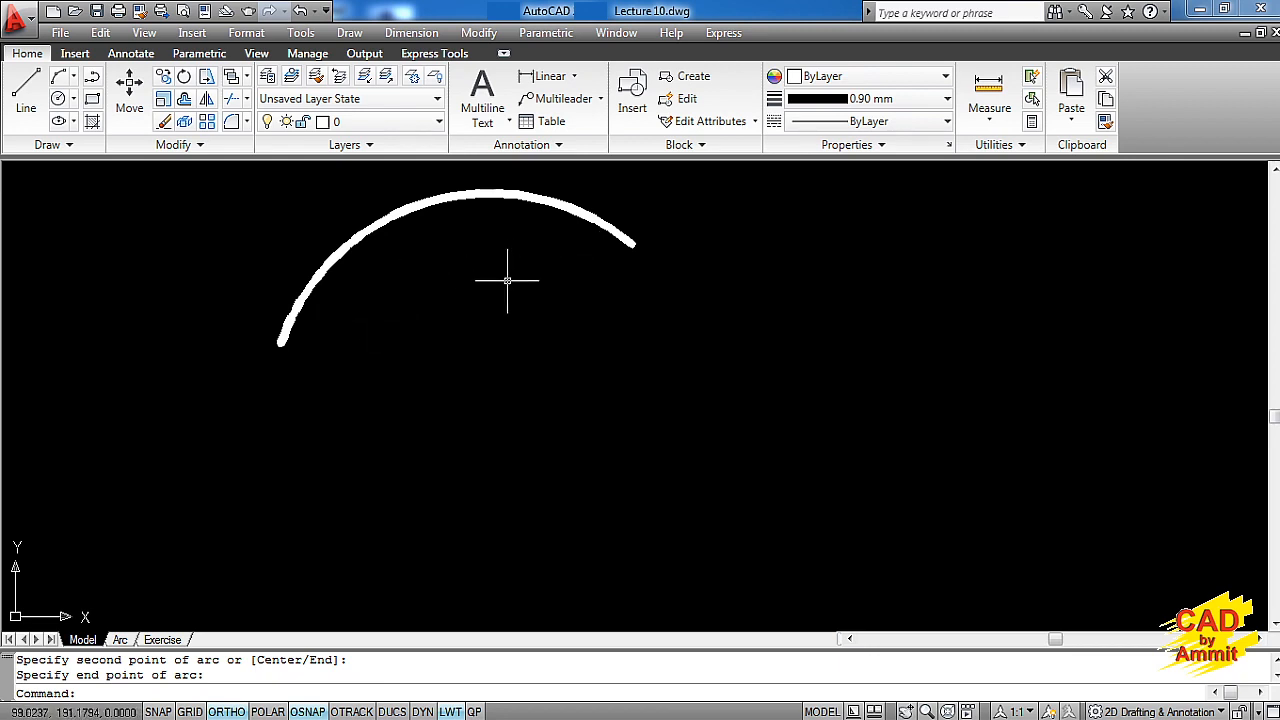
- Draw a wide rectangle below and to the right of the arc
click(92, 98)
click(536, 303)
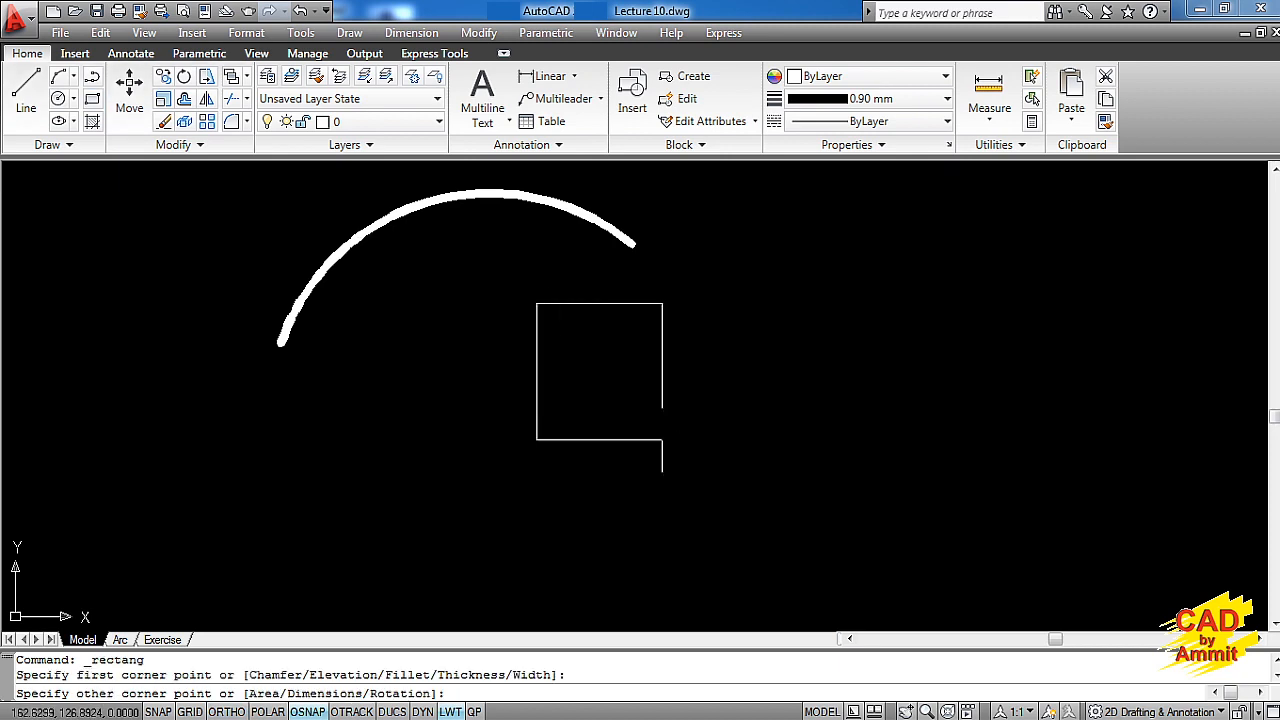
click(884, 448)
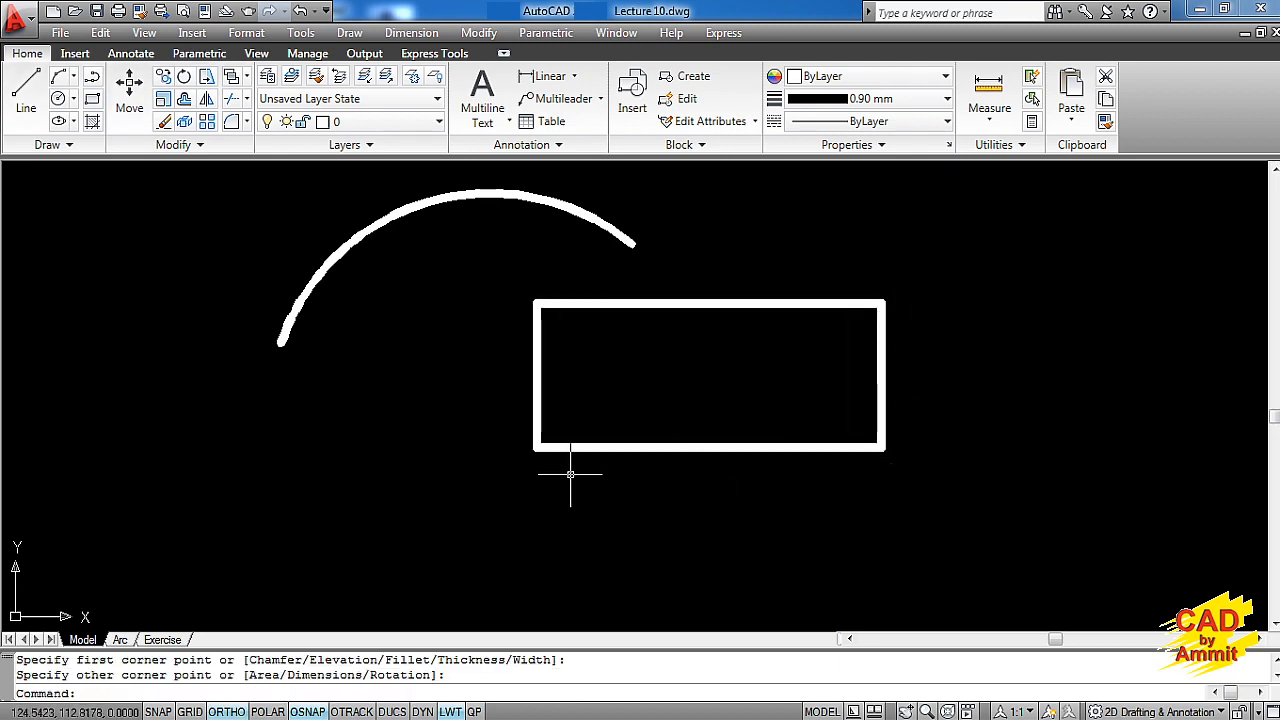
- Draw a three-point arc through the rectangle's upper-right, lower-right and lower-left corners
click(349, 33)
mouse_move(408, 285)
click(530, 287)
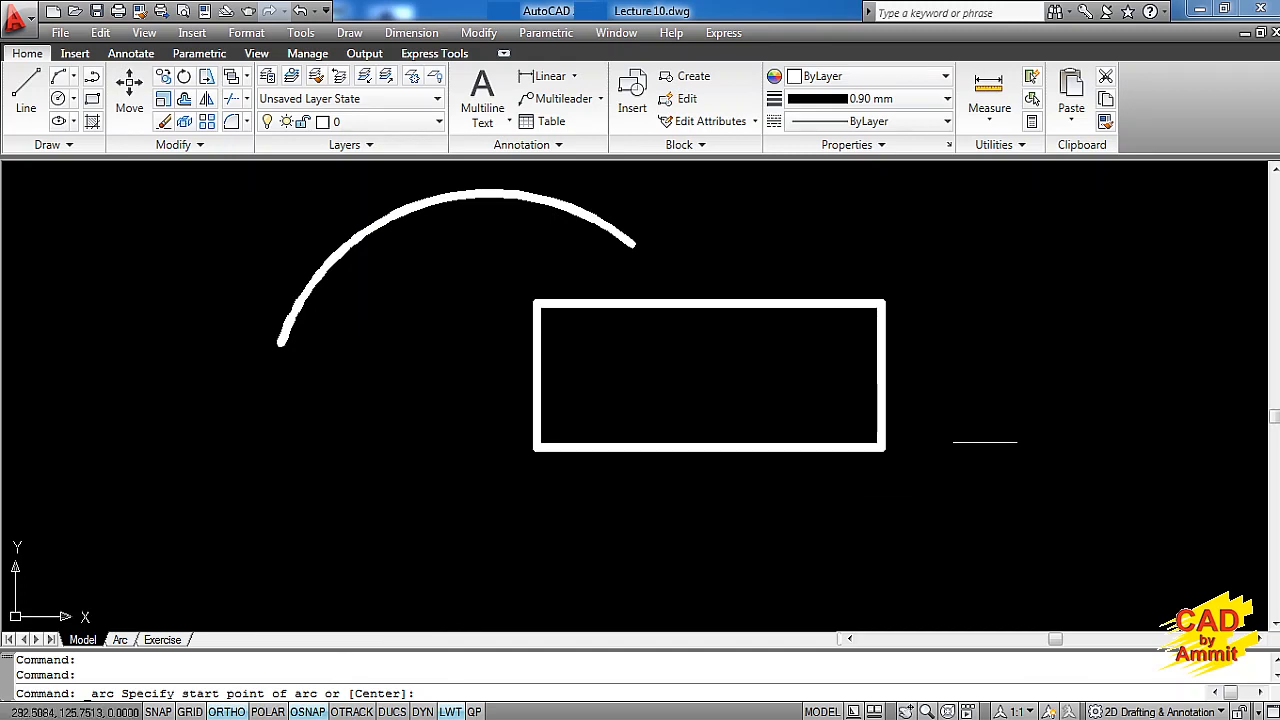
click(884, 304)
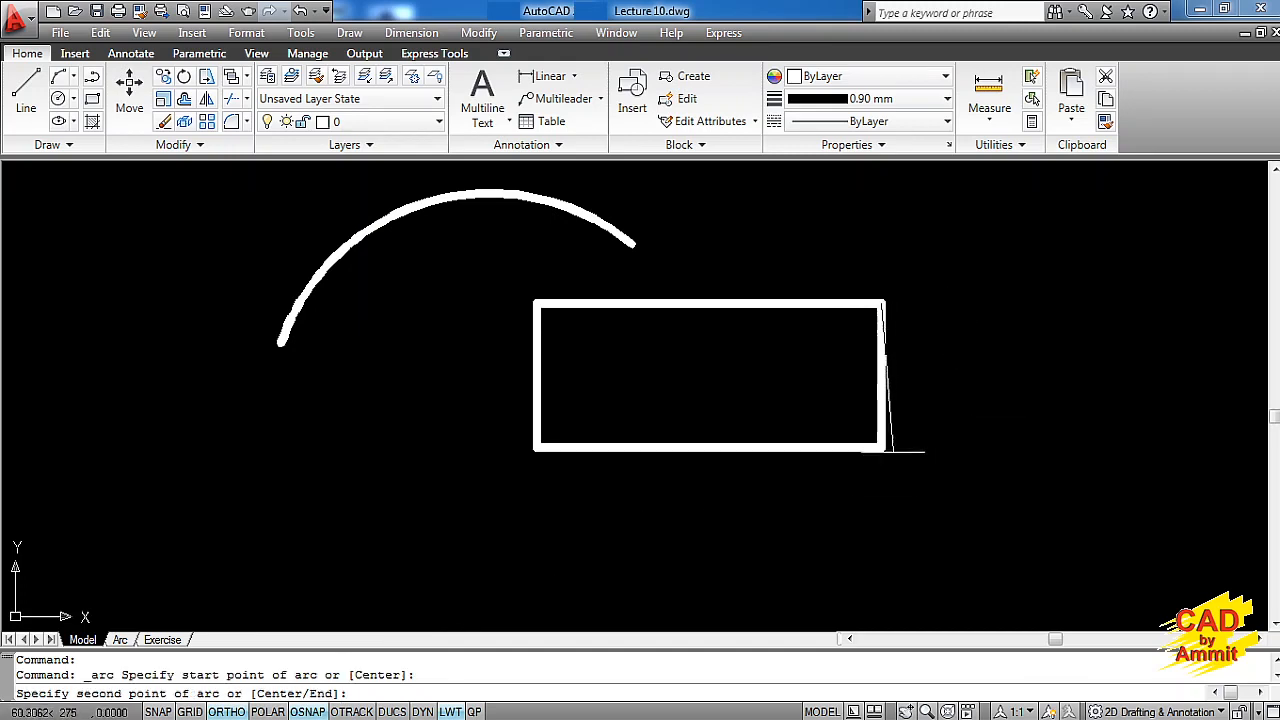
click(880, 448)
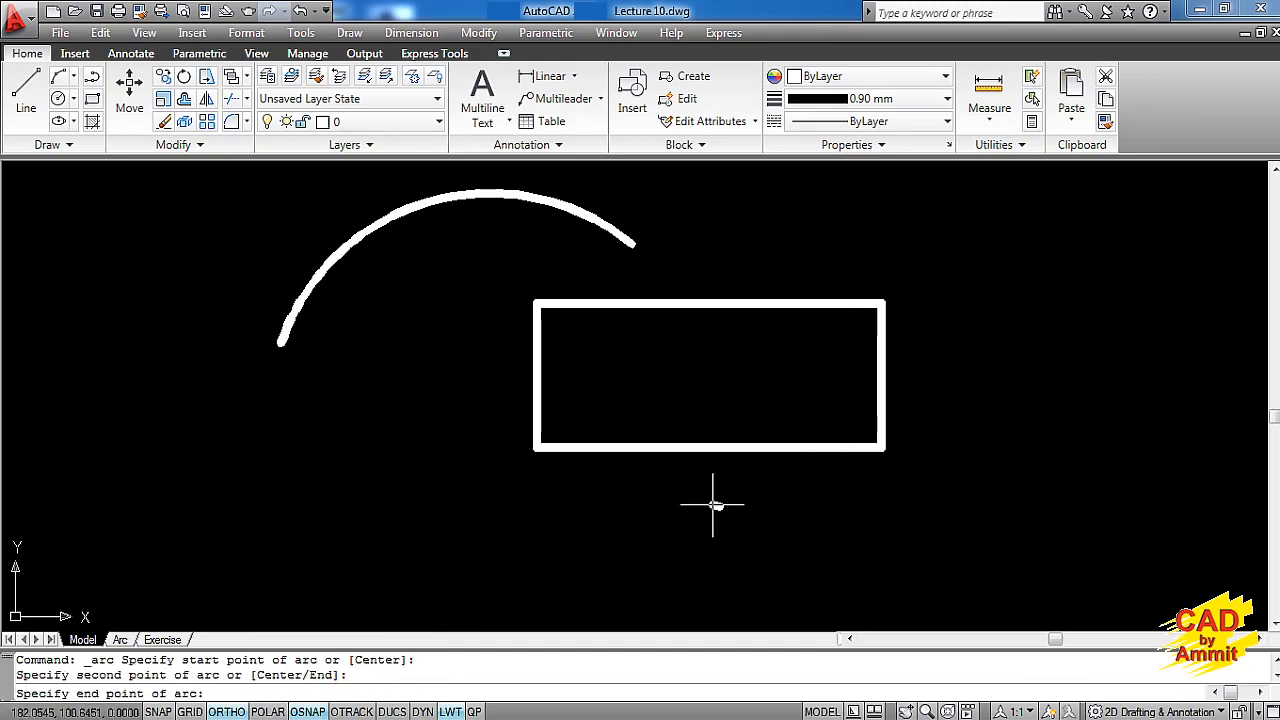
click(537, 449)
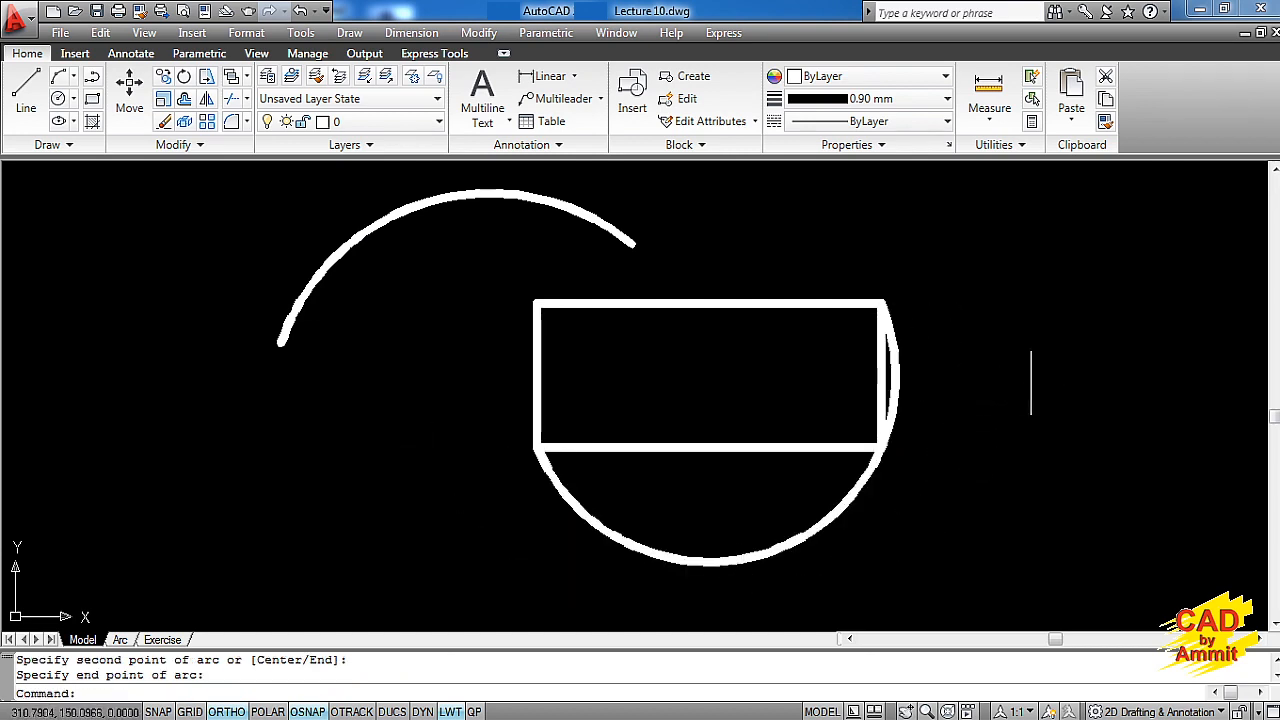
- Turn off the lineweight display for the drawing
middle_drag(951, 374, 582, 410)
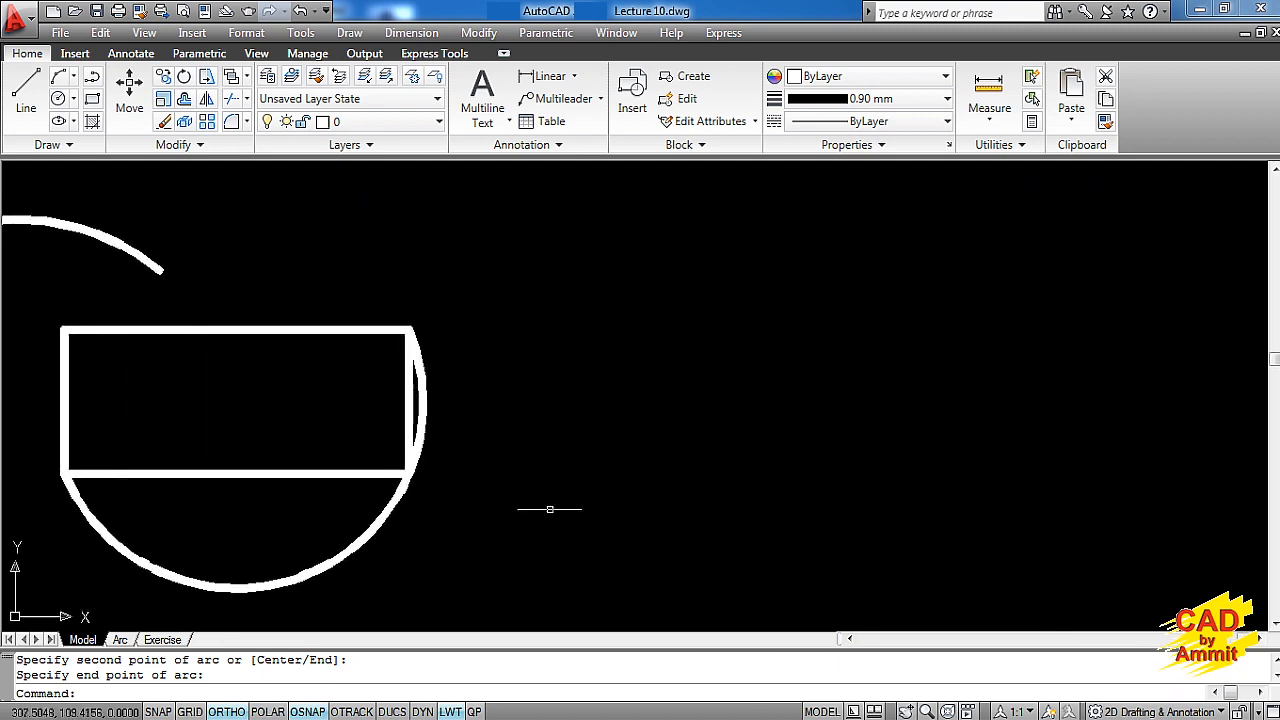
click(450, 711)
click(349, 33)
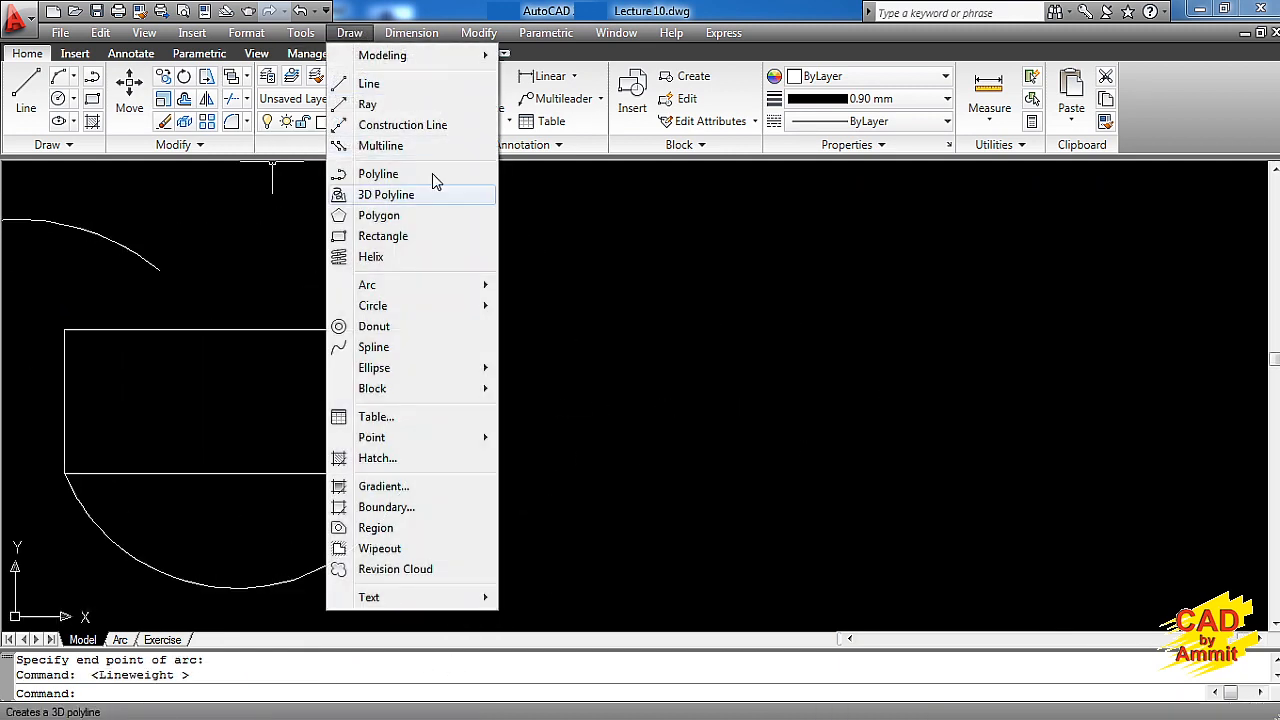
mouse_move(440, 287)
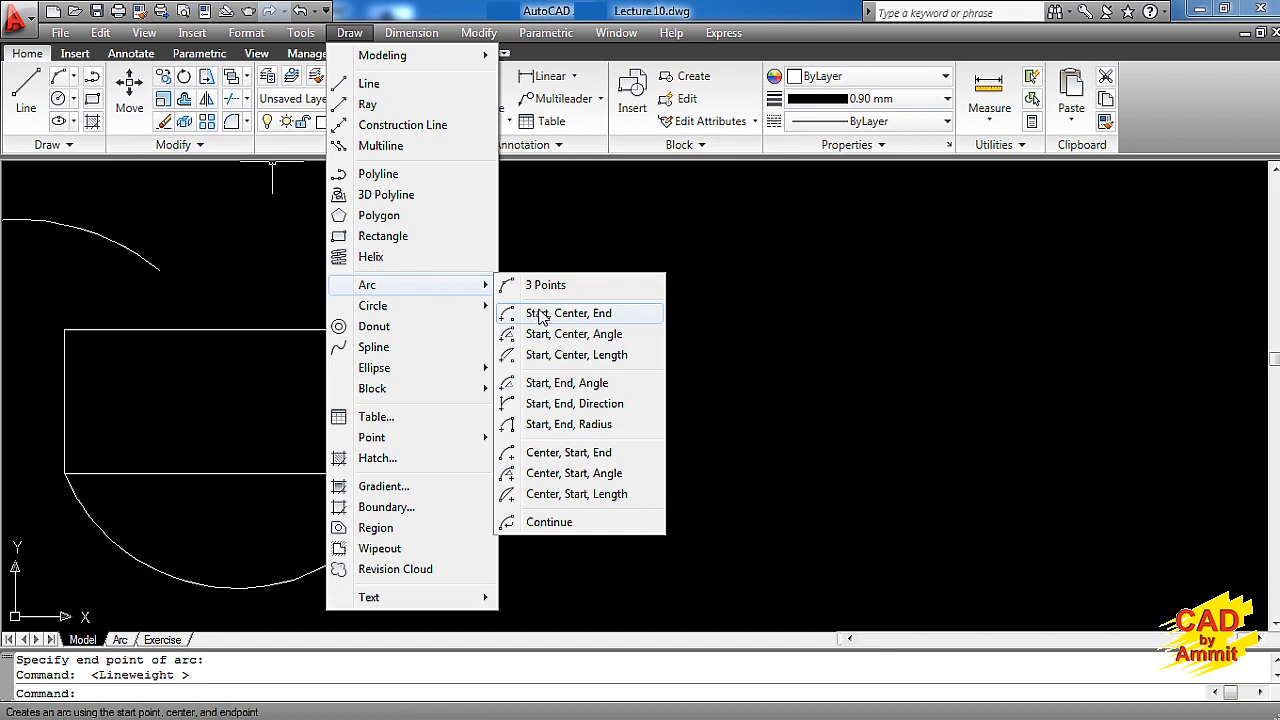
click(700, 310)
click(694, 306)
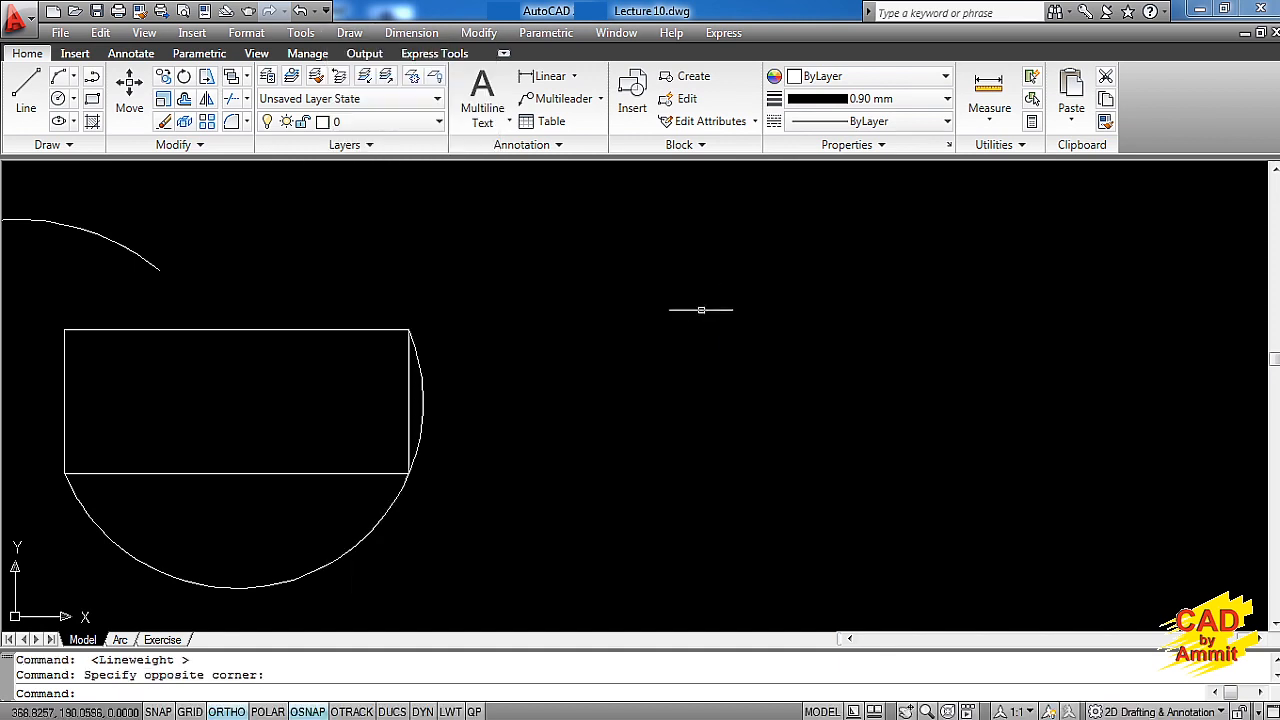
- Draw a horizontal line 100 units long in the empty space to the right of the rectangle
text(l)
key(Return)
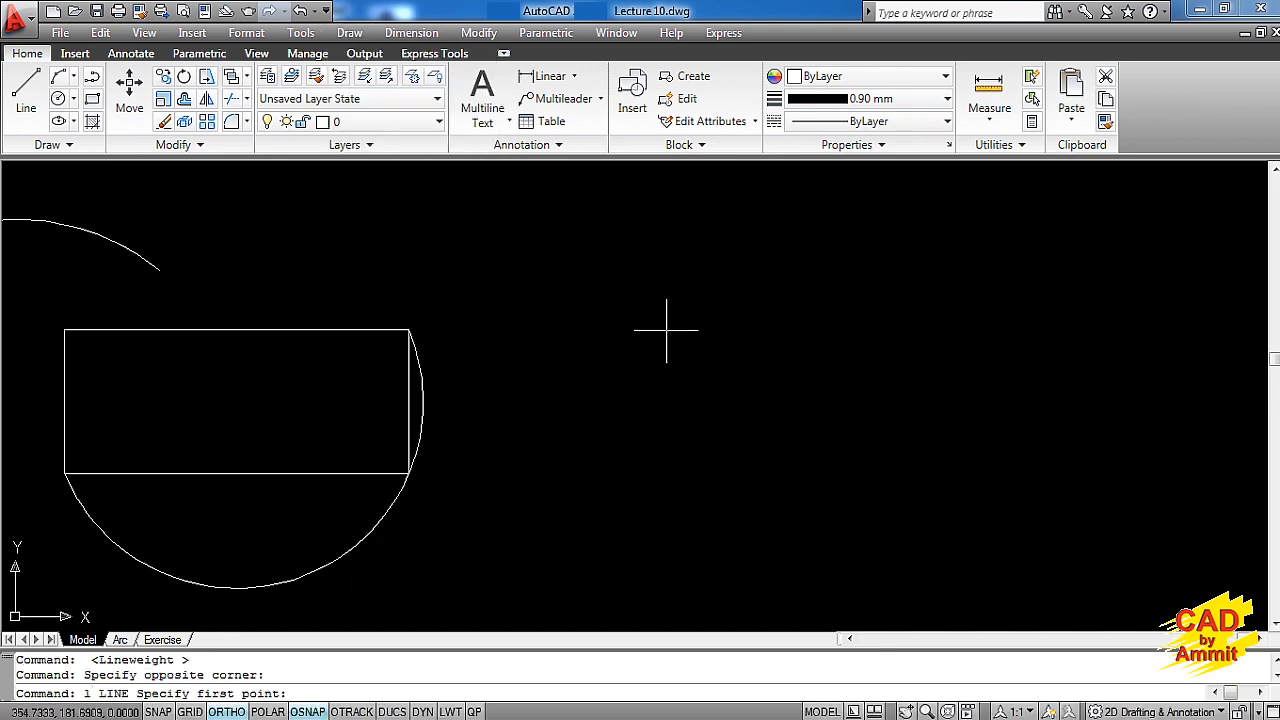
click(666, 330)
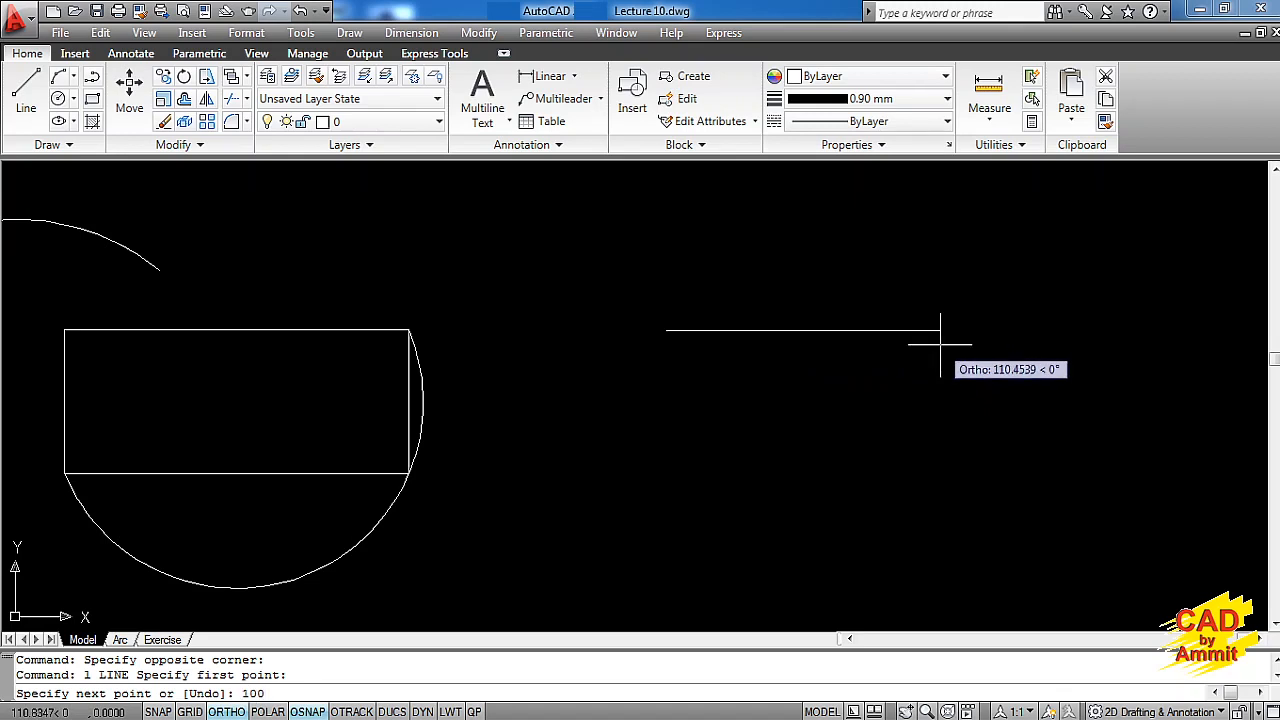
text(100)
key(Return)
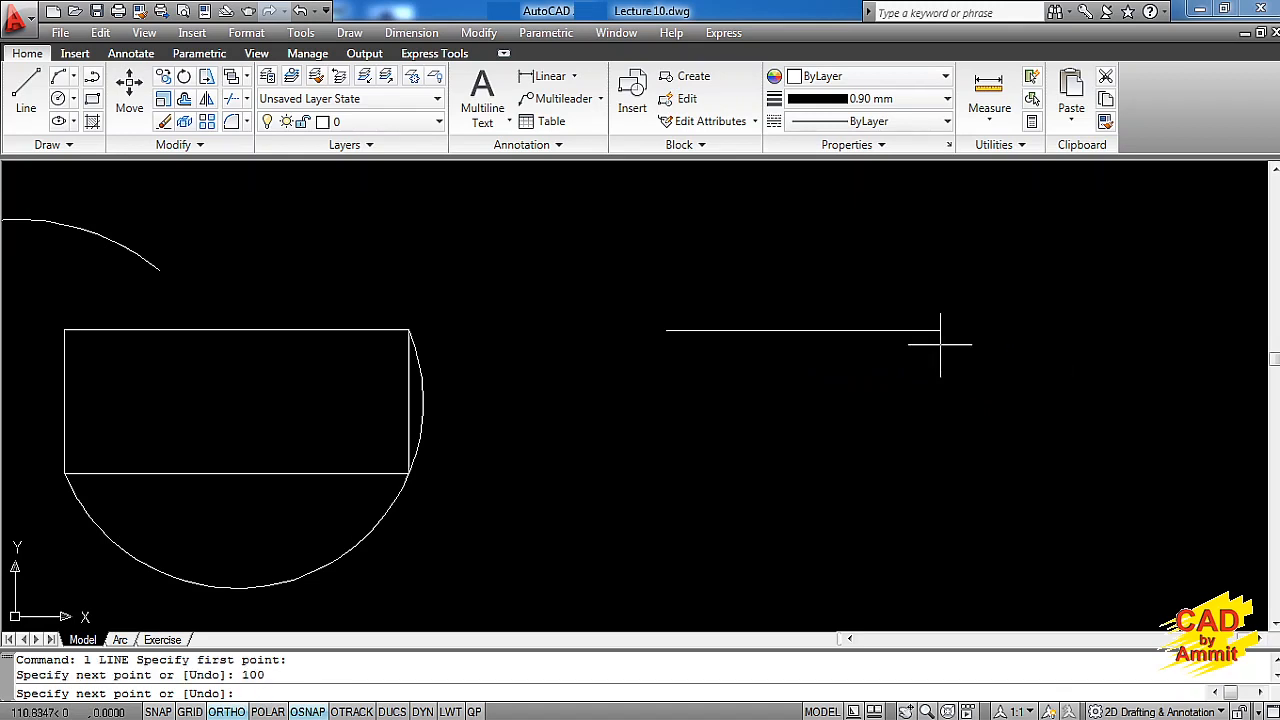
key(Return)
- Draw a Start, Center, End arc from the line's right endpoint, centred on its midpoint, ending freely at the upper left with Ortho off
click(352, 33)
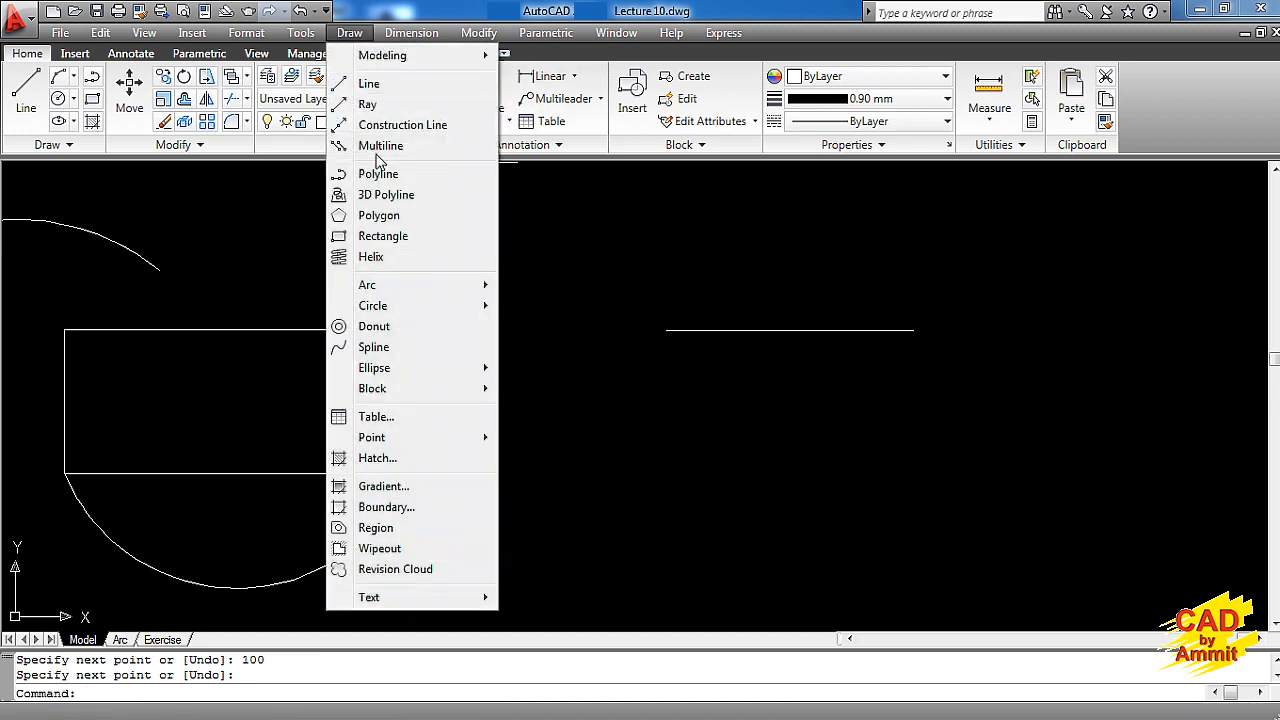
mouse_move(457, 290)
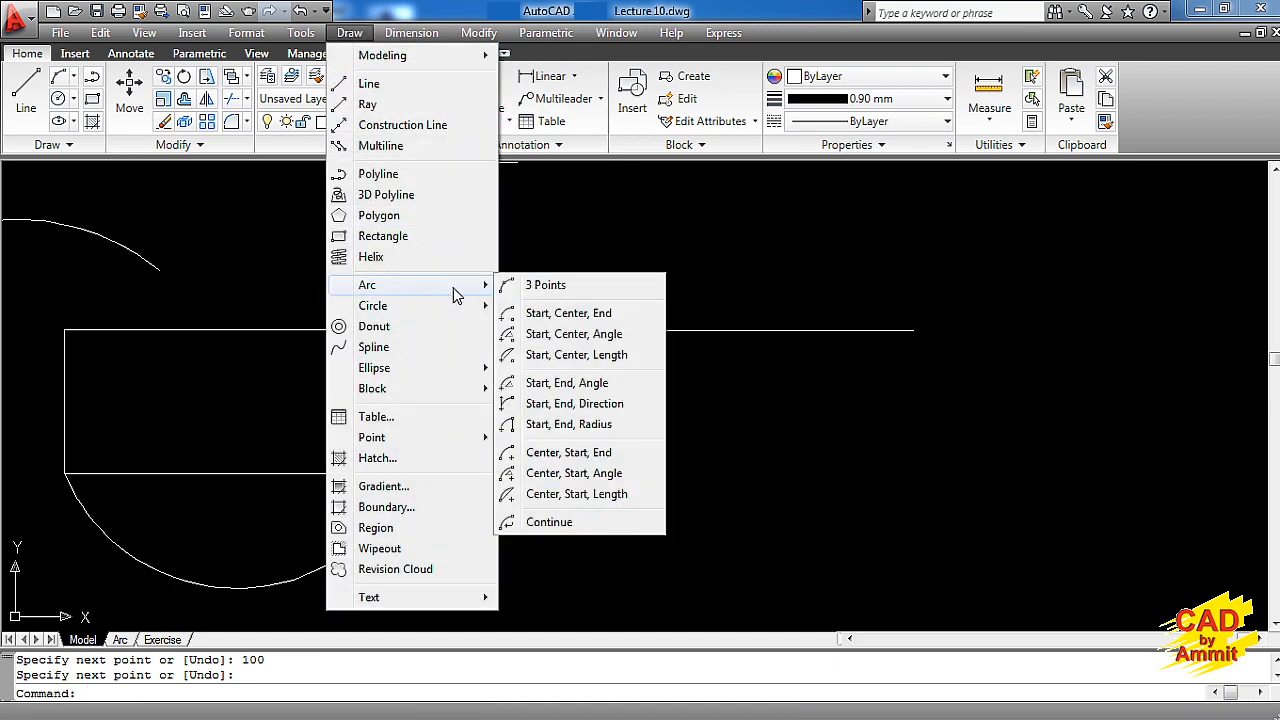
click(592, 318)
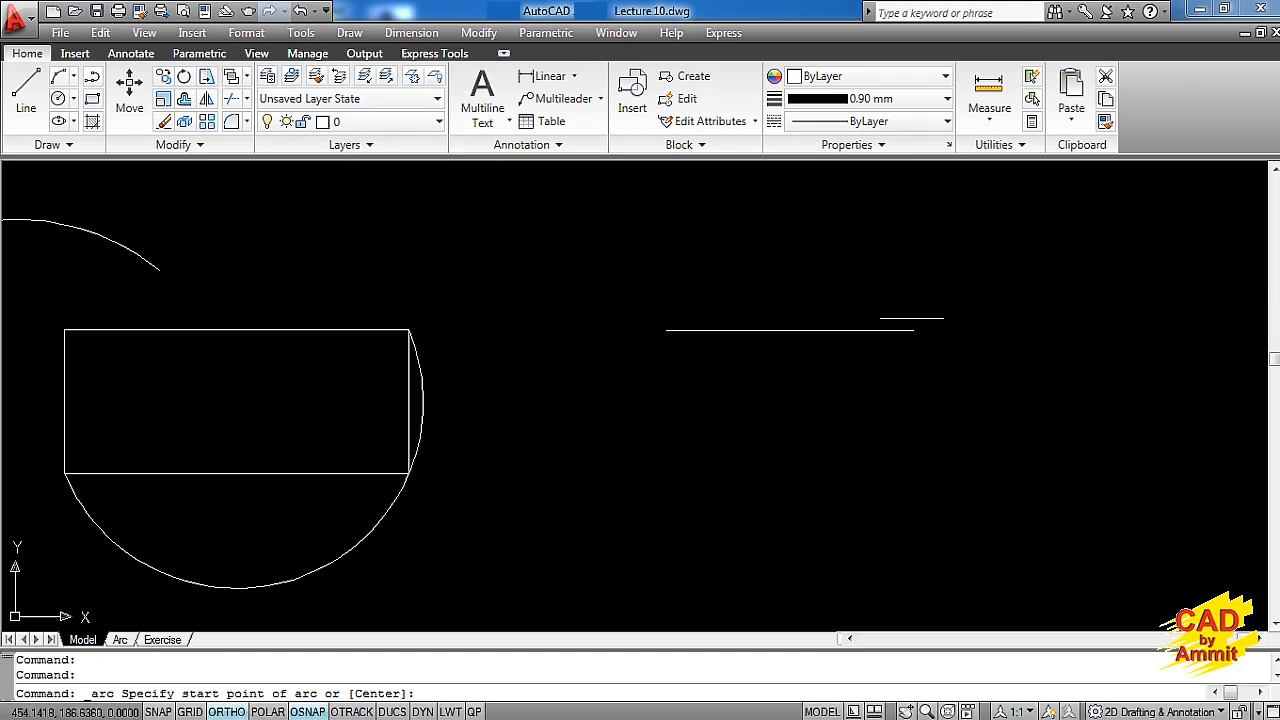
click(913, 330)
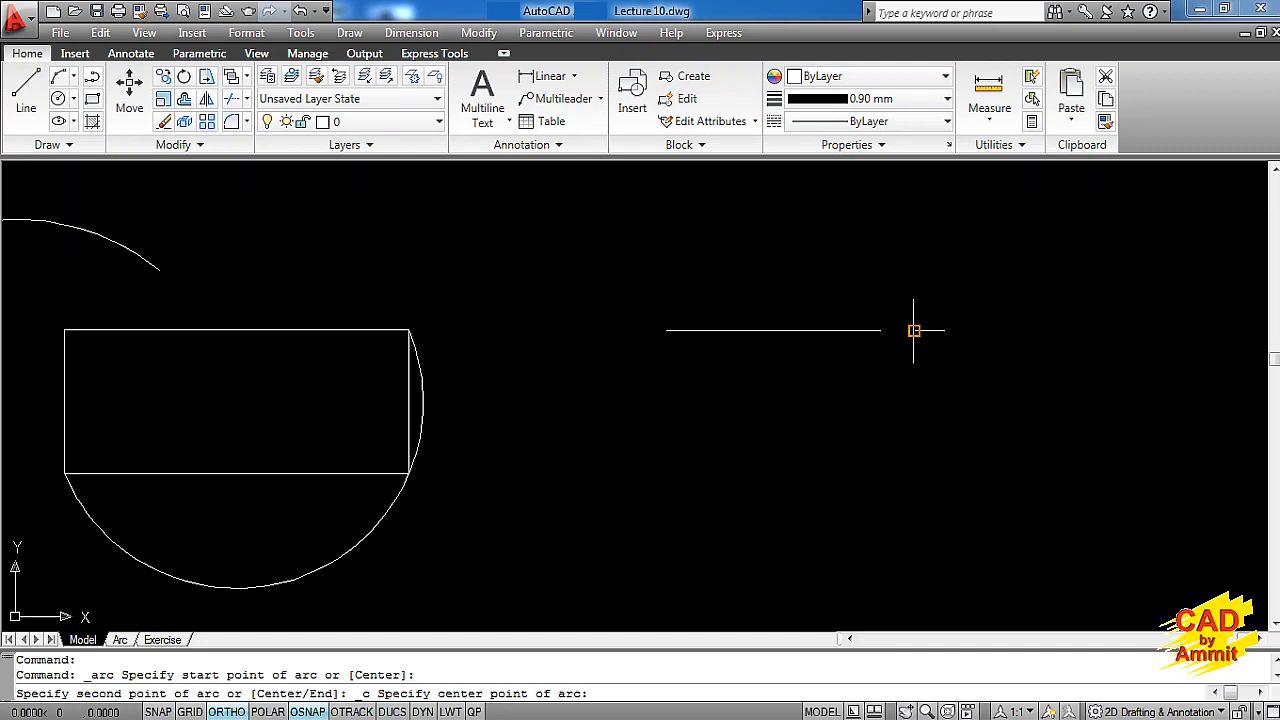
click(790, 330)
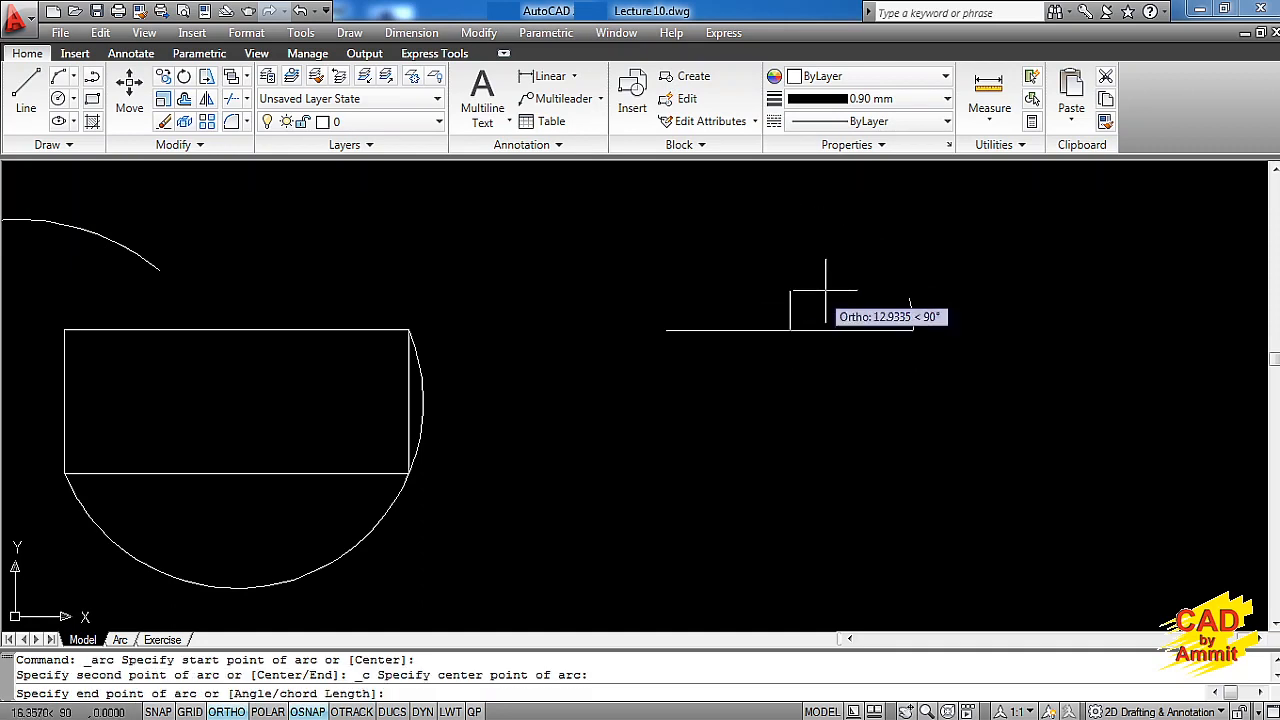
key(F8)
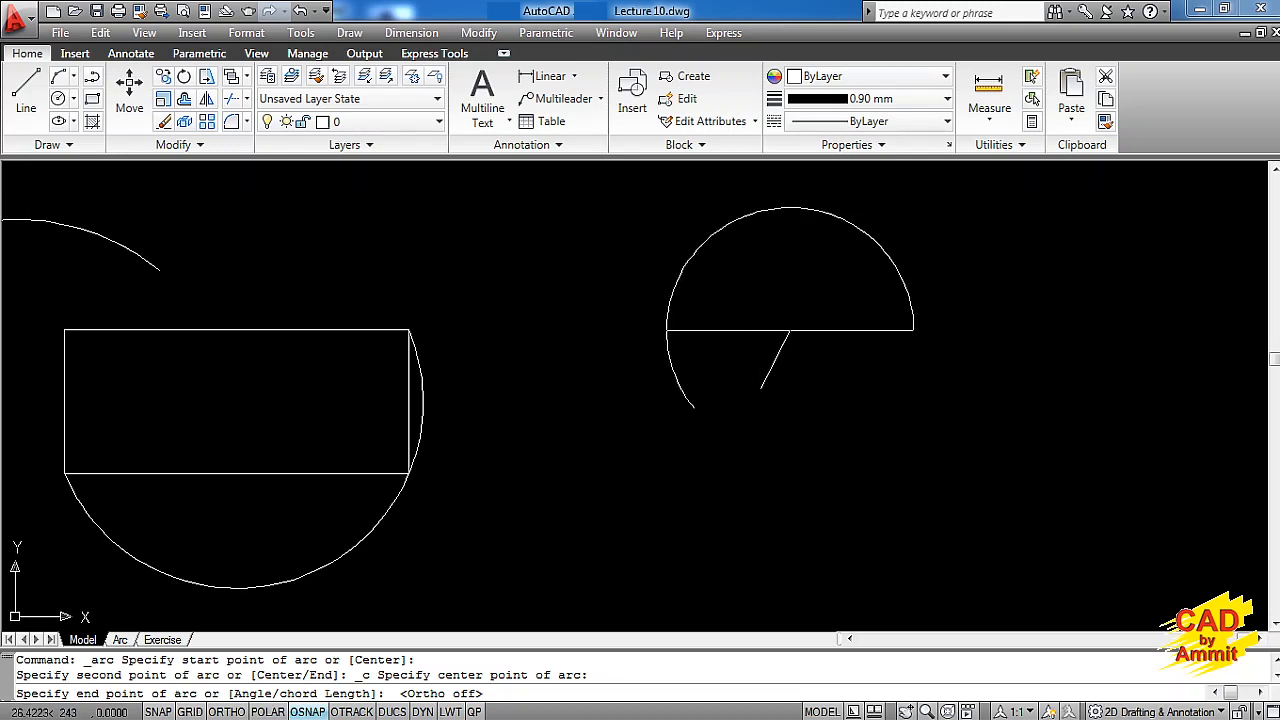
click(700, 270)
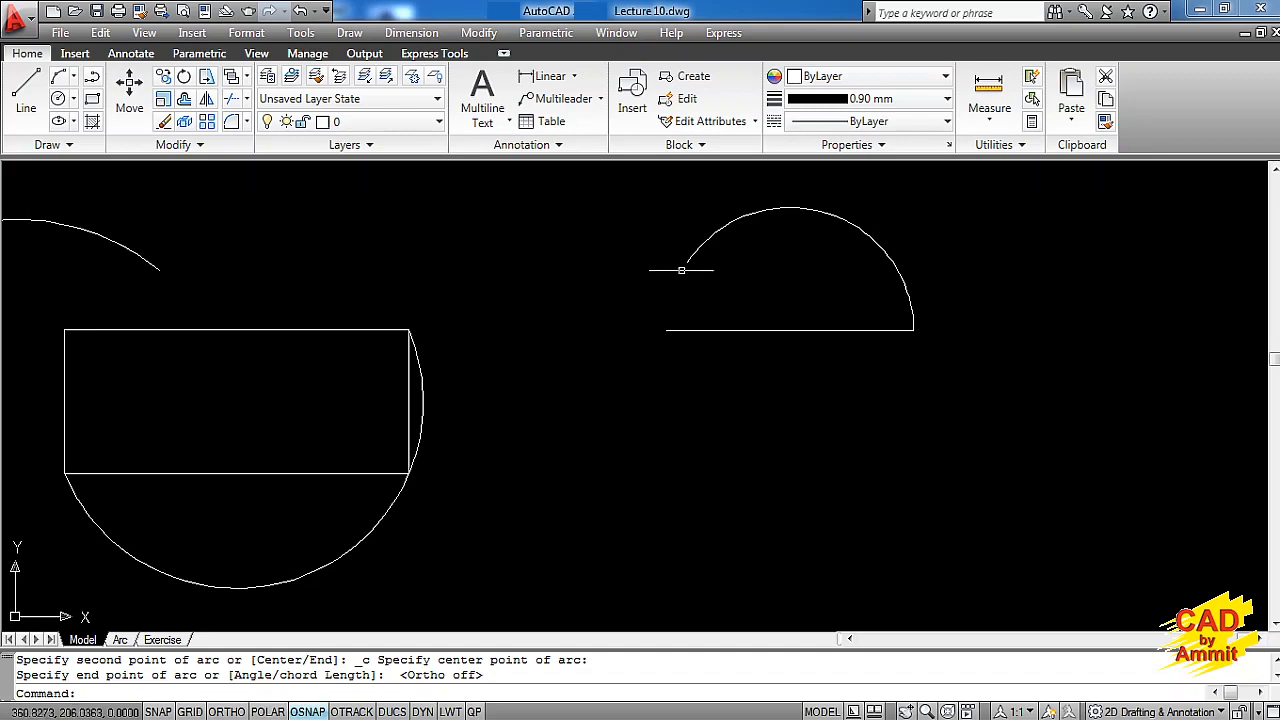
- Delete the arc above the 100-unit line, keeping the line
click(751, 271)
click(637, 240)
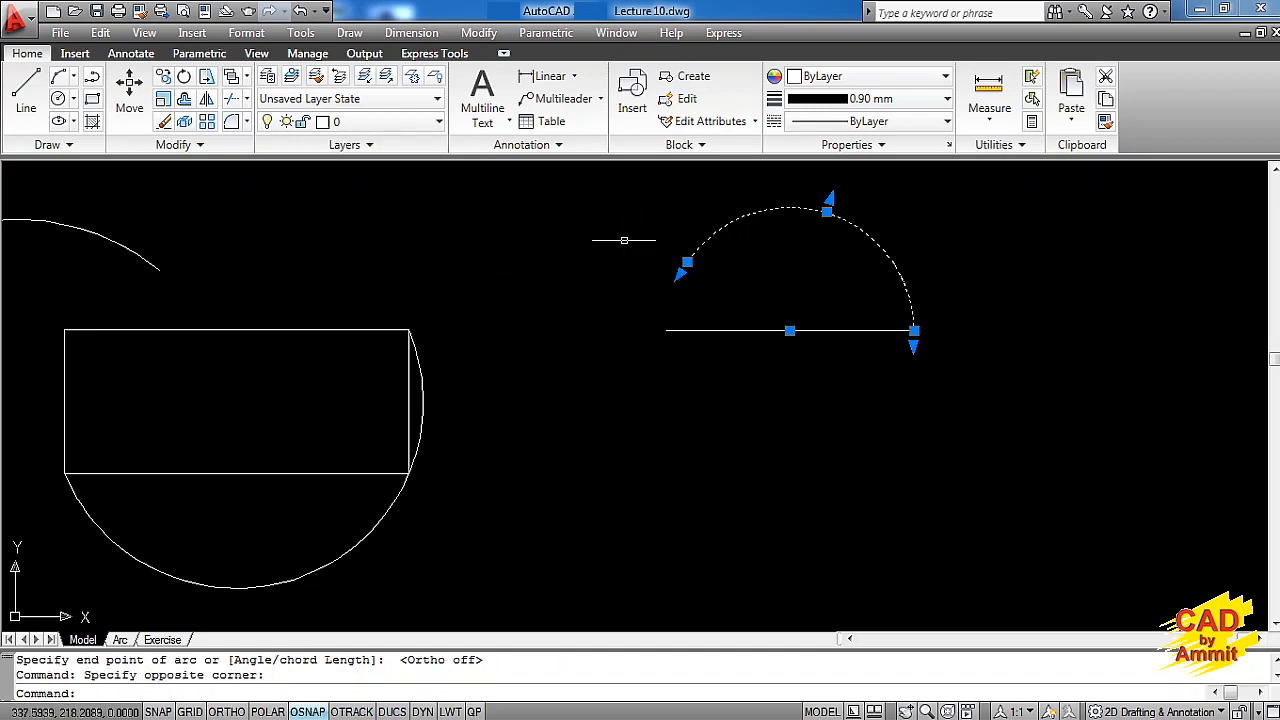
key(Delete)
- Draw a Start, Center, Angle arc from the line's right endpoint, centred on its midpoint, with a 180° included angle
click(349, 33)
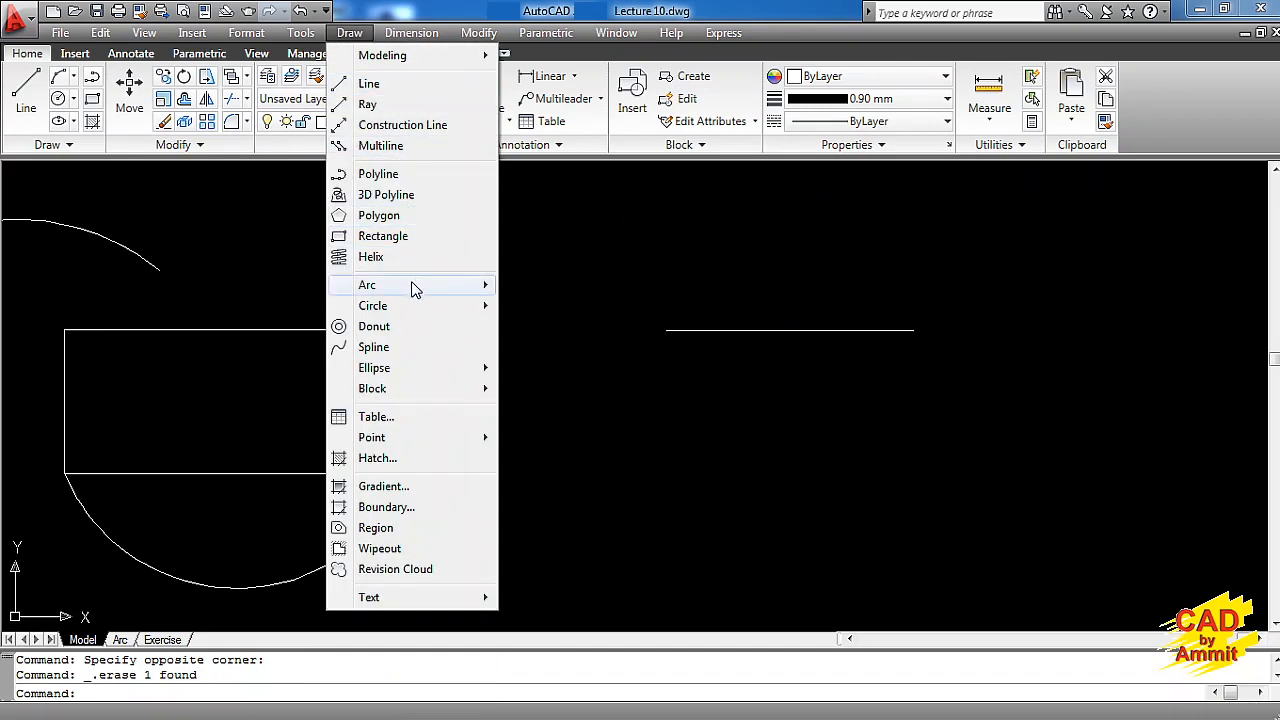
mouse_move(414, 286)
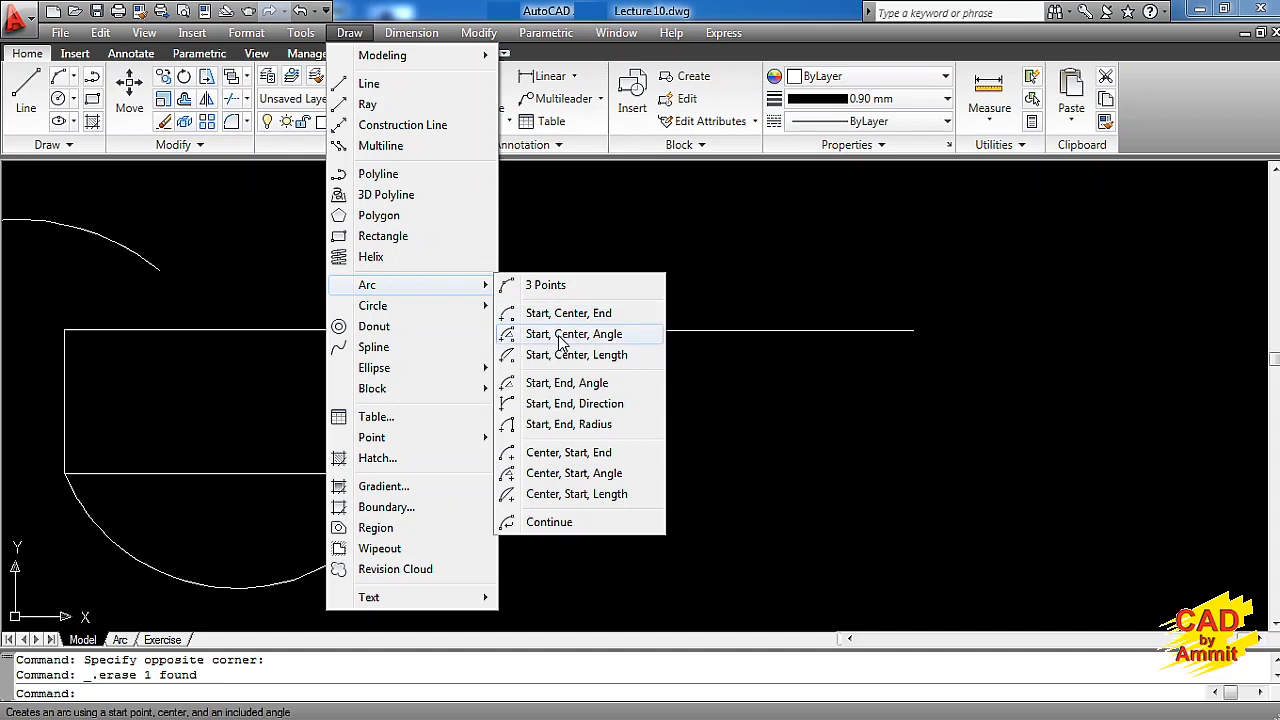
click(615, 344)
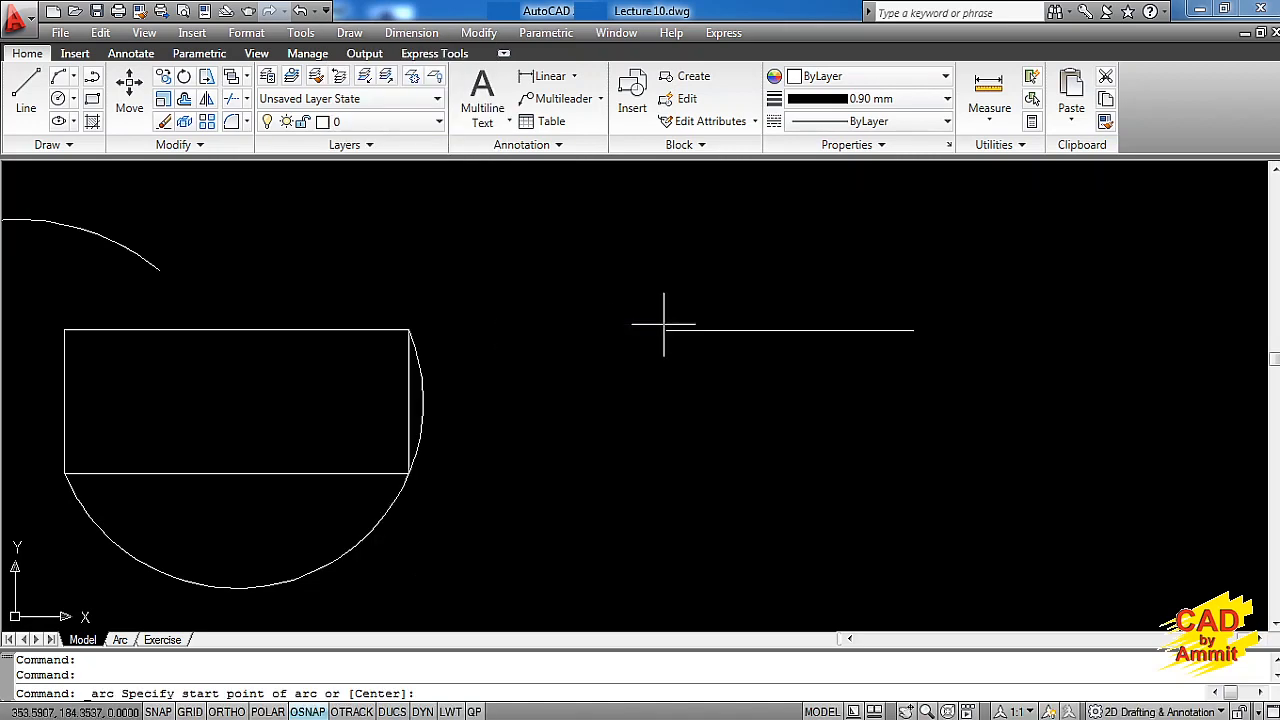
click(913, 329)
click(789, 330)
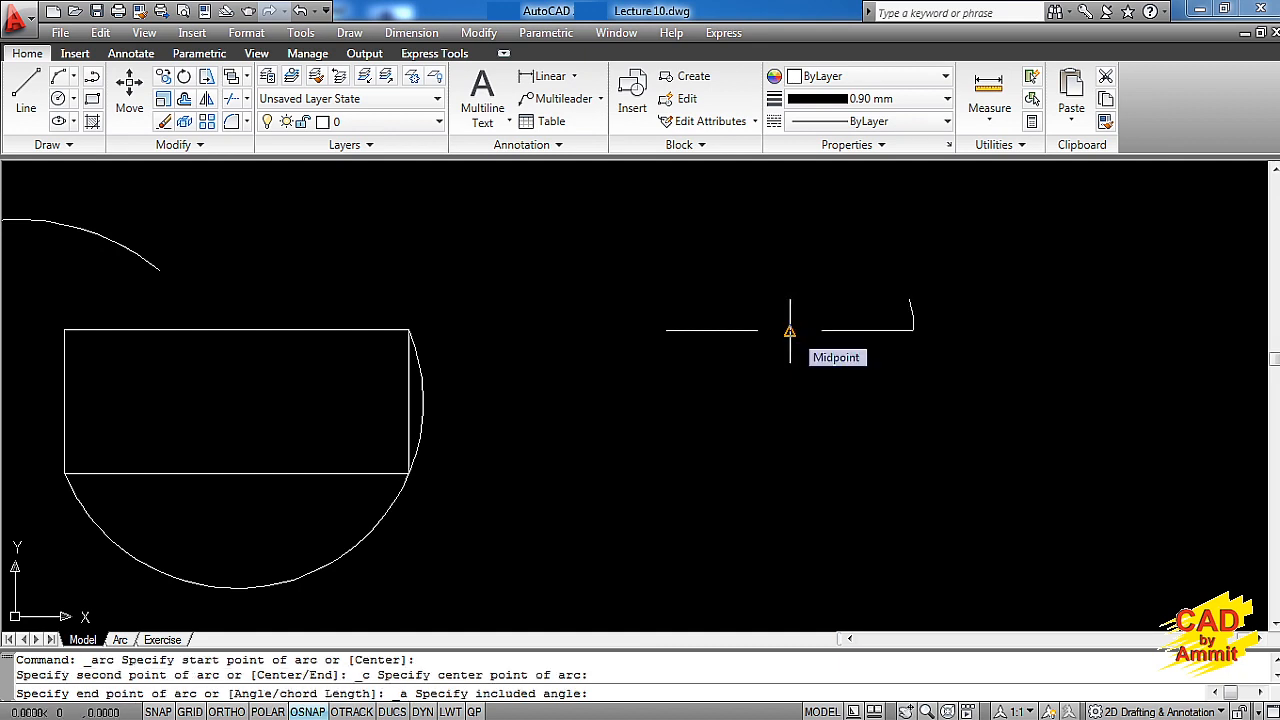
key(Return)
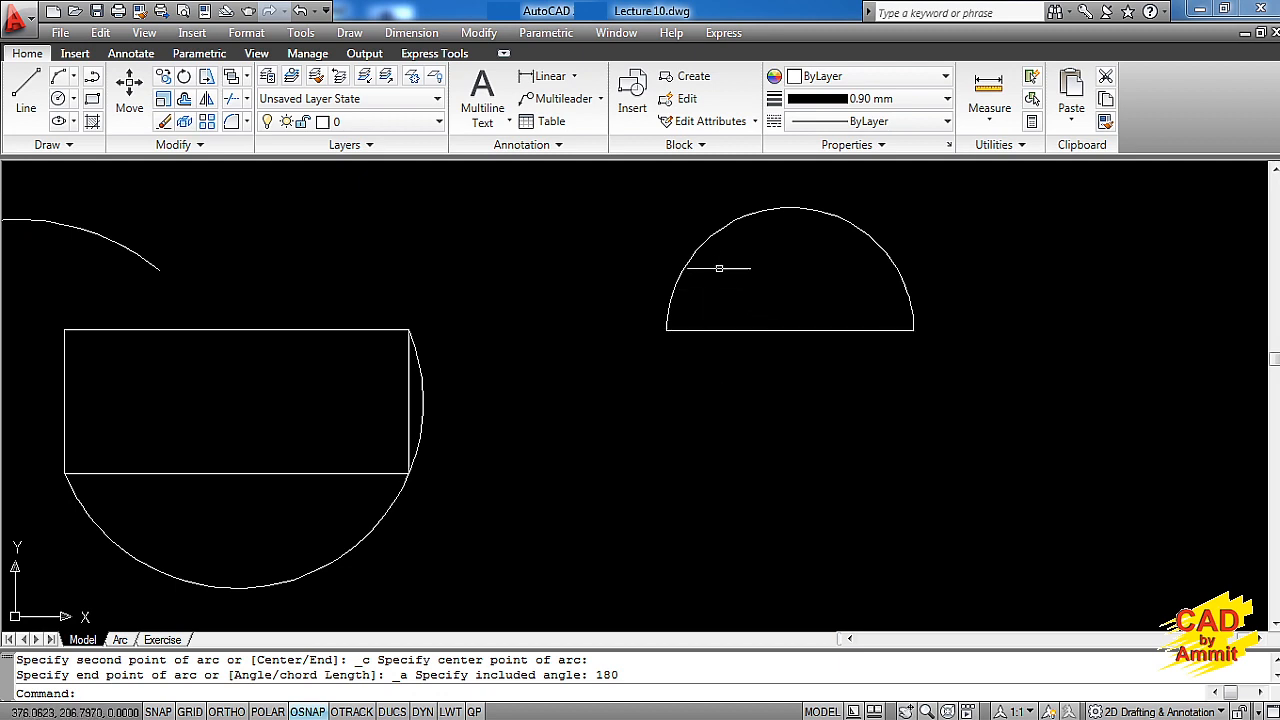
- Delete the 180° arc above the 100-unit line, keeping the line
click(762, 270)
click(623, 223)
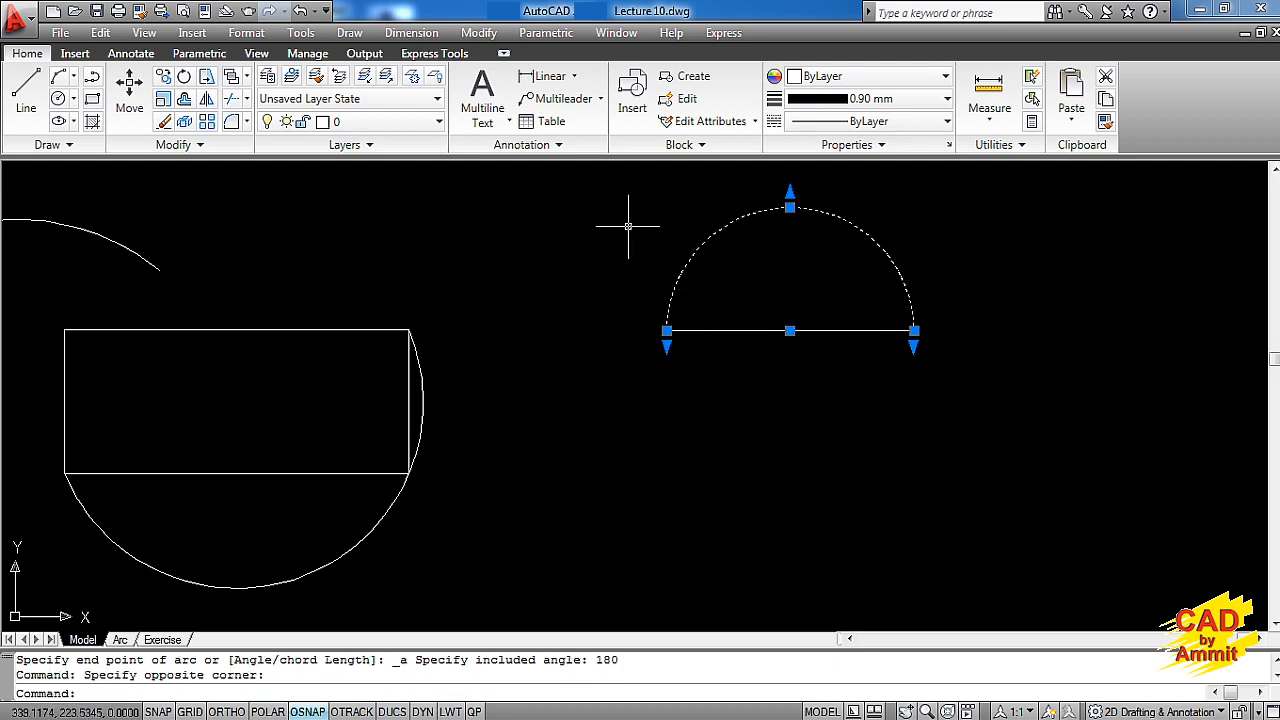
key(Delete)
- Draw a Start, Center, Angle arc from the line's right endpoint, centred on its midpoint, with a 90° included angle
click(358, 37)
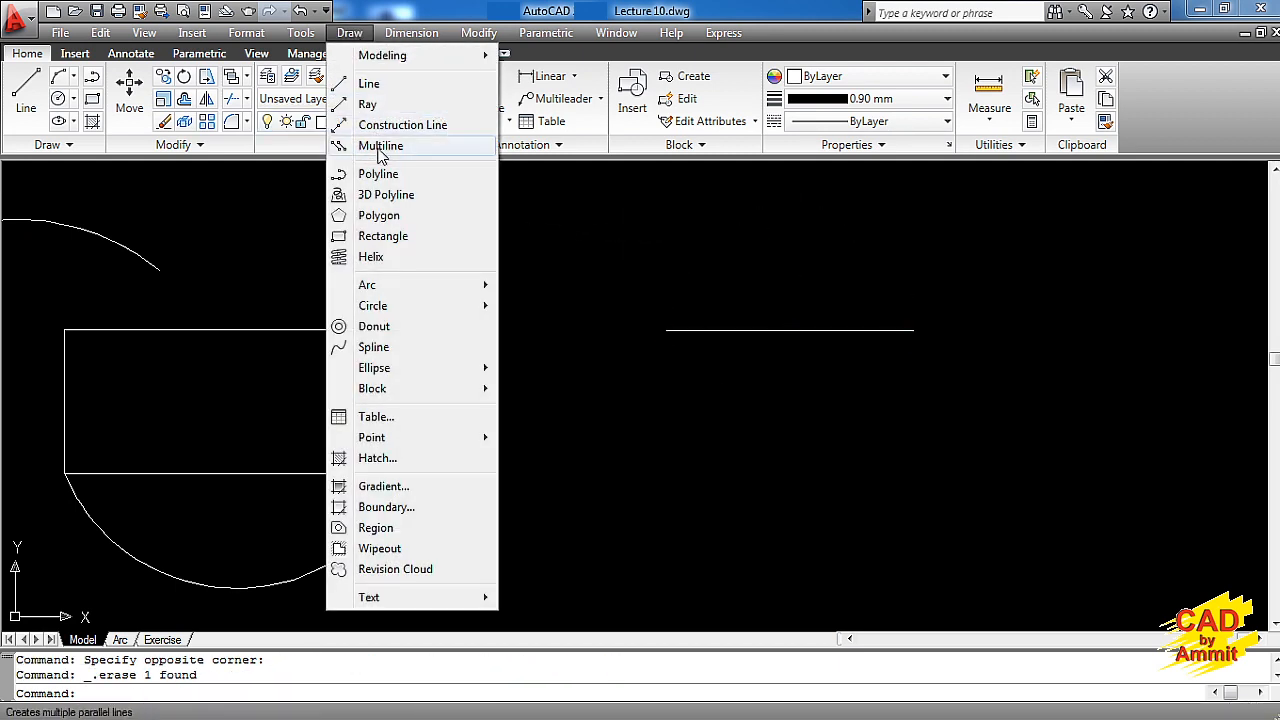
click(586, 341)
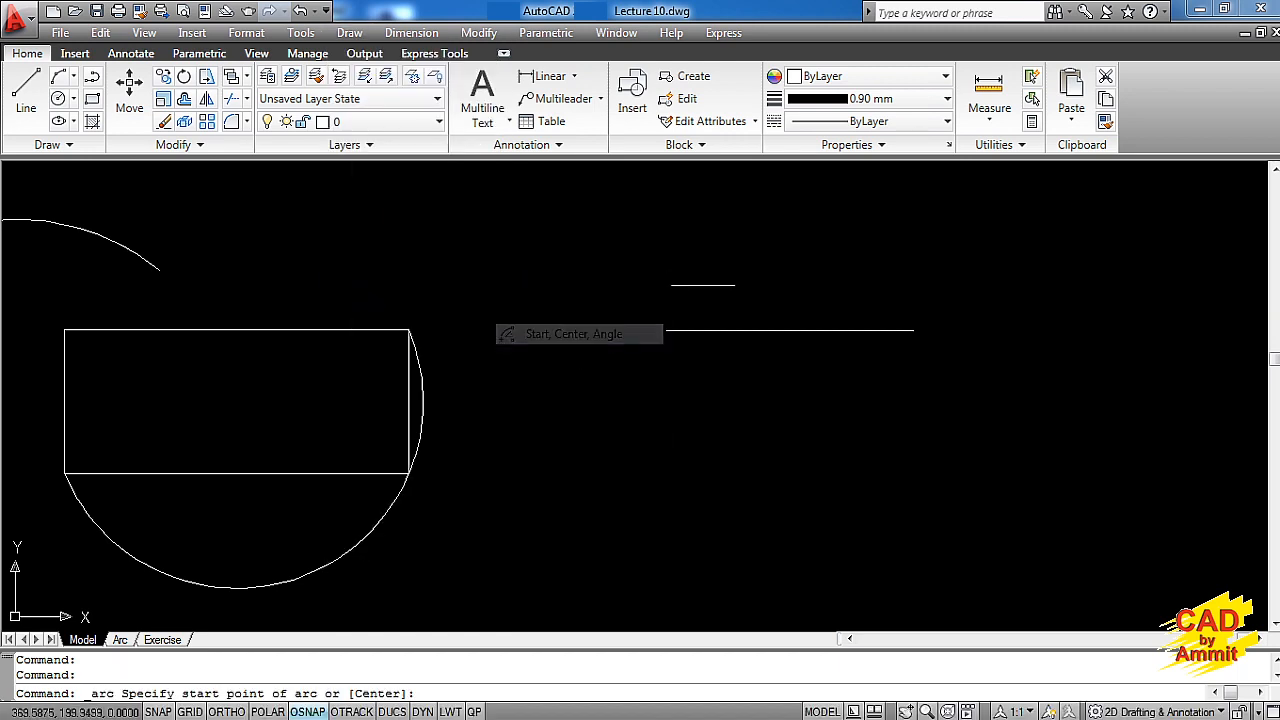
click(913, 330)
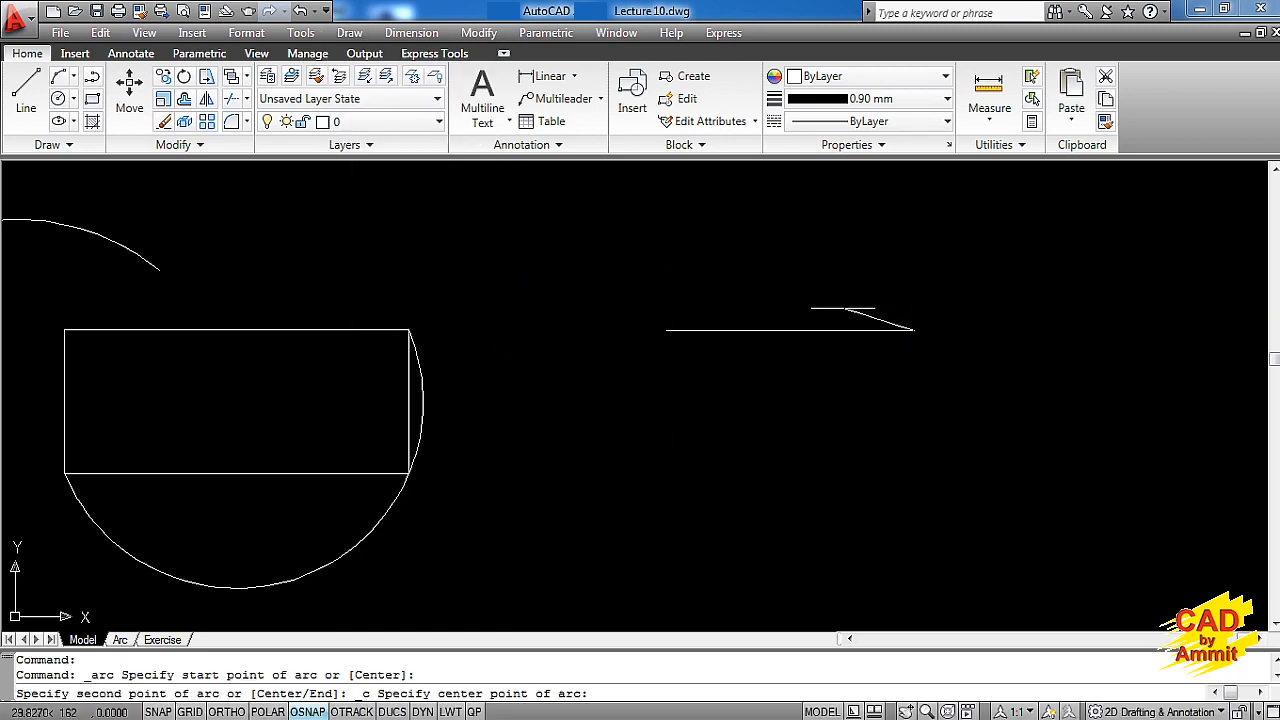
click(790, 330)
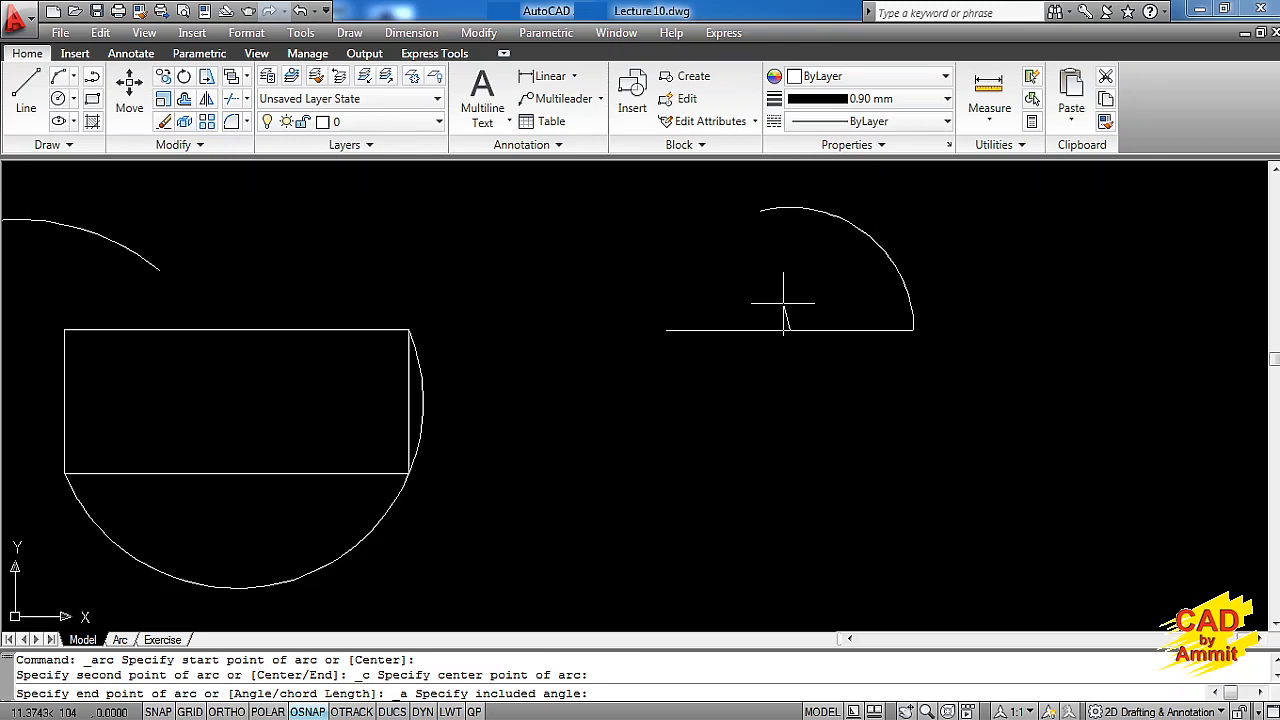
text(90)
key(Return)
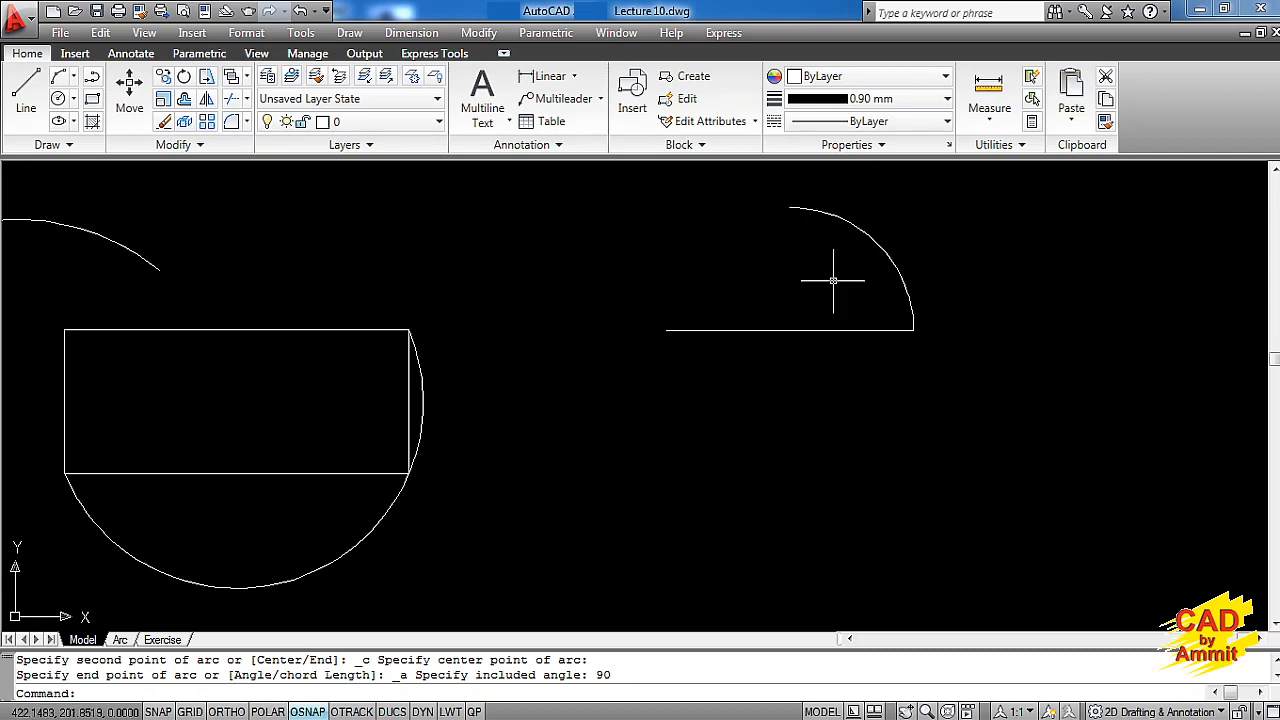
- Delete the 90° arc above the line
click(857, 229)
click(843, 252)
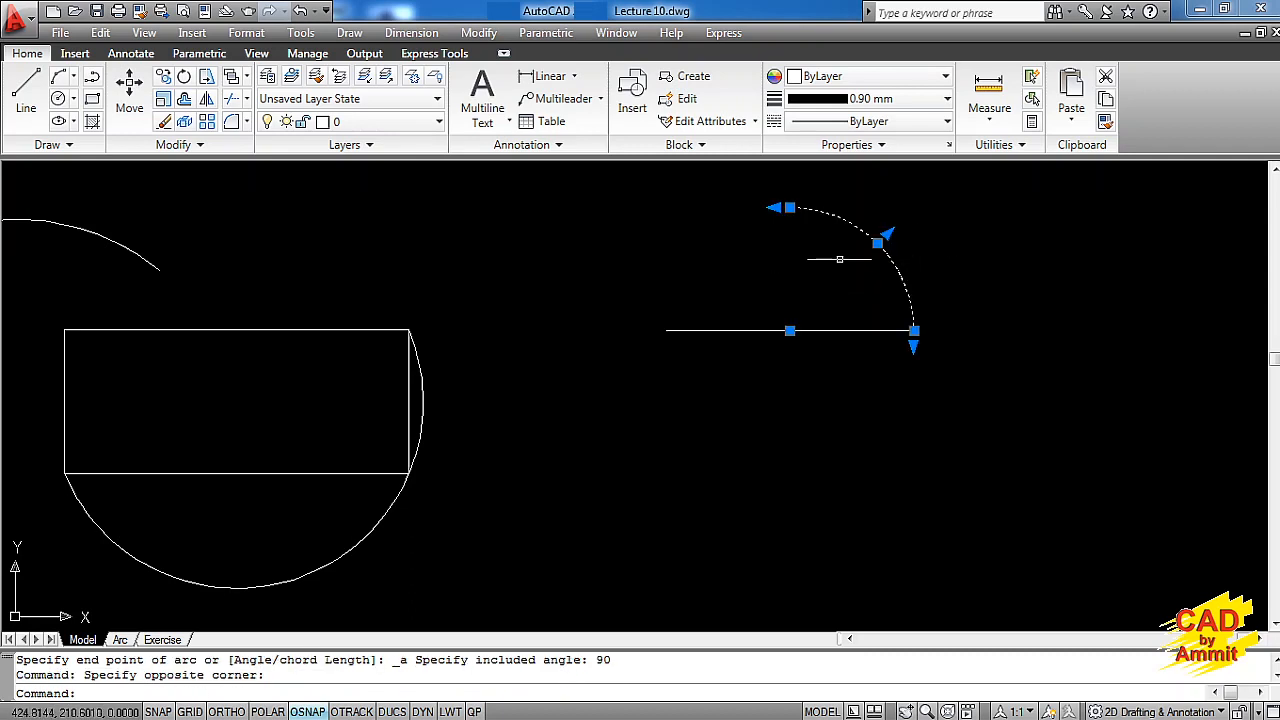
key(Delete)
- Draw a Start, Center, Length arc from the line's right endpoint, centred on its midpoint, with a chord length of 90
click(349, 33)
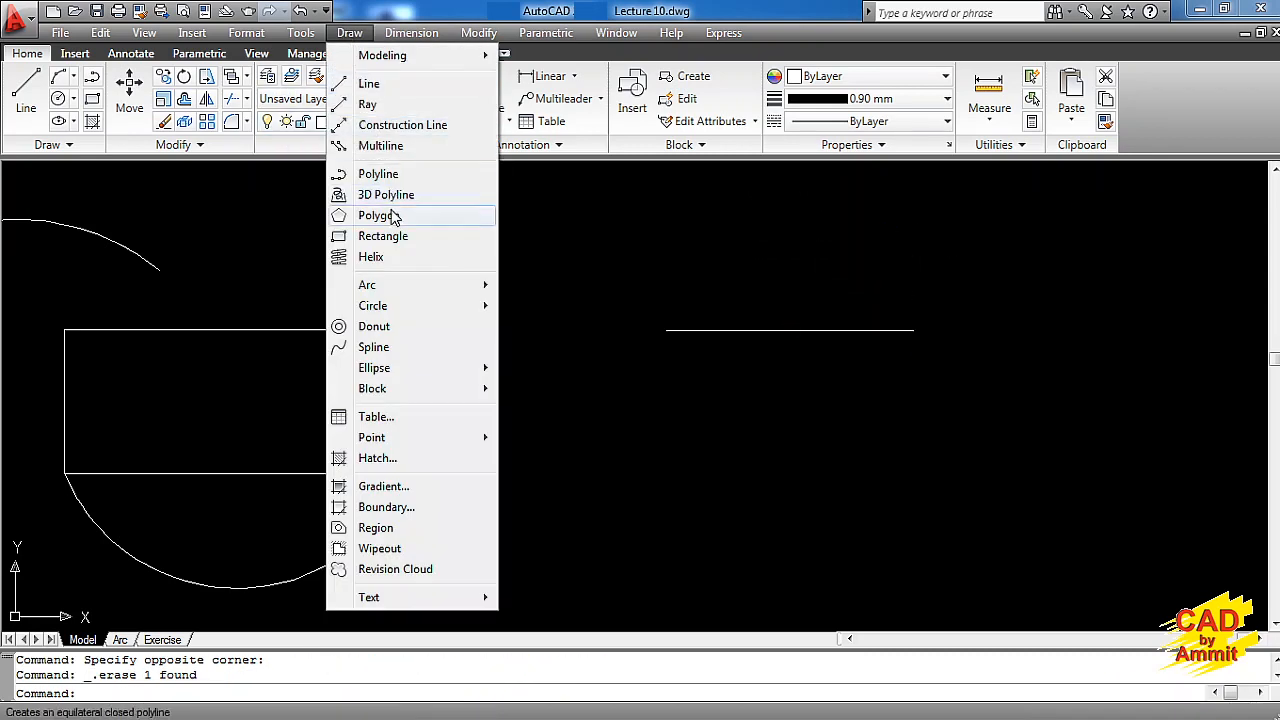
mouse_move(402, 289)
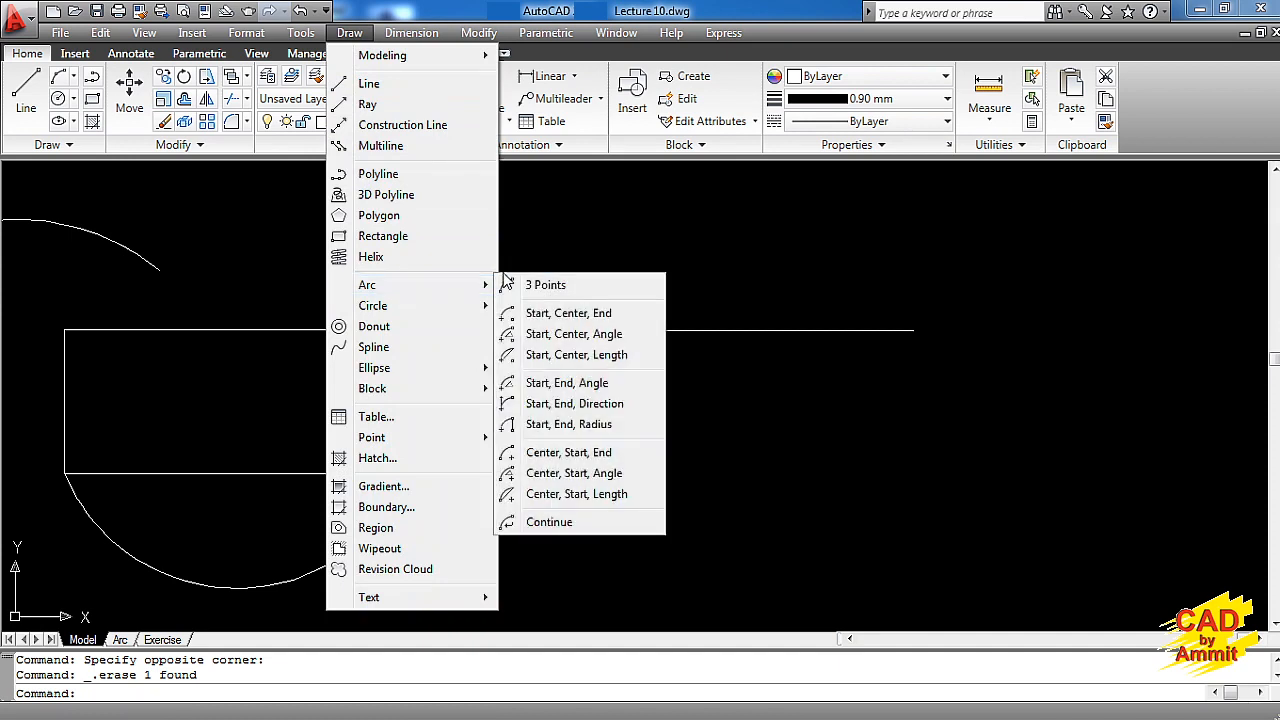
click(617, 362)
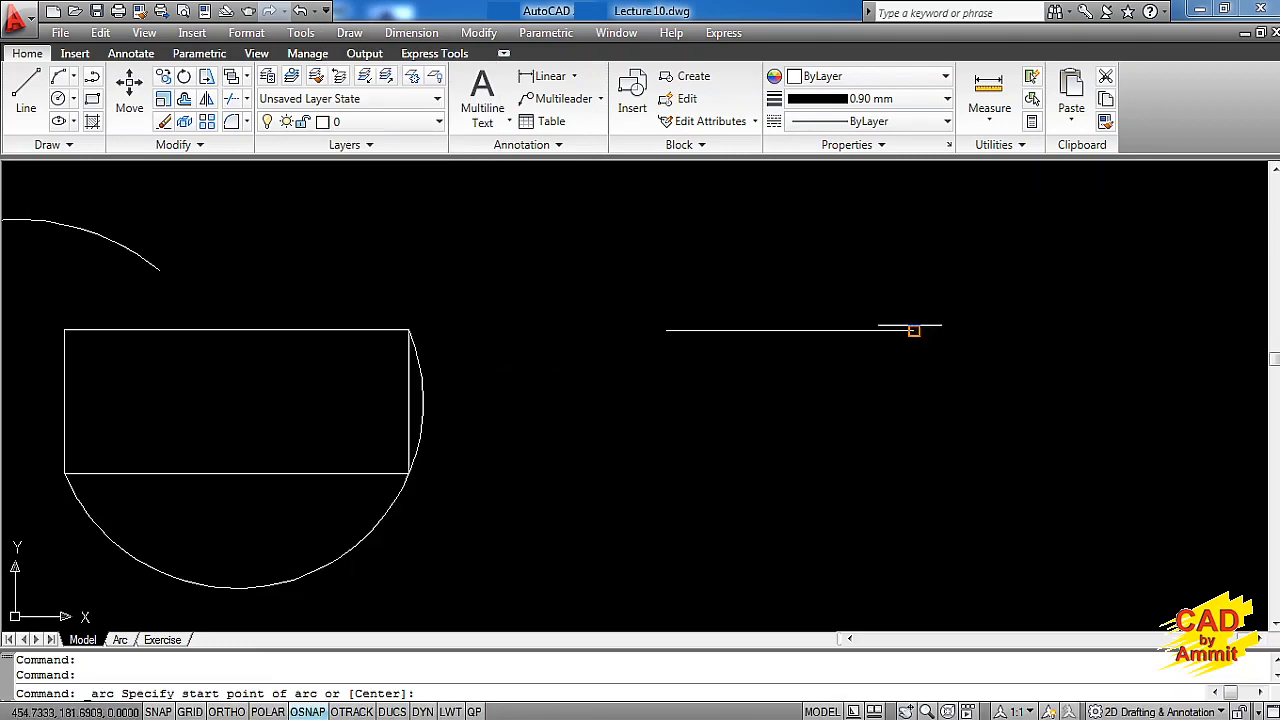
click(913, 330)
click(789, 329)
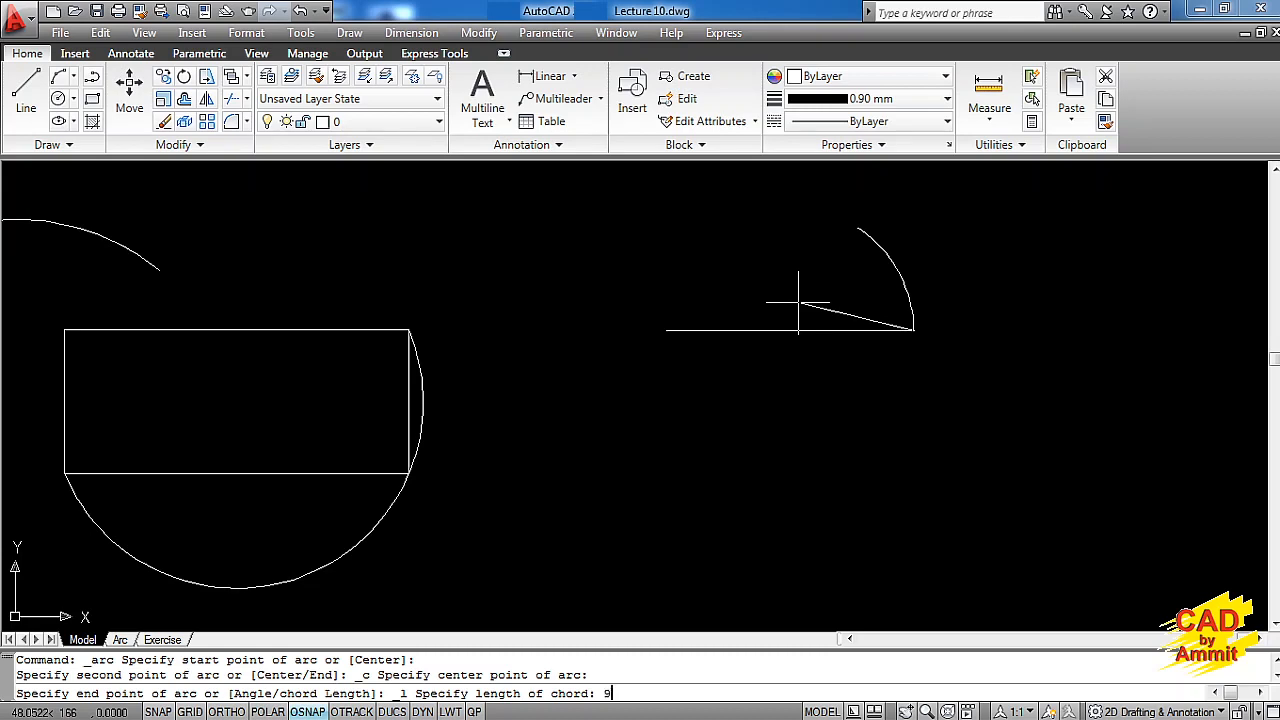
key(Return)
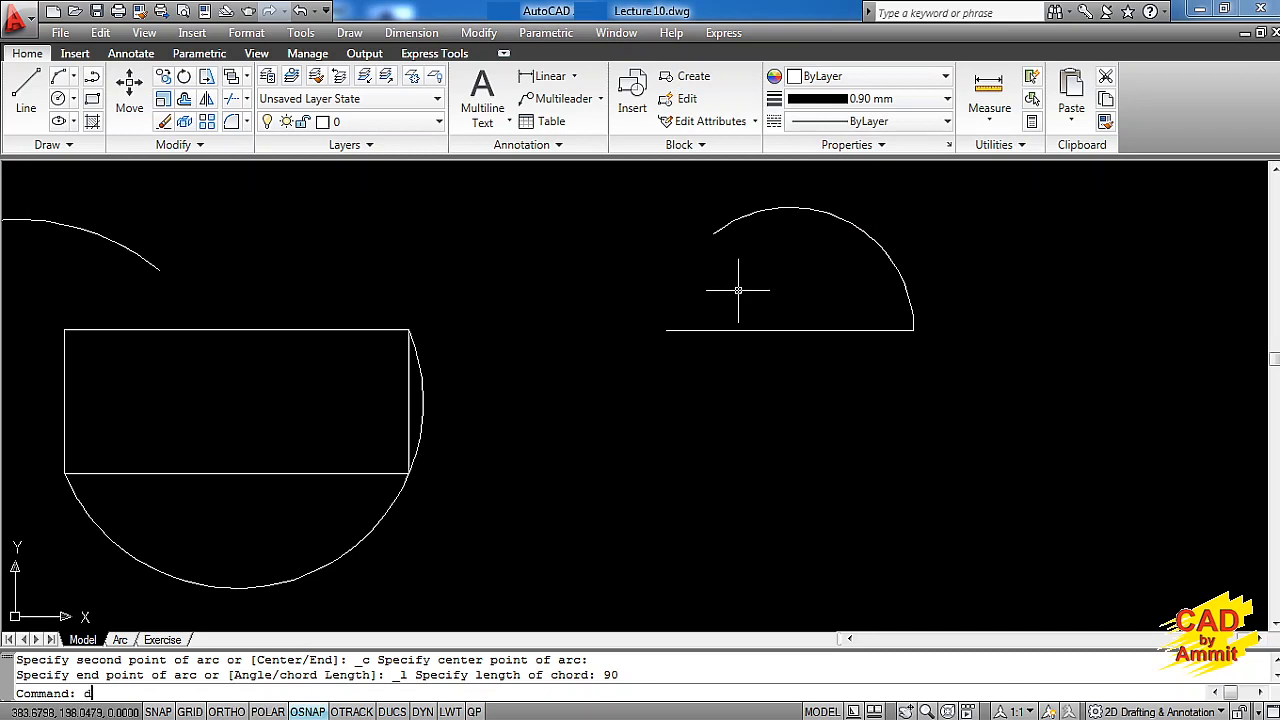
- Measure the chord distance between the arc's upper-left end and the line's right endpoint with DIST, highlighting the reported distance
key(Return)
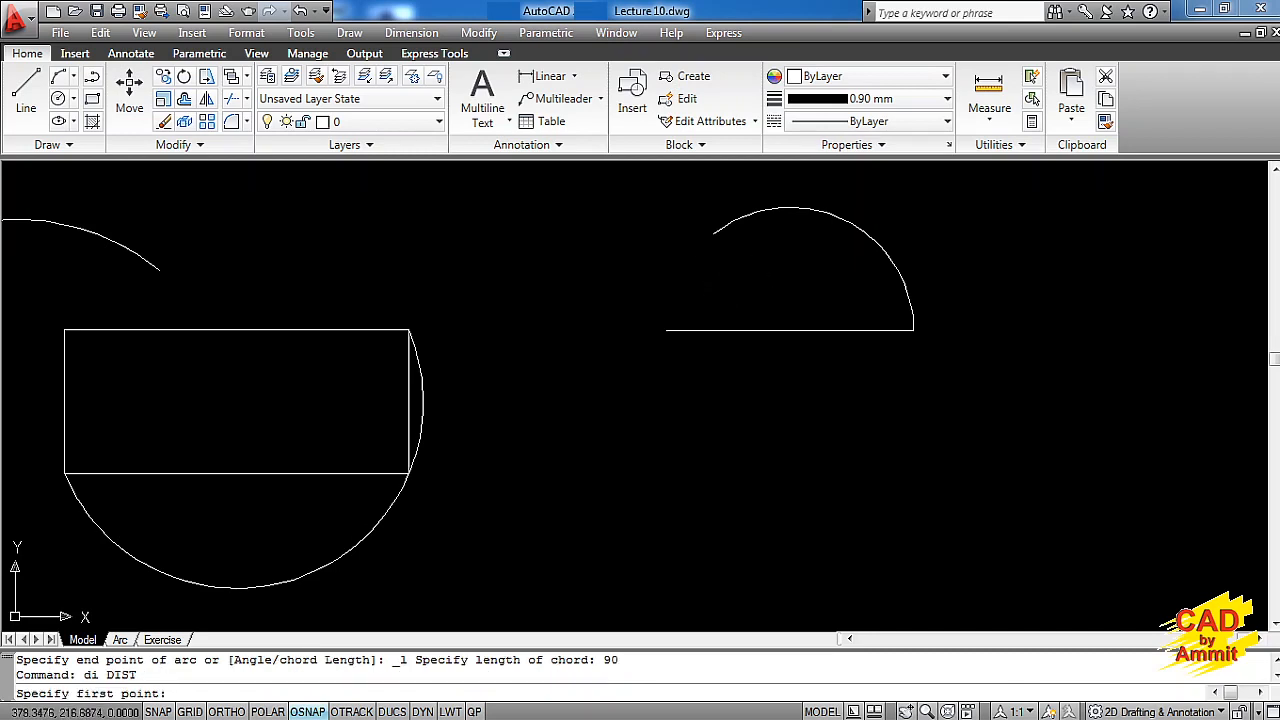
click(715, 235)
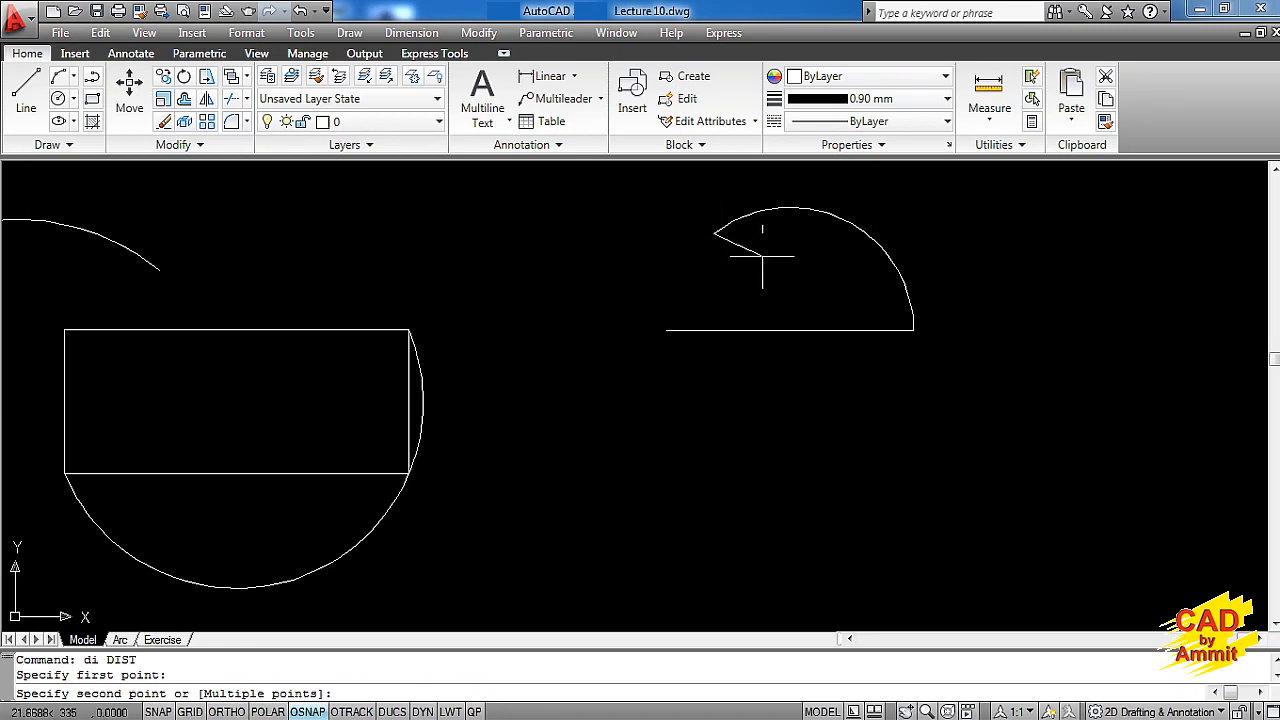
click(911, 327)
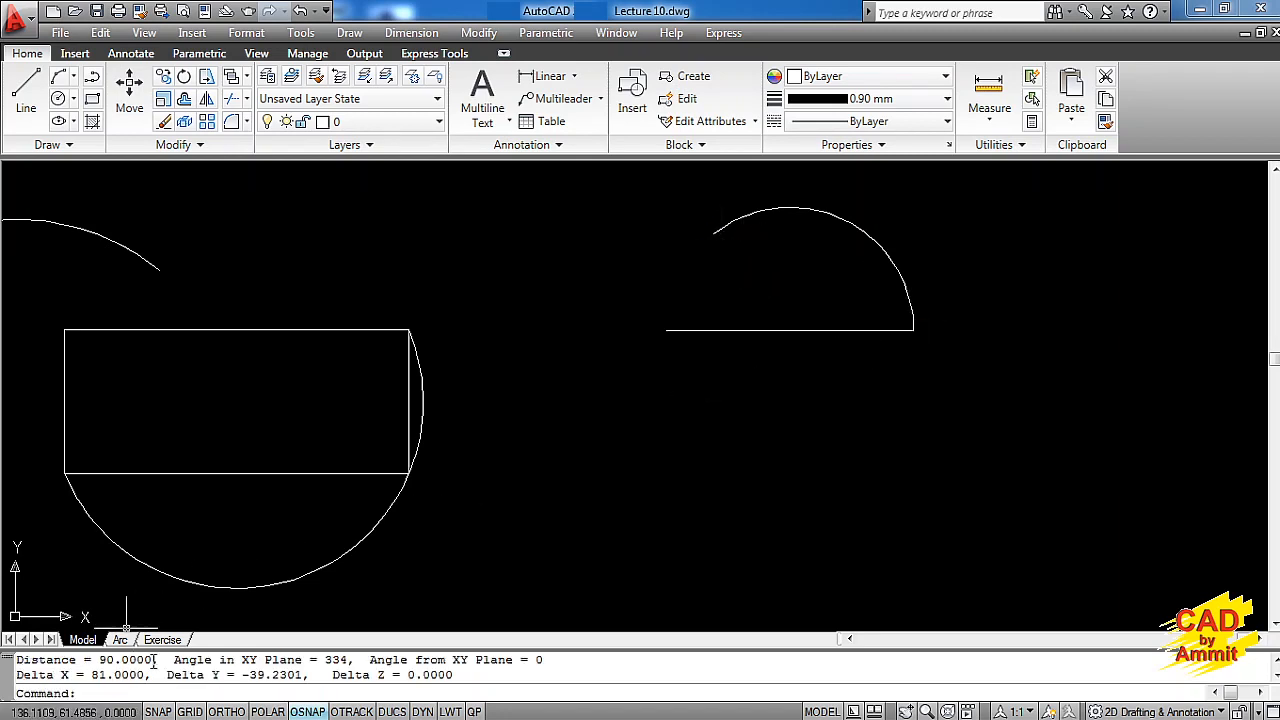
drag(158, 660, 100, 660)
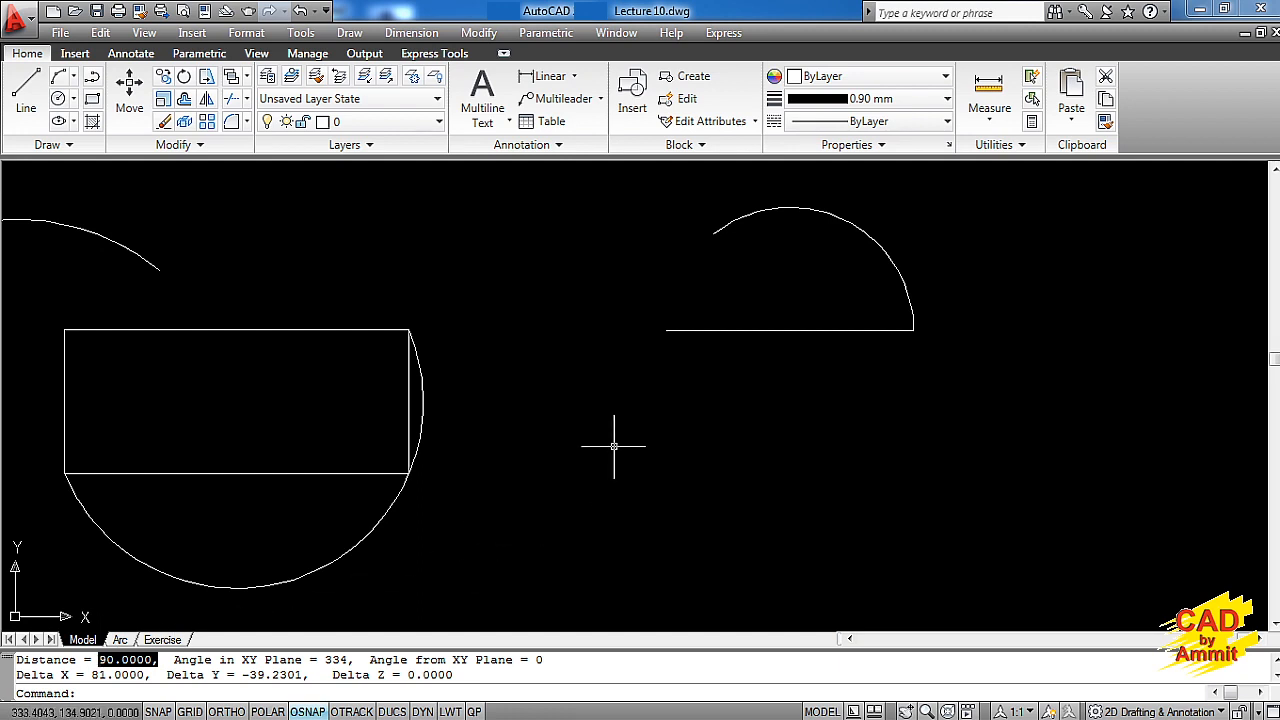
key(Escape)
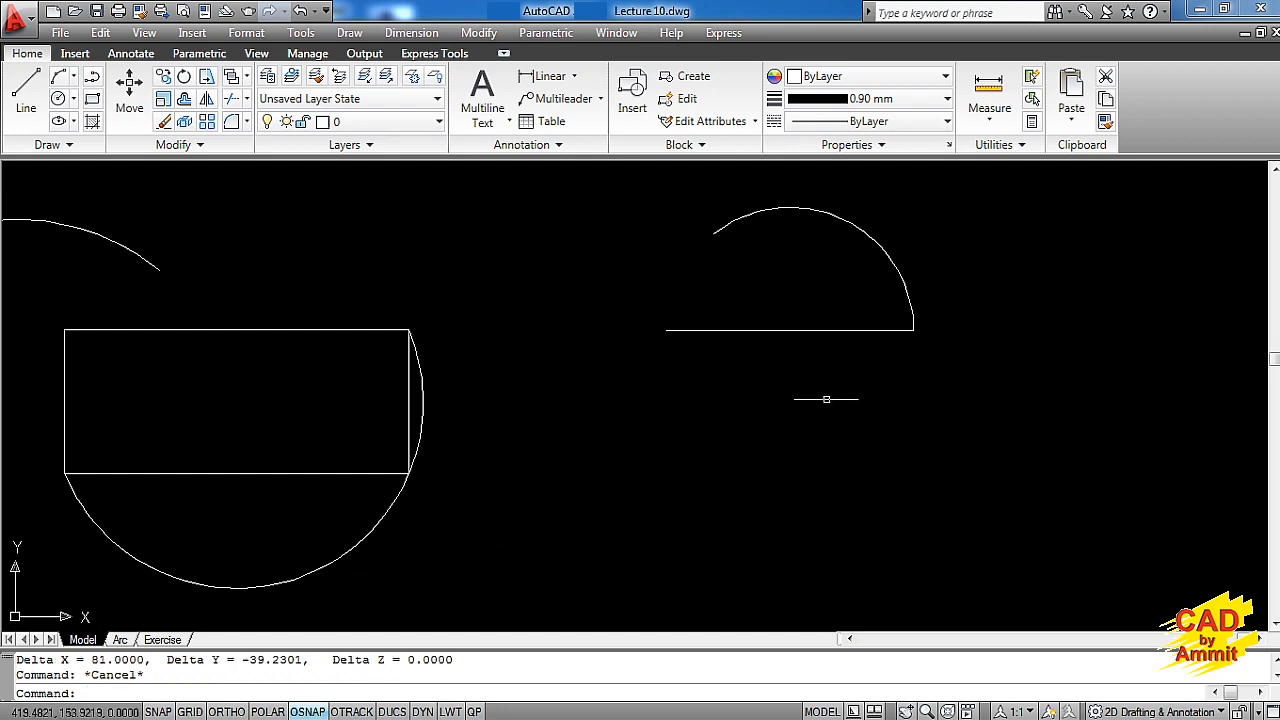
- Delete the arc with the 90-unit chord, keeping the line
click(977, 303)
click(850, 282)
key(Delete)
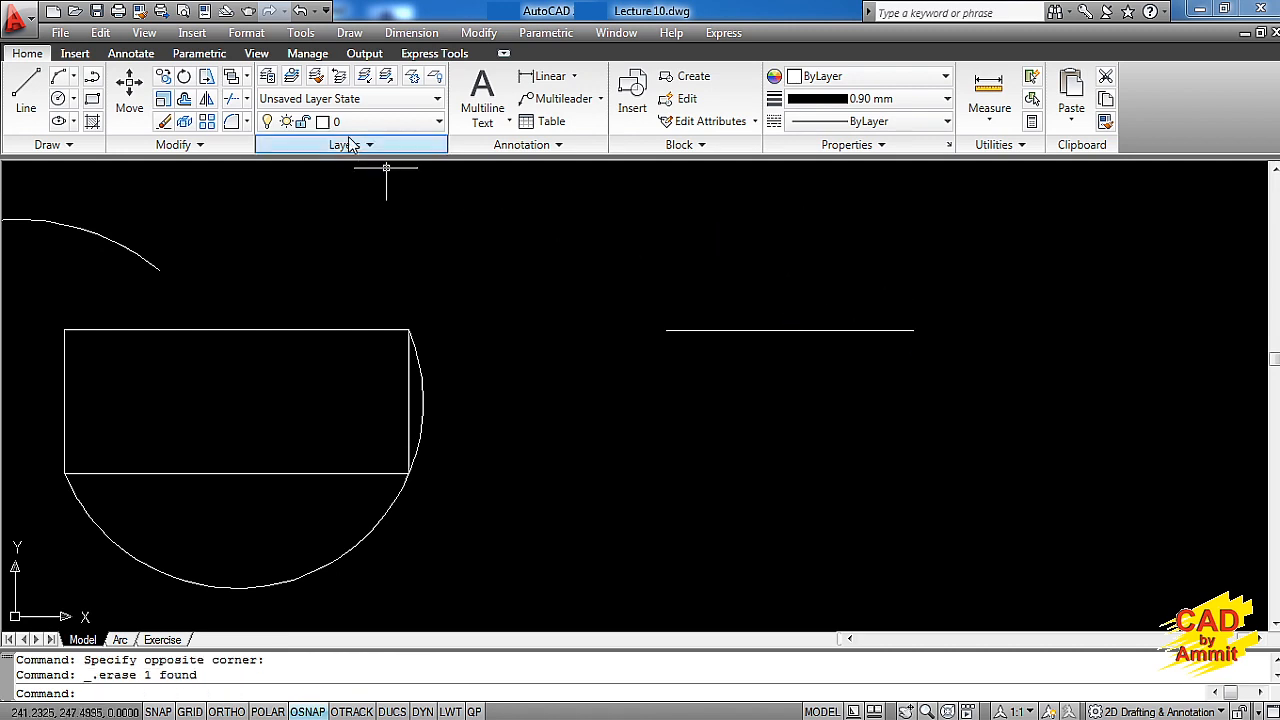
- Draw a Start, End, Angle arc from the line's right endpoint to its left endpoint with a 180° included angle
click(349, 33)
mouse_move(408, 291)
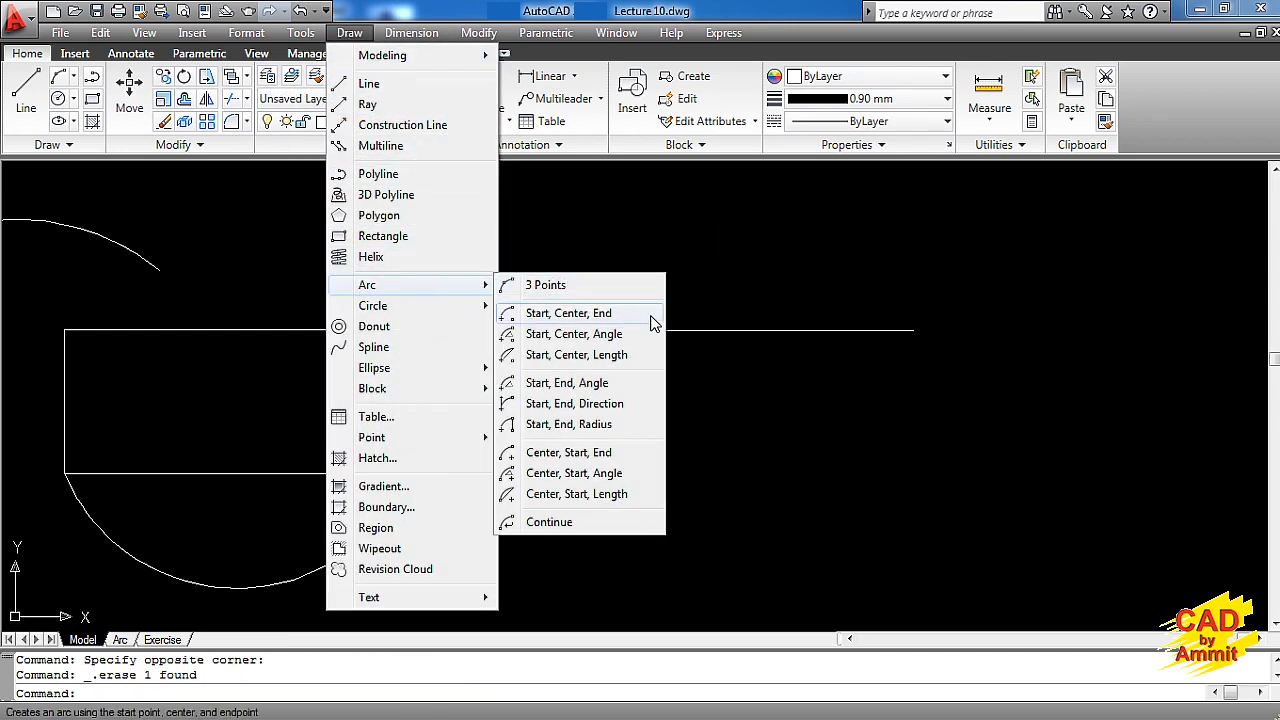
click(598, 390)
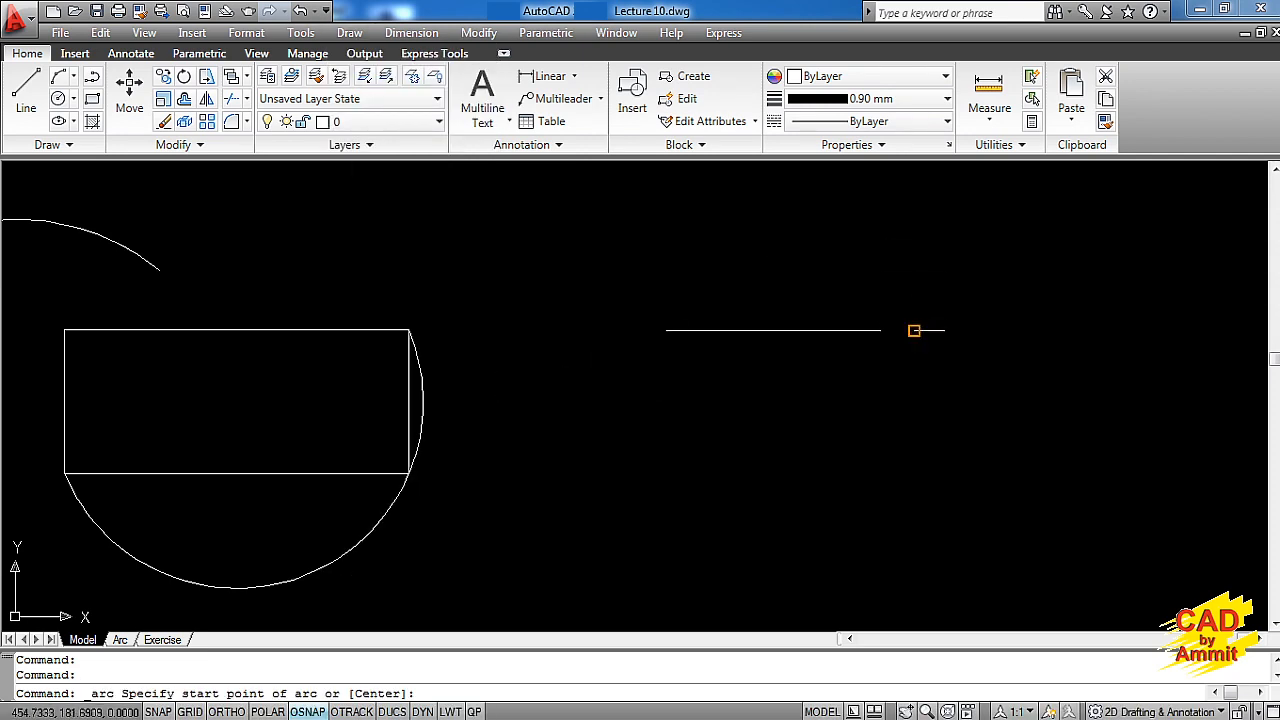
click(913, 329)
click(666, 329)
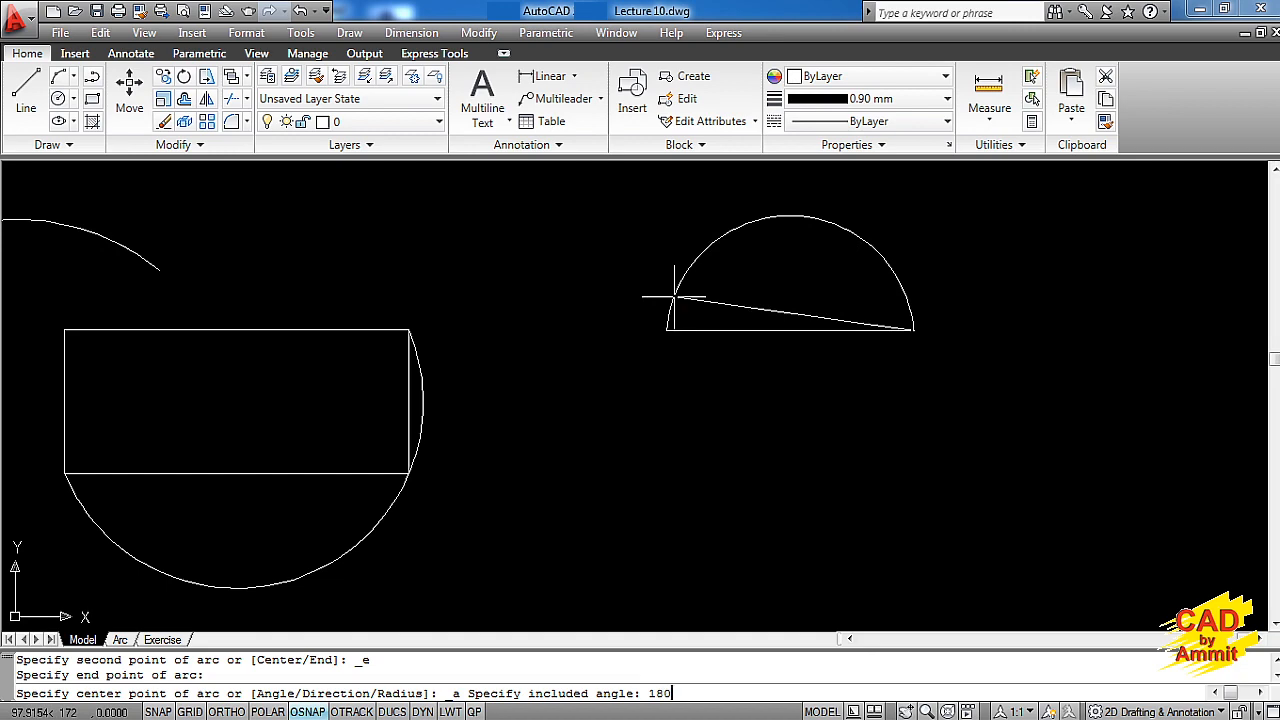
key(Return)
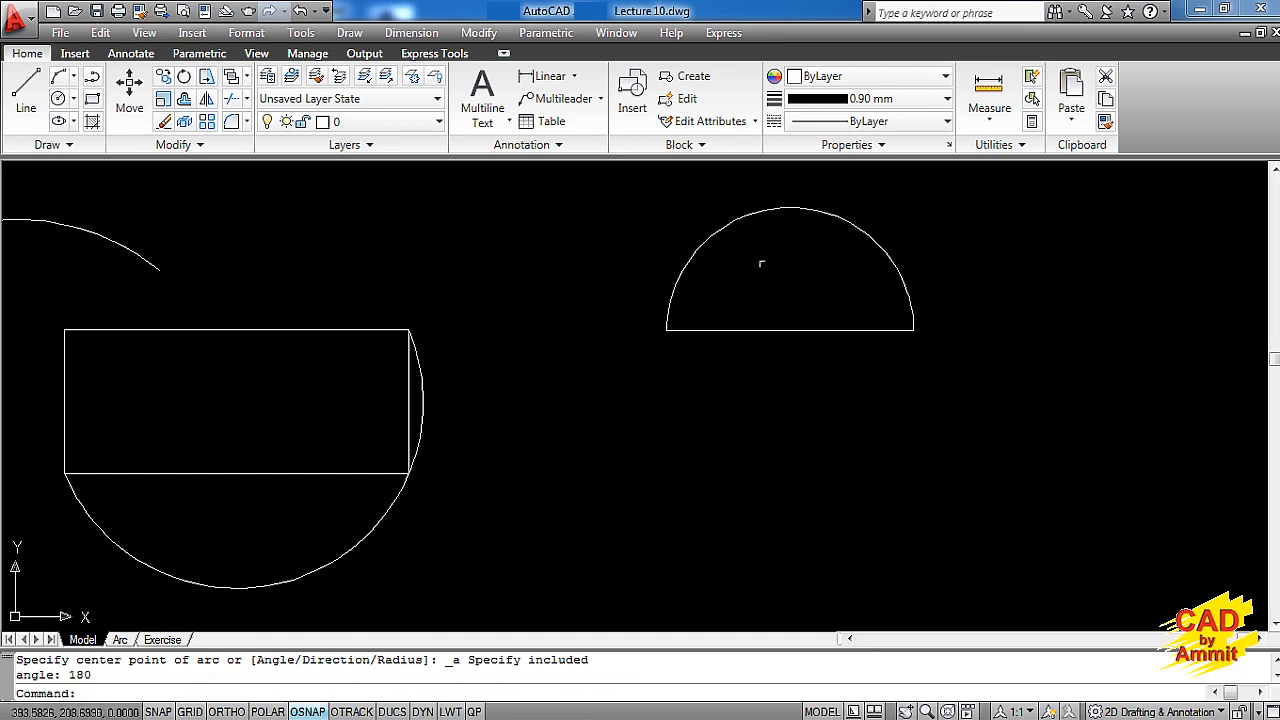
- Draw a second Start, End, Angle arc from the line's right endpoint to its left endpoint with a 120° included angle
click(349, 33)
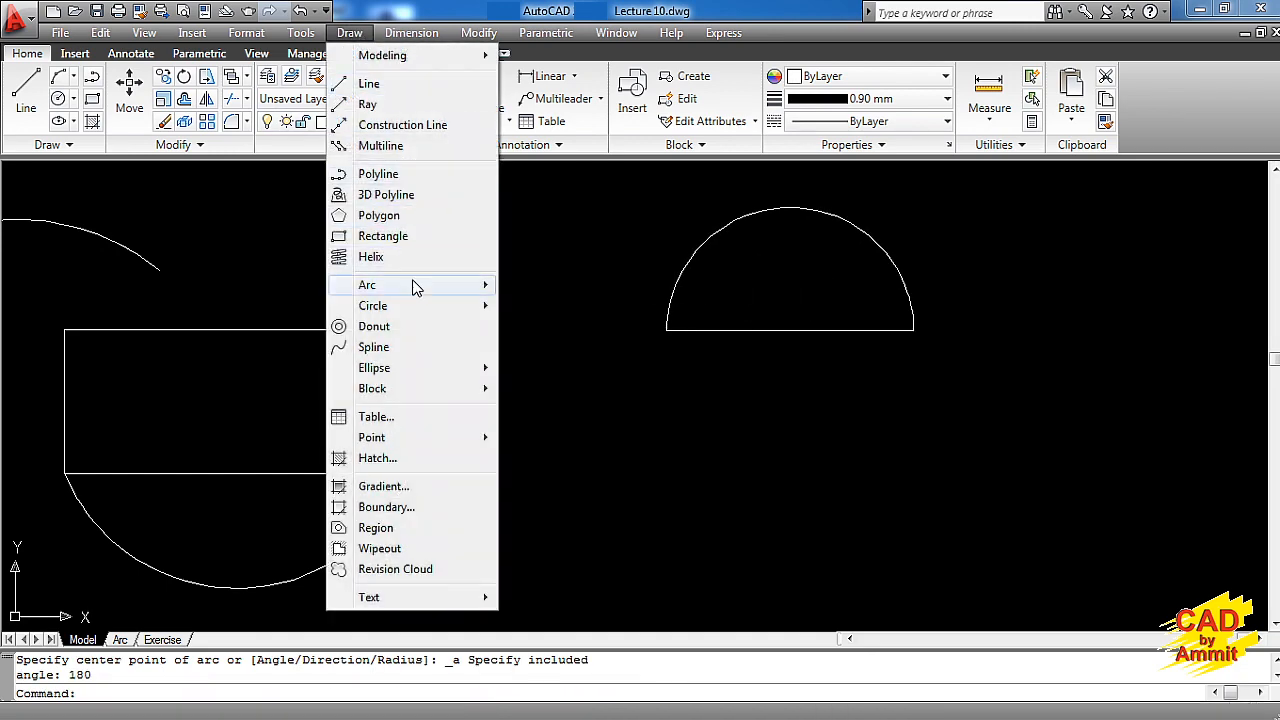
mouse_move(416, 287)
click(583, 378)
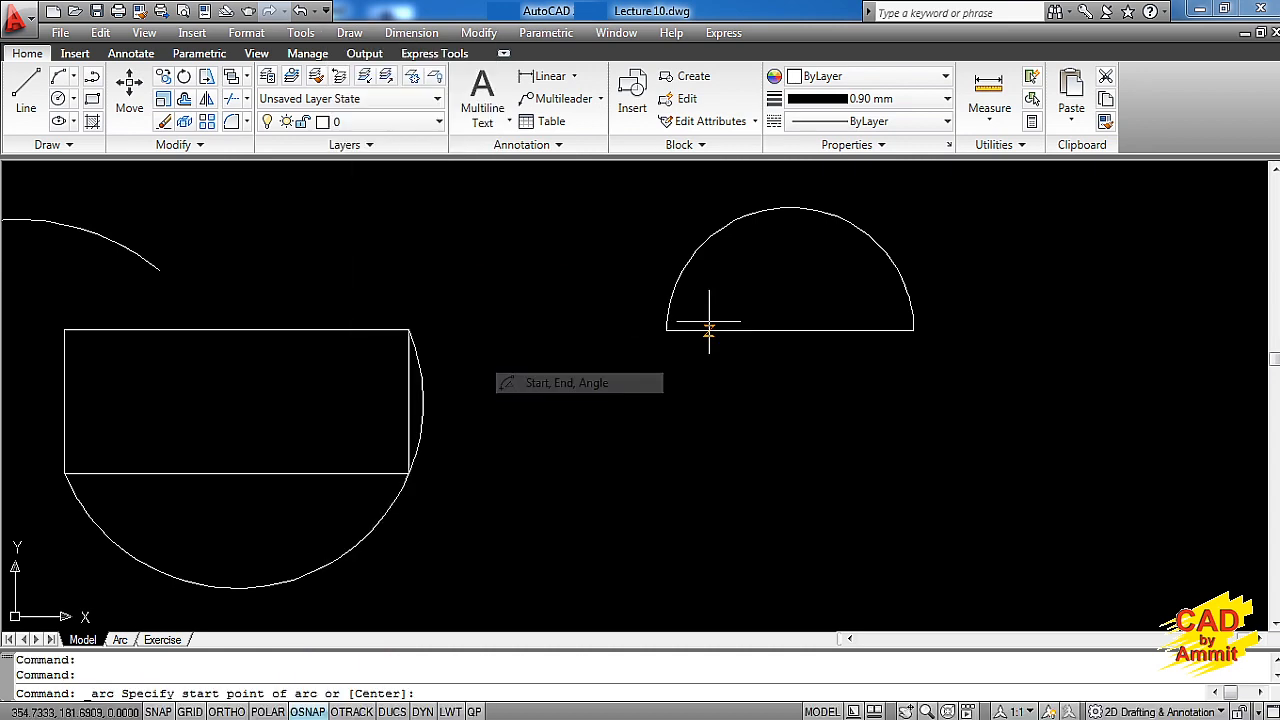
click(913, 329)
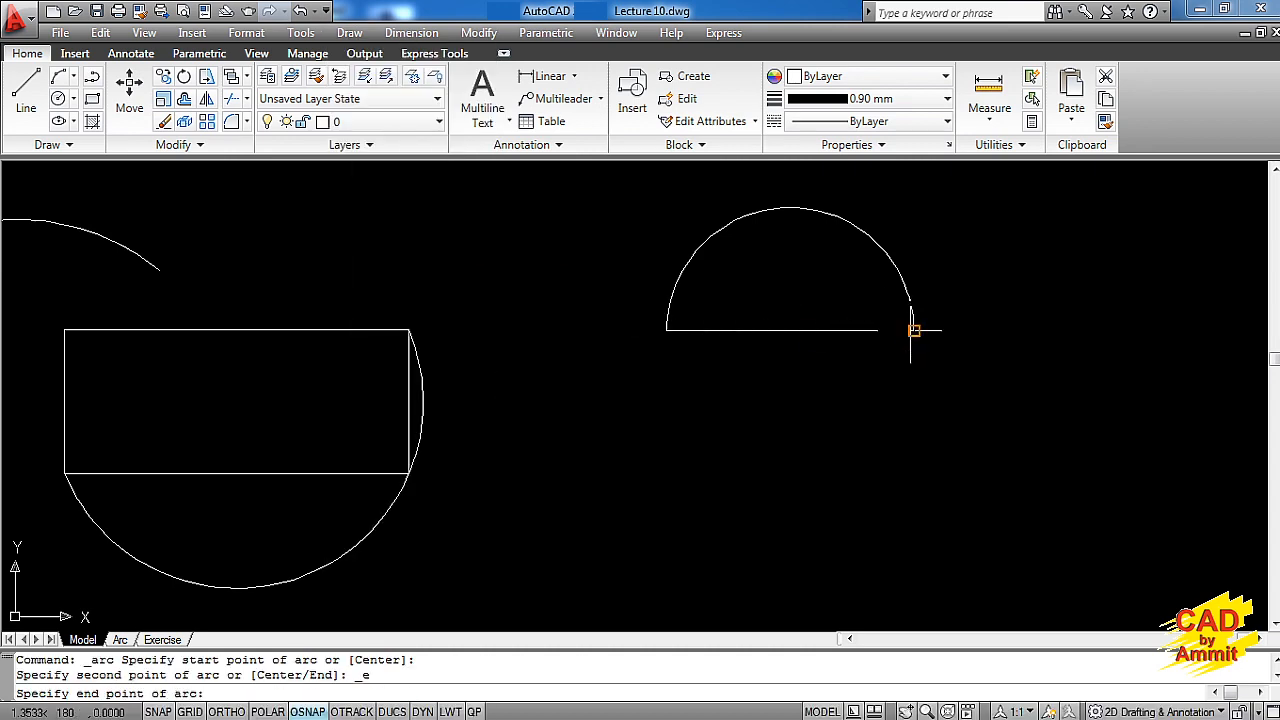
click(667, 330)
text(120)
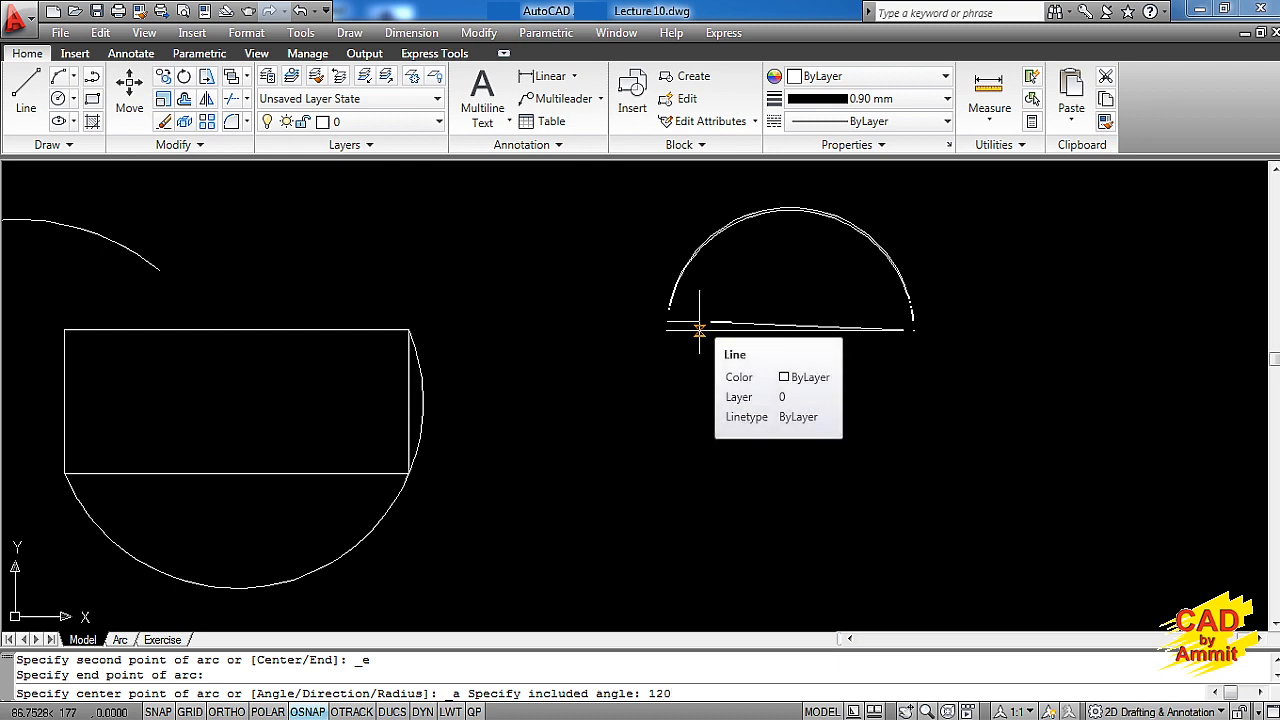
key(Return)
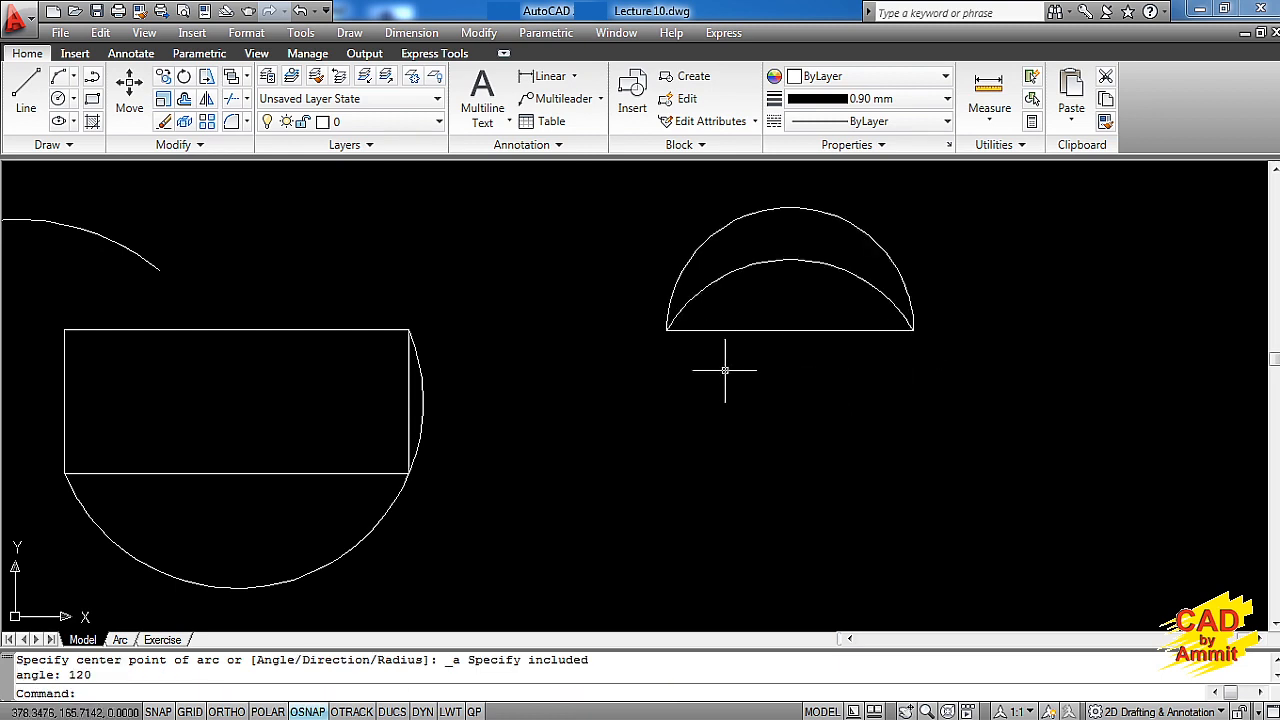
click(349, 33)
mouse_move(387, 285)
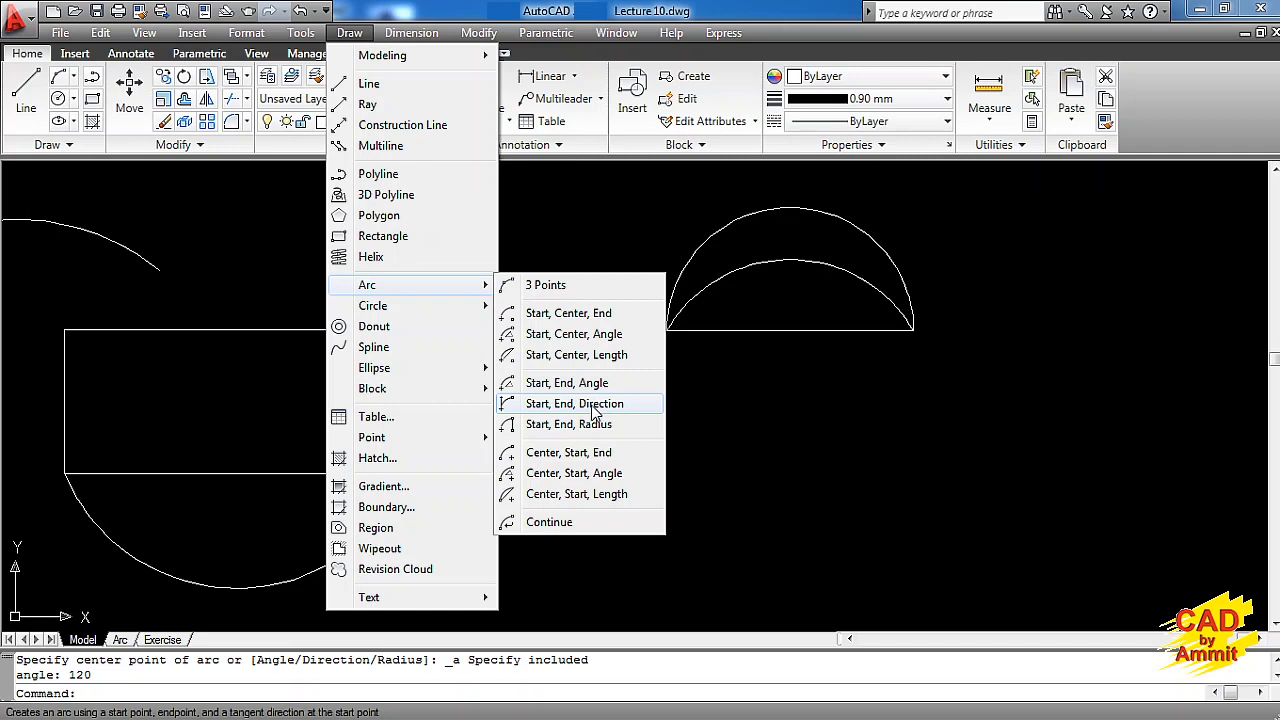
key(Escape)
key(Escape)
- Delete both the 180° and the 120° arcs above the line, keeping the line
click(749, 286)
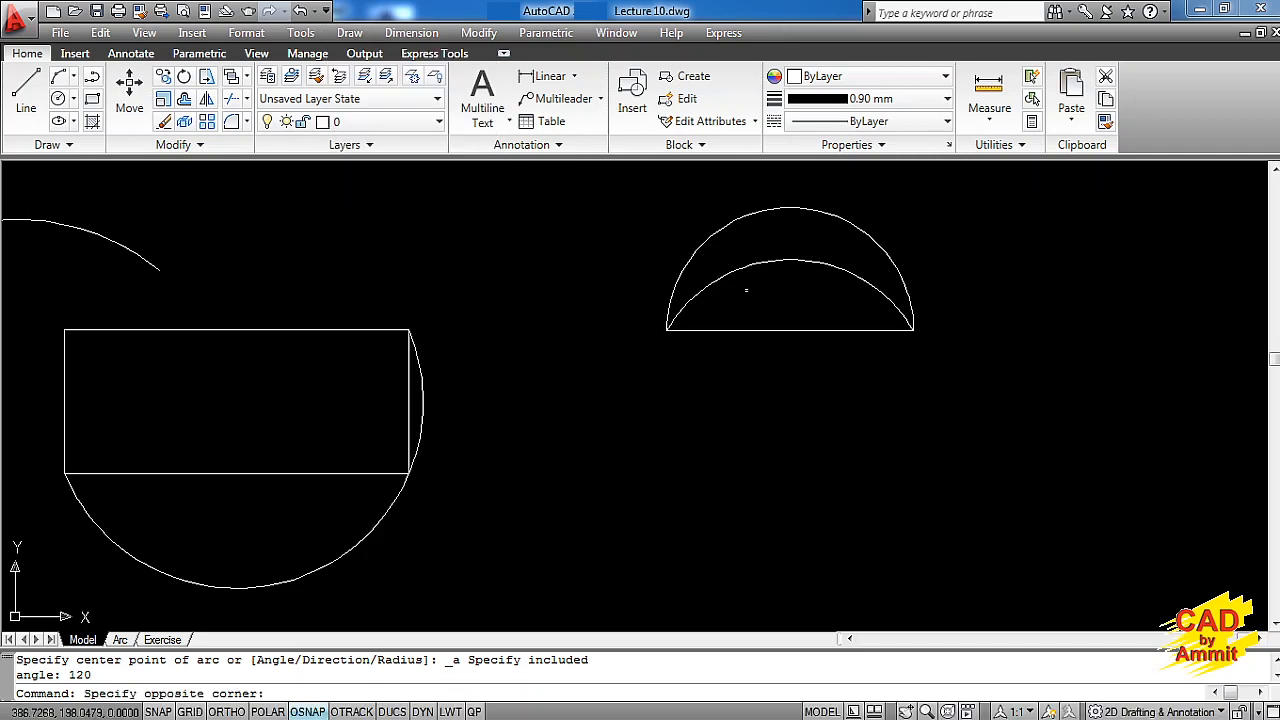
click(664, 292)
key(Delete)
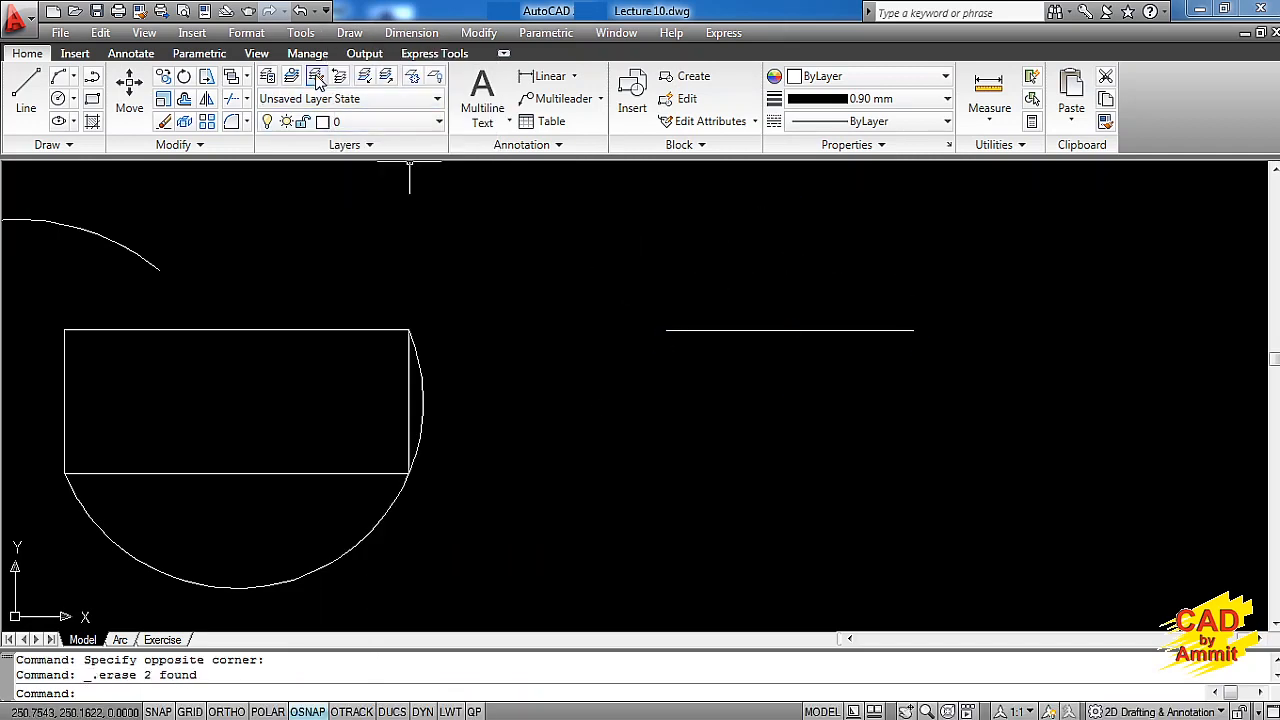
- Draw a Start, End, Direction arc from the line's right endpoint to its left endpoint with a 90° tangent direction
click(349, 33)
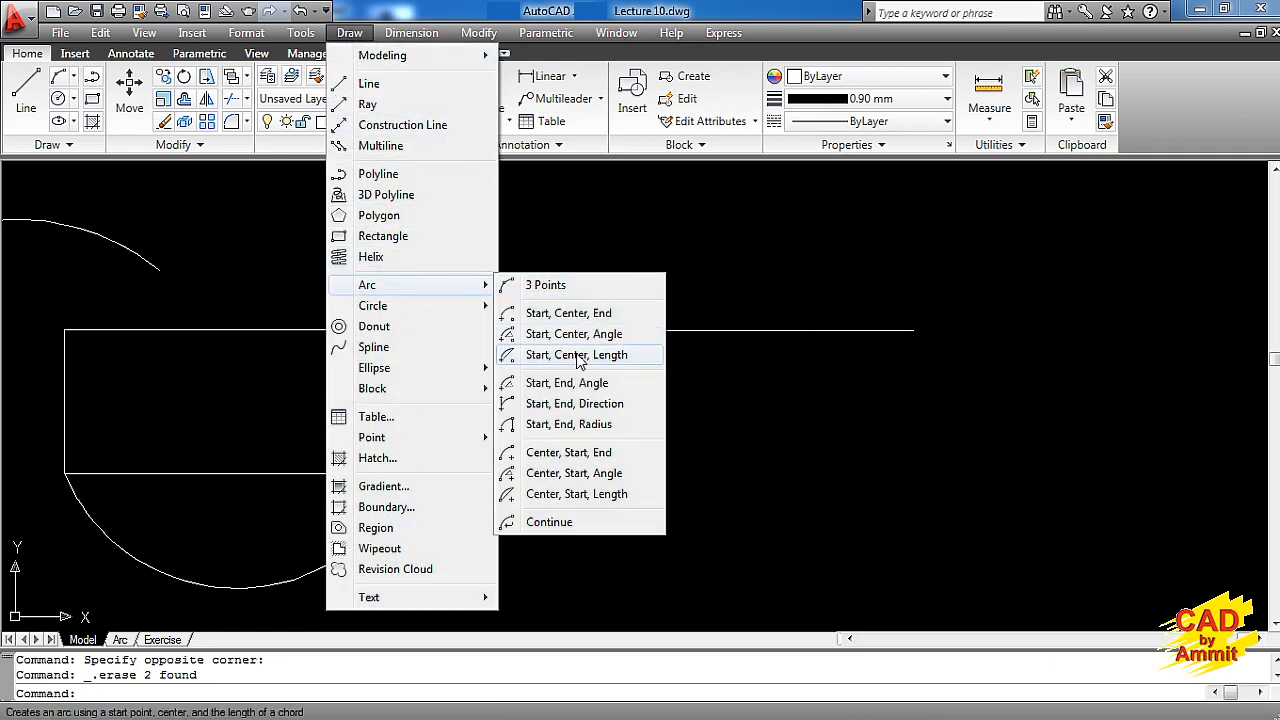
click(599, 405)
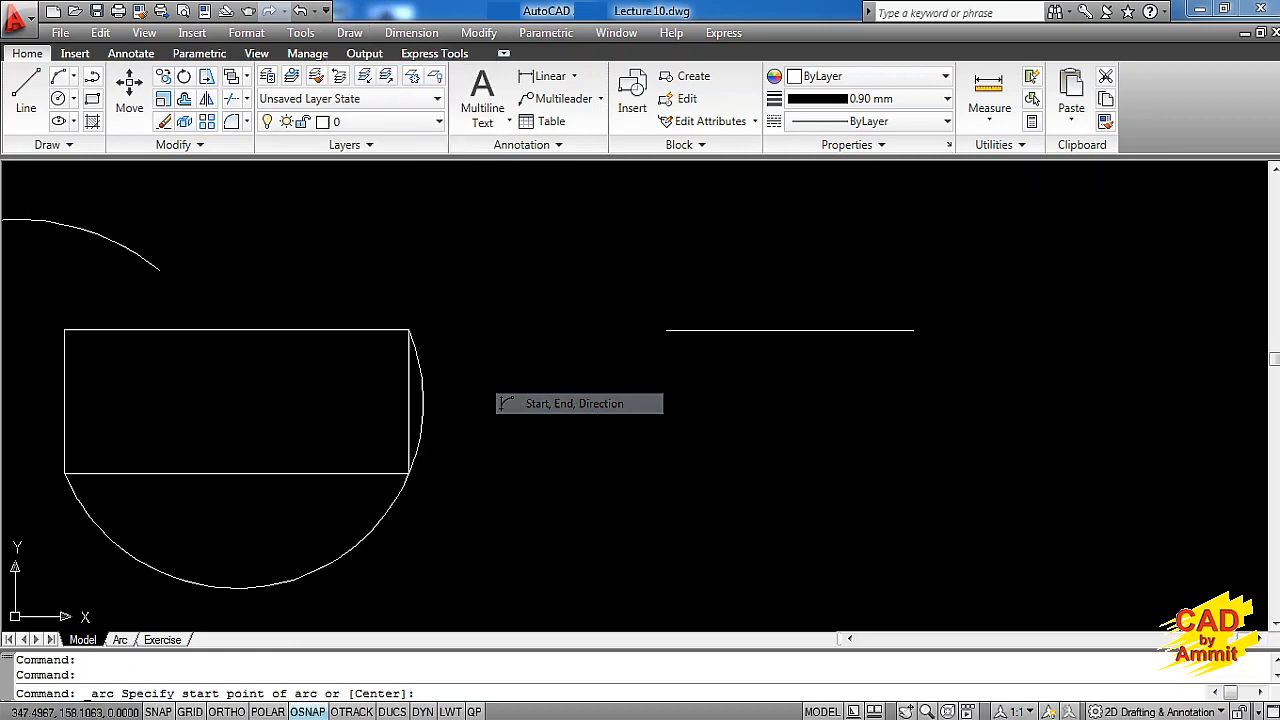
click(912, 330)
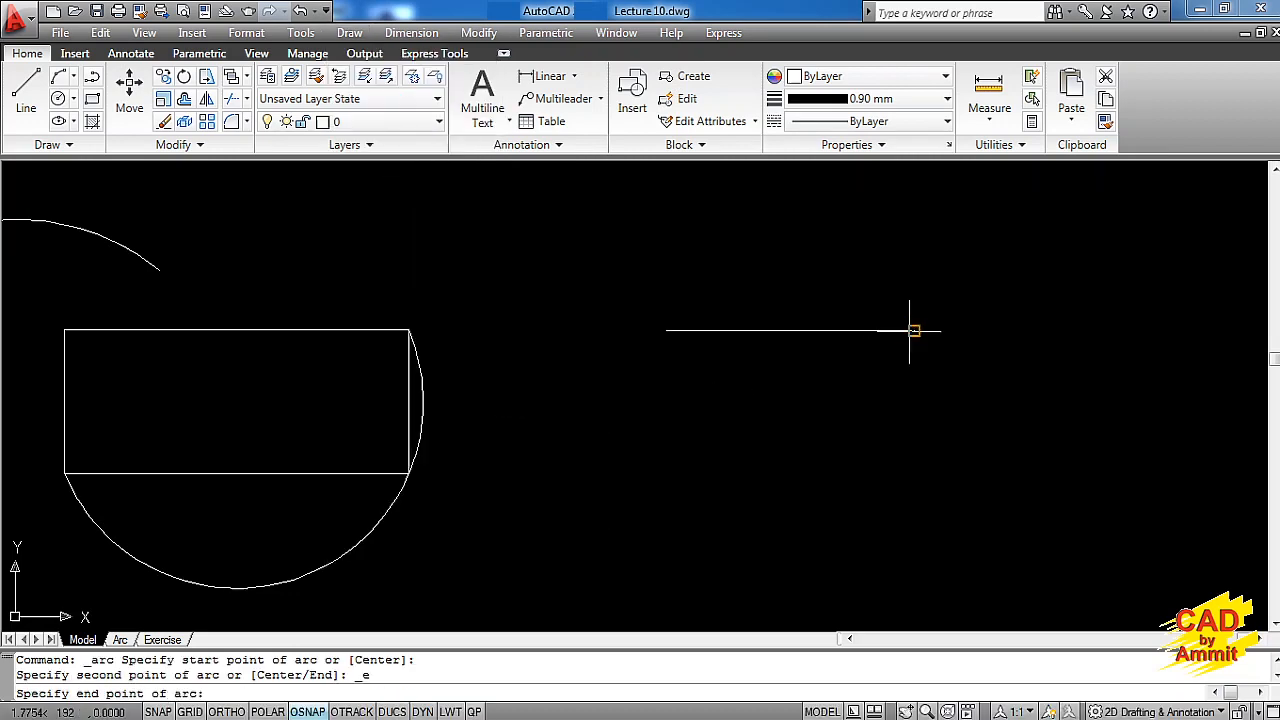
click(666, 330)
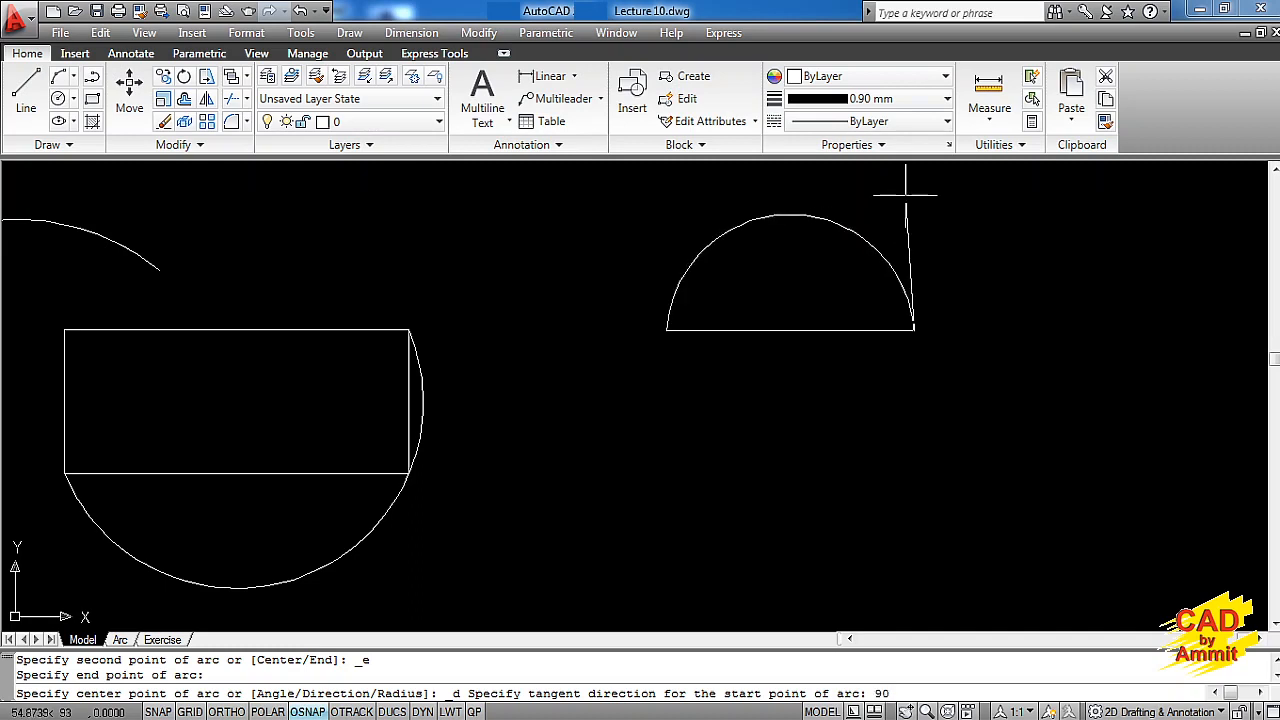
key(Return)
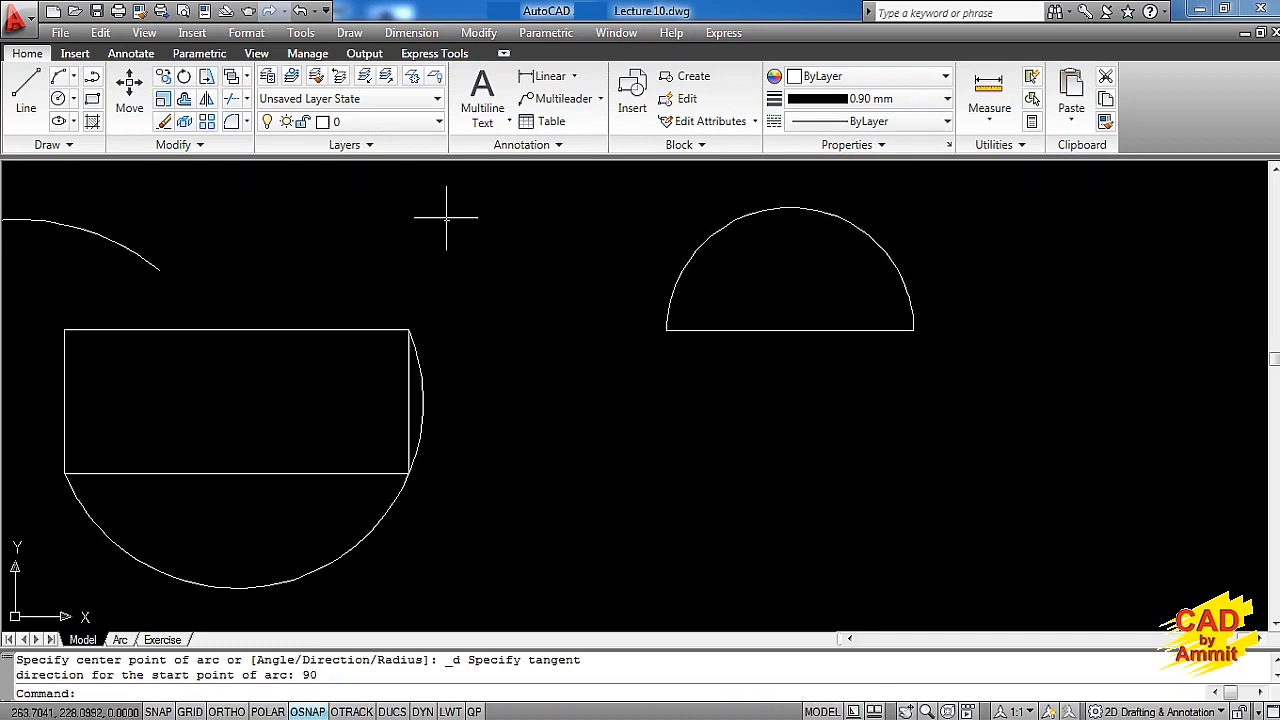
- Delete the Start, End, Direction arc above the line, keeping the line
click(349, 32)
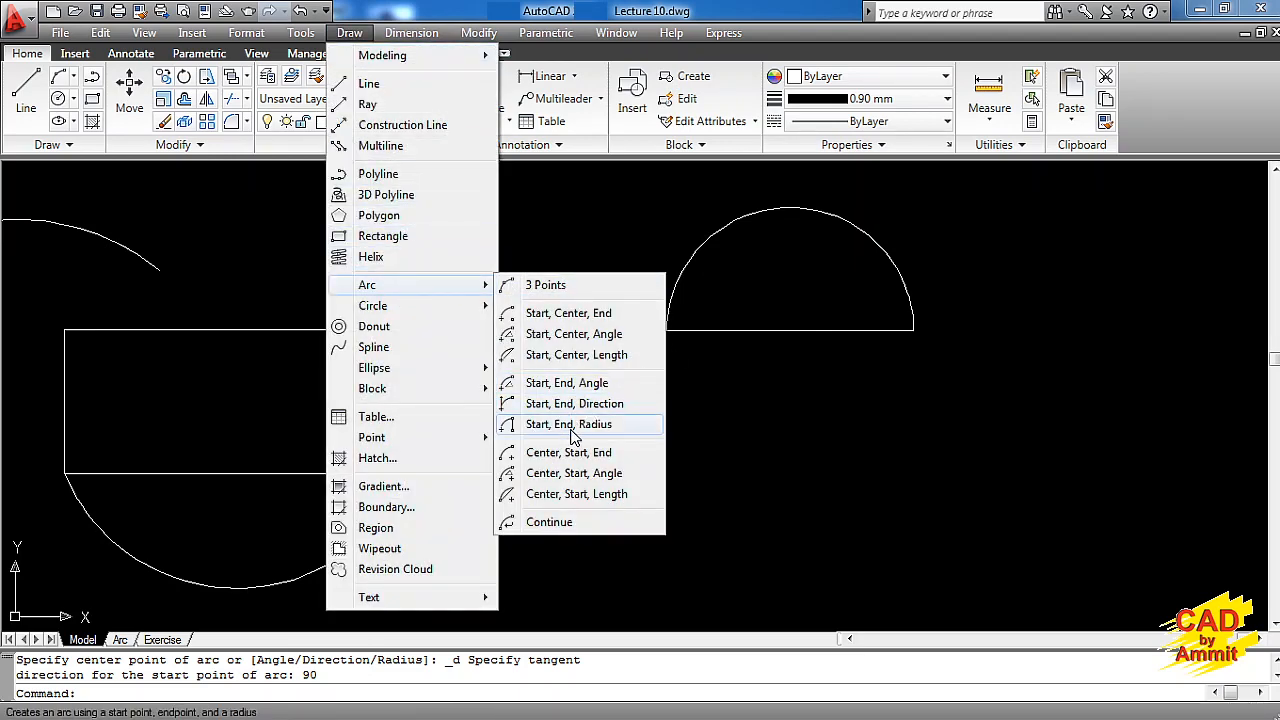
click(720, 308)
click(616, 252)
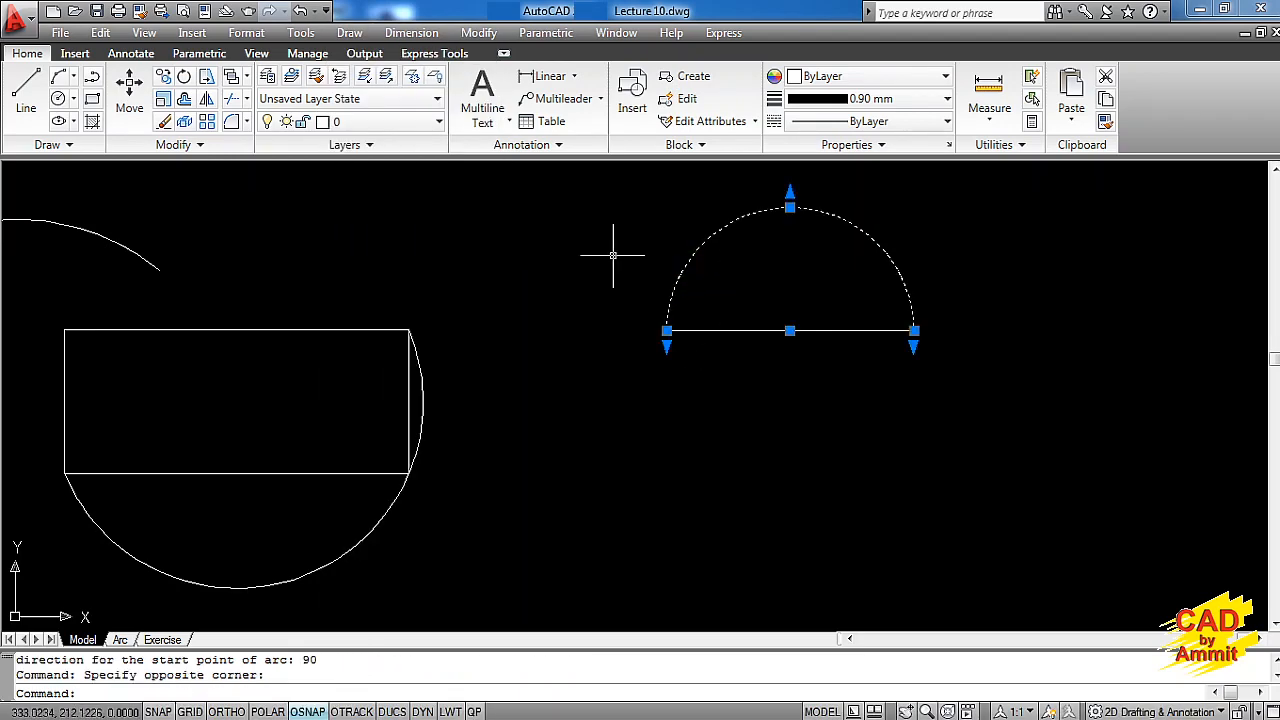
key(Delete)
- Draw a Start, End, Radius arc from the line's right endpoint to its left endpoint with a radius of 60
click(349, 32)
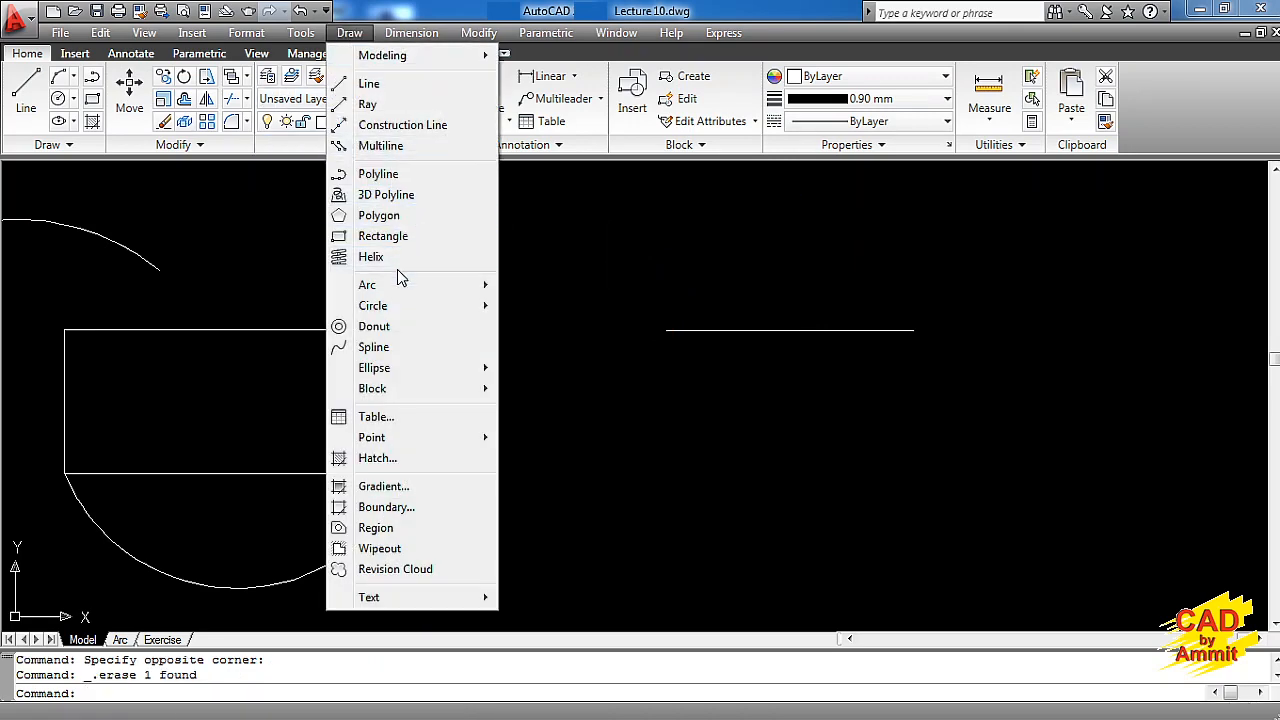
mouse_move(398, 289)
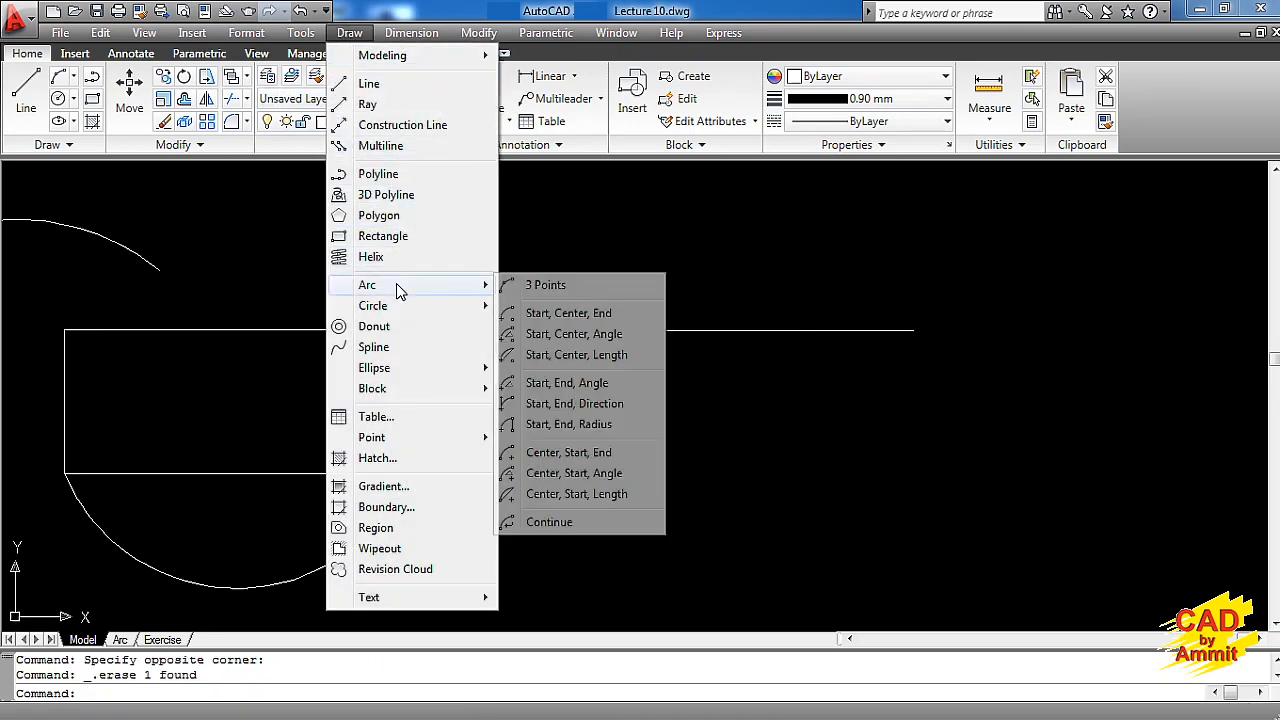
click(568, 424)
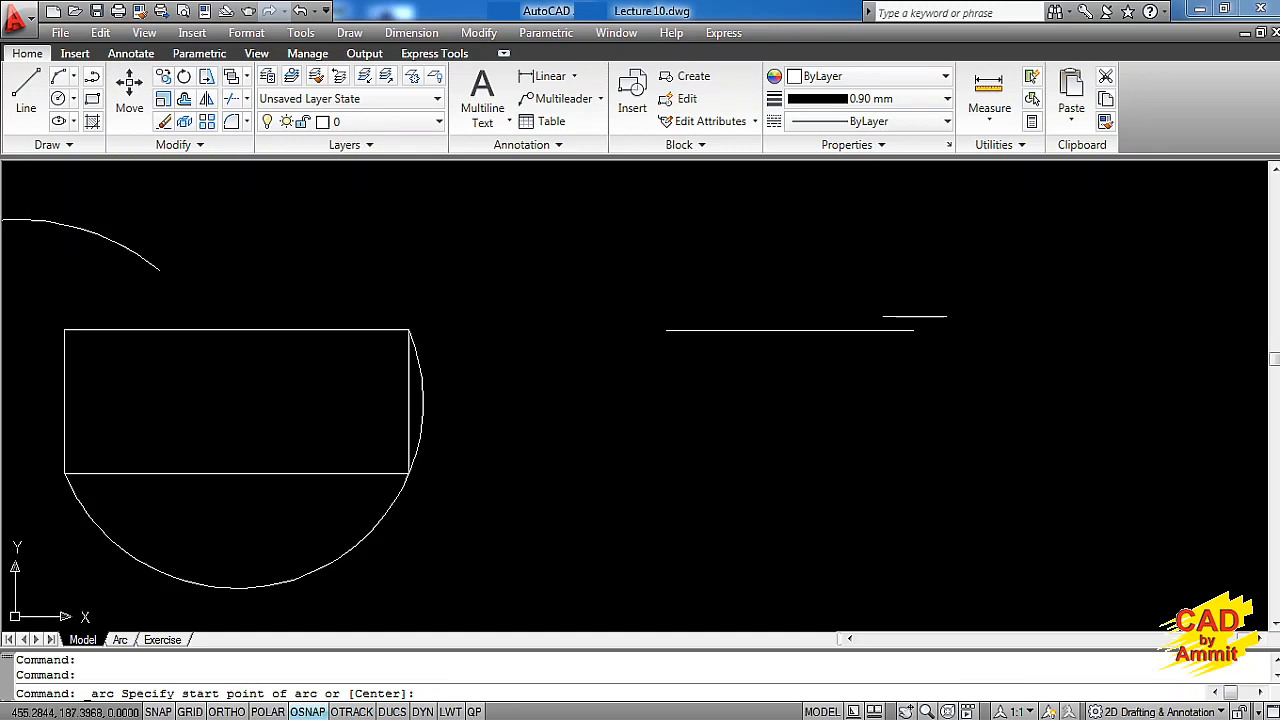
click(913, 330)
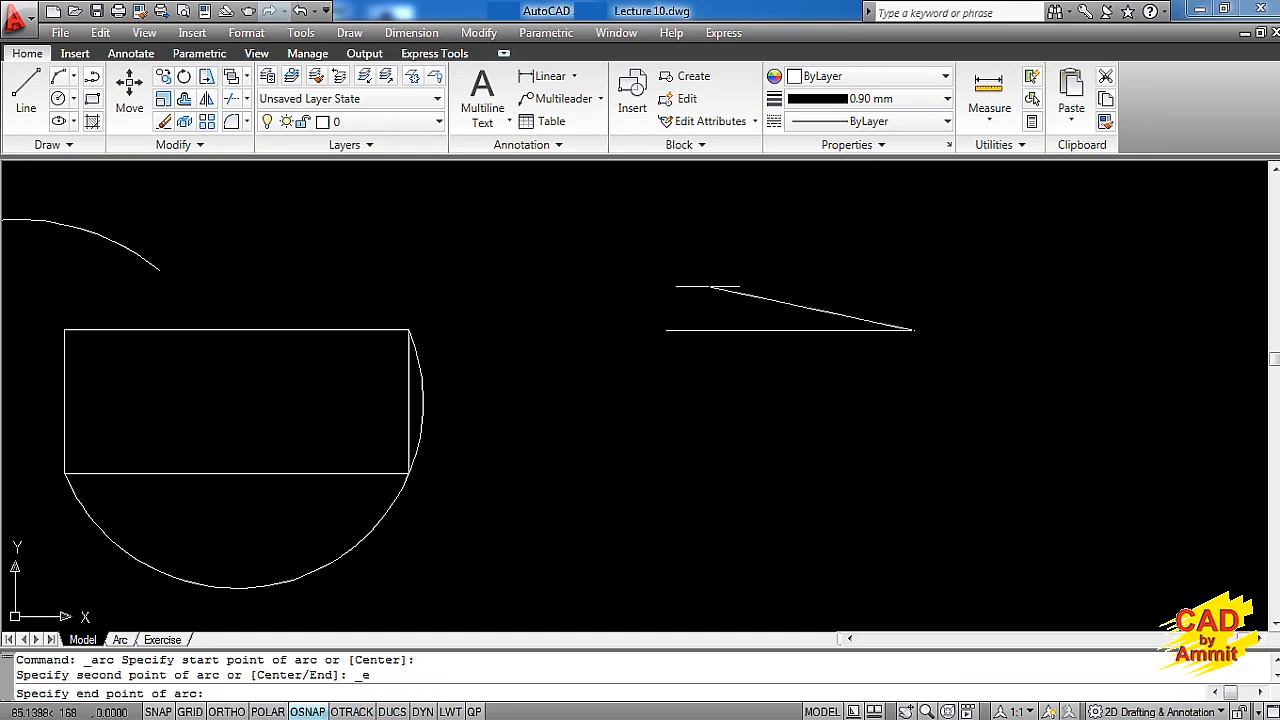
click(666, 330)
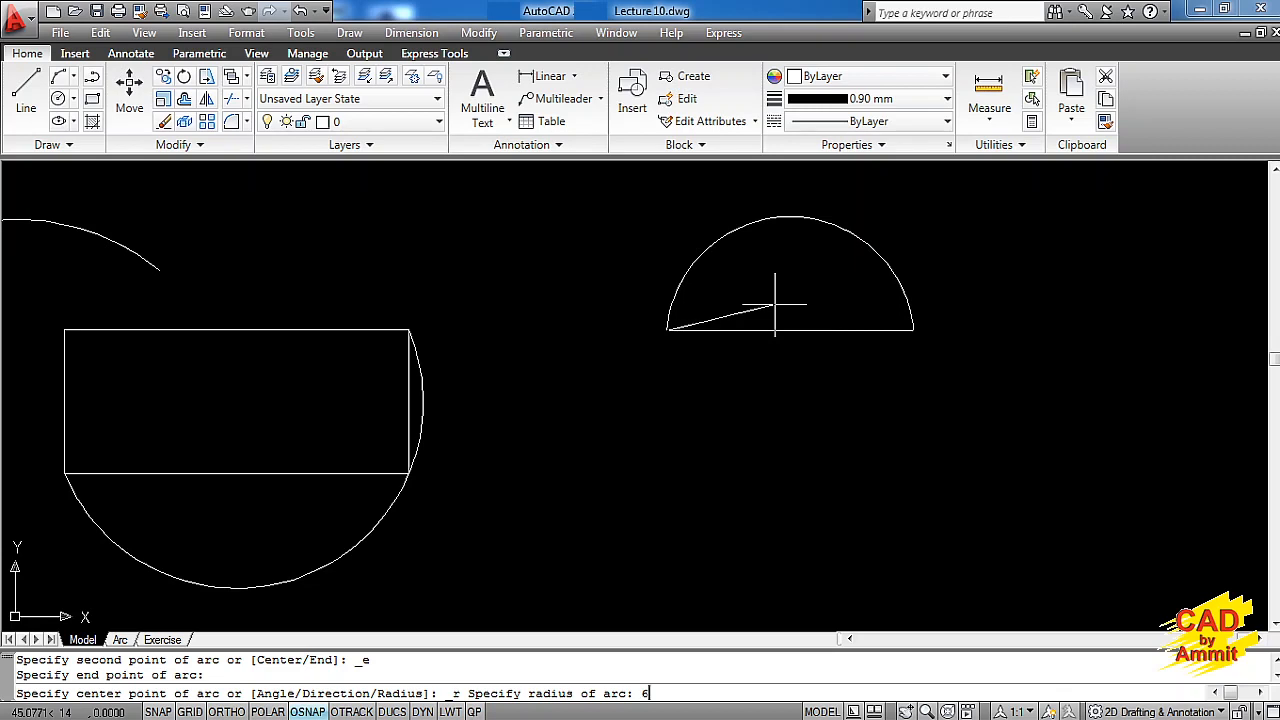
key(Return)
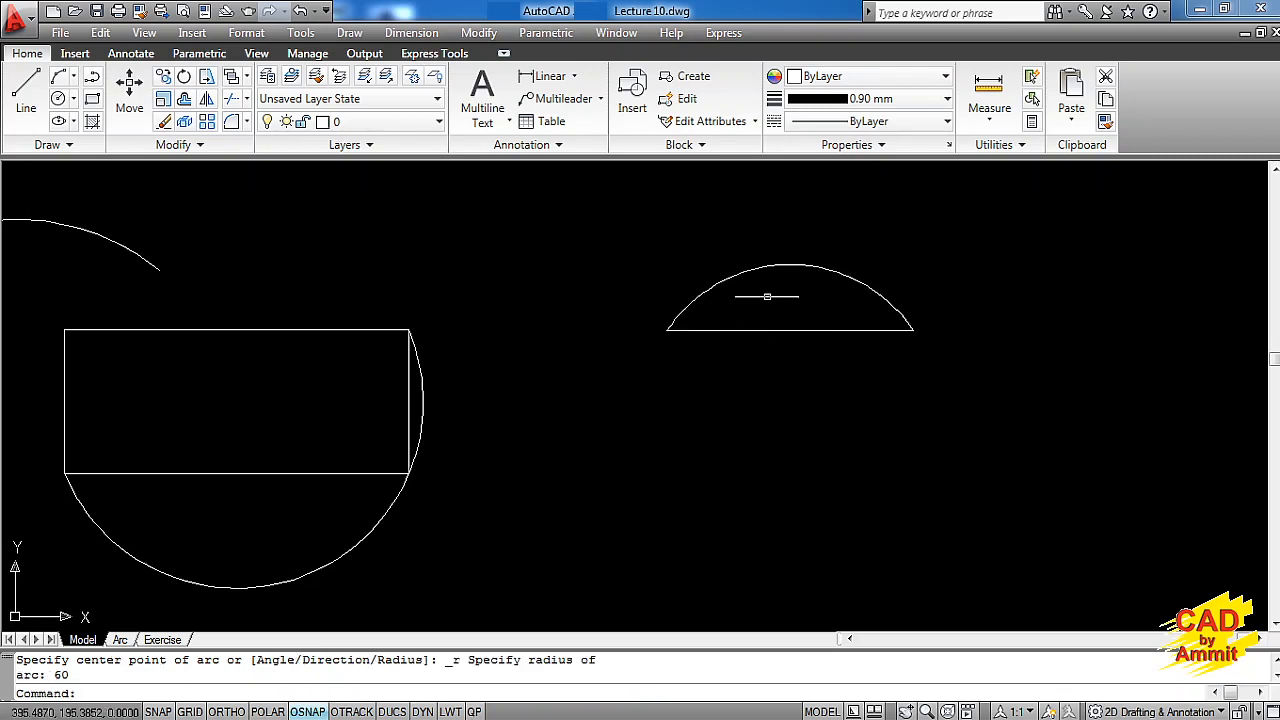
- Delete the radius 60 arc, leaving only the horizontal line beneath it
click(766, 300)
click(678, 256)
key(Delete)
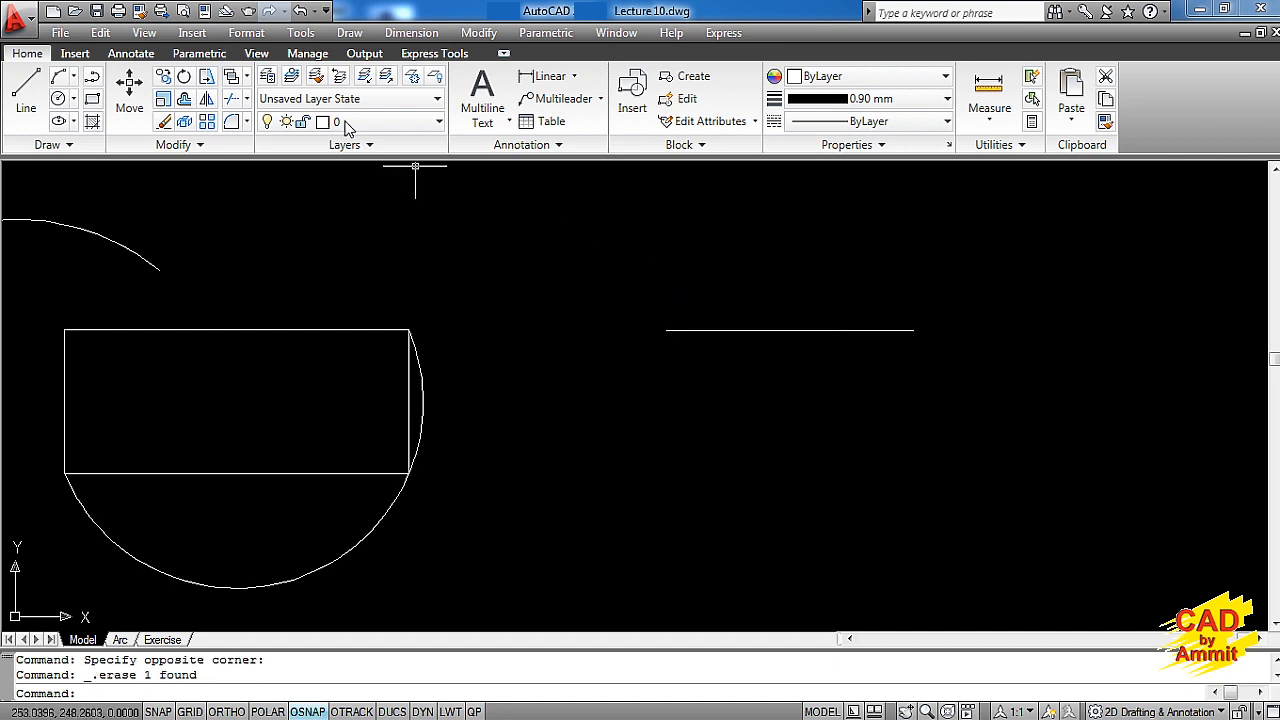
click(349, 33)
mouse_move(392, 287)
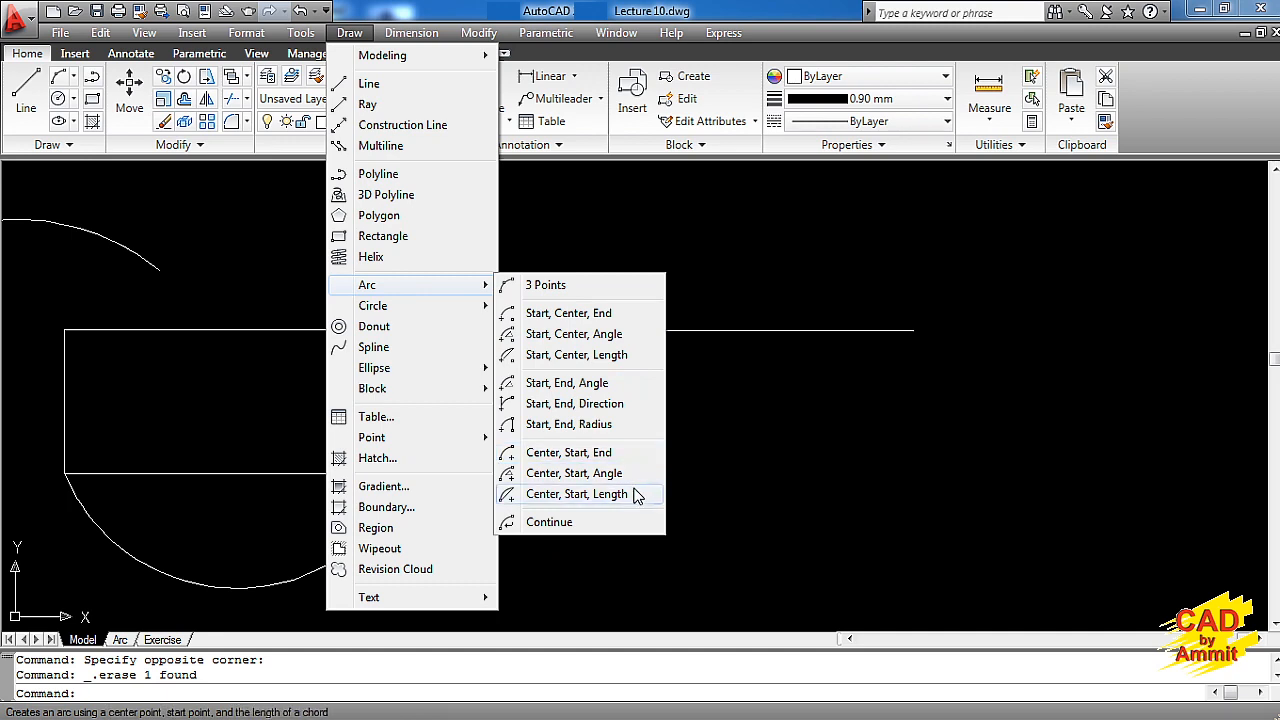
key(Escape)
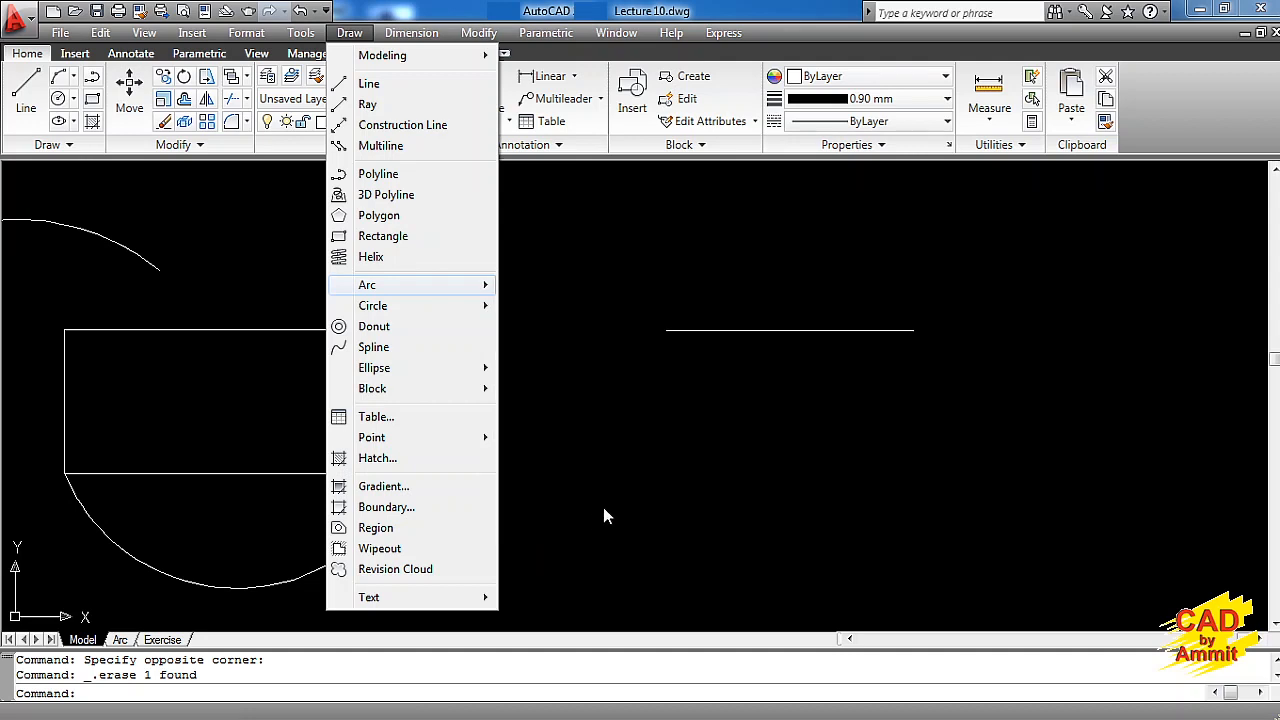
key(Escape)
- Delete the standalone horizontal line to the right of the rectangle
click(762, 386)
click(657, 310)
key(Delete)
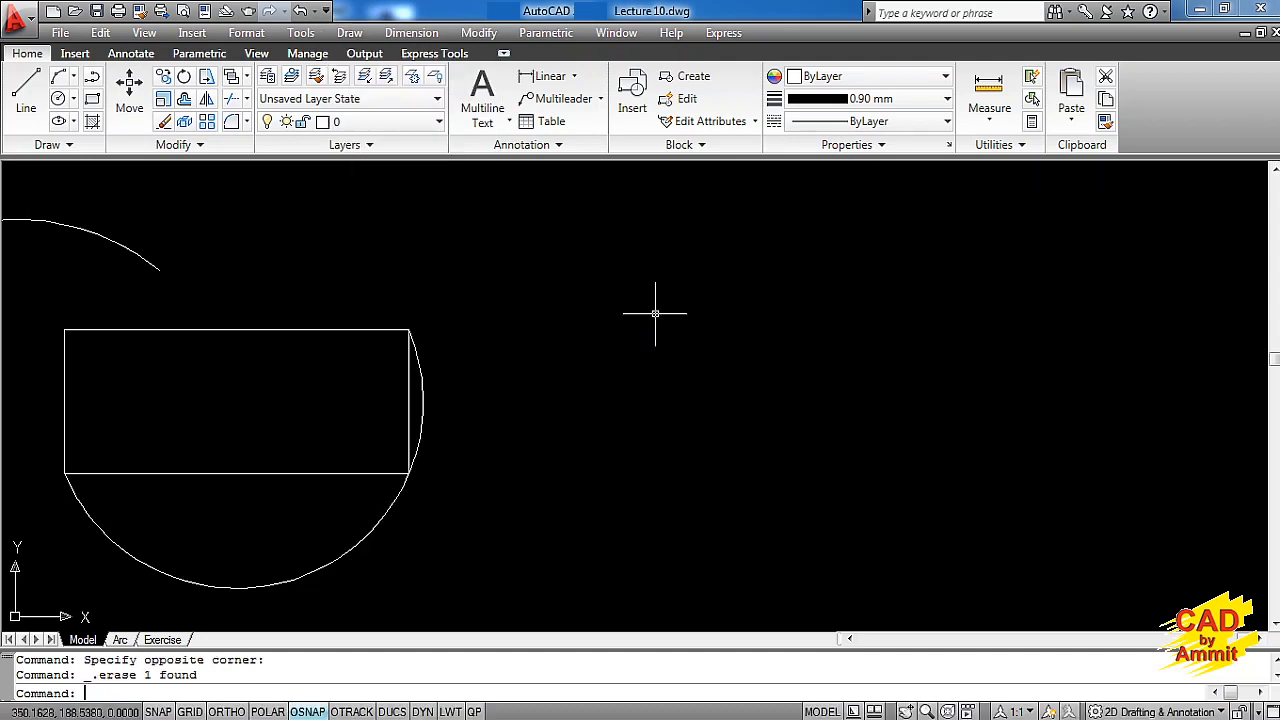
- Draw a large 3 Points arc in the empty area right of the rectangle, running from upper right over the top to lower left
click(349, 33)
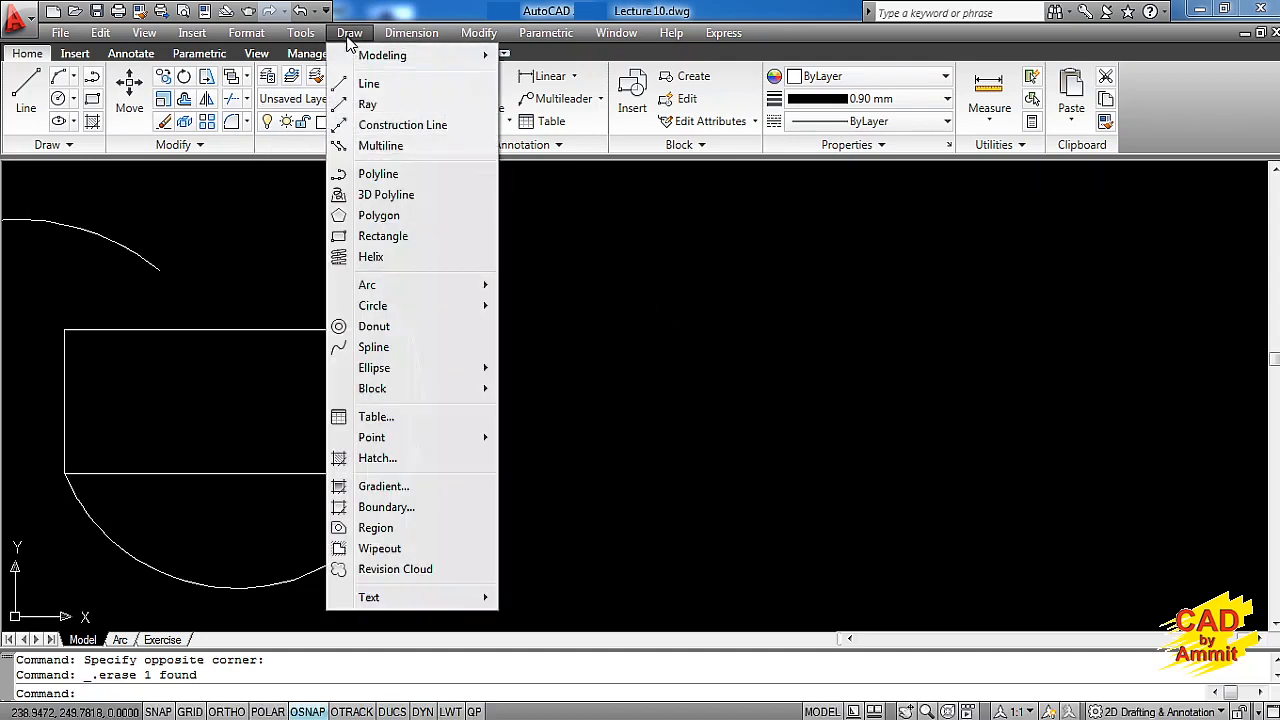
click(531, 284)
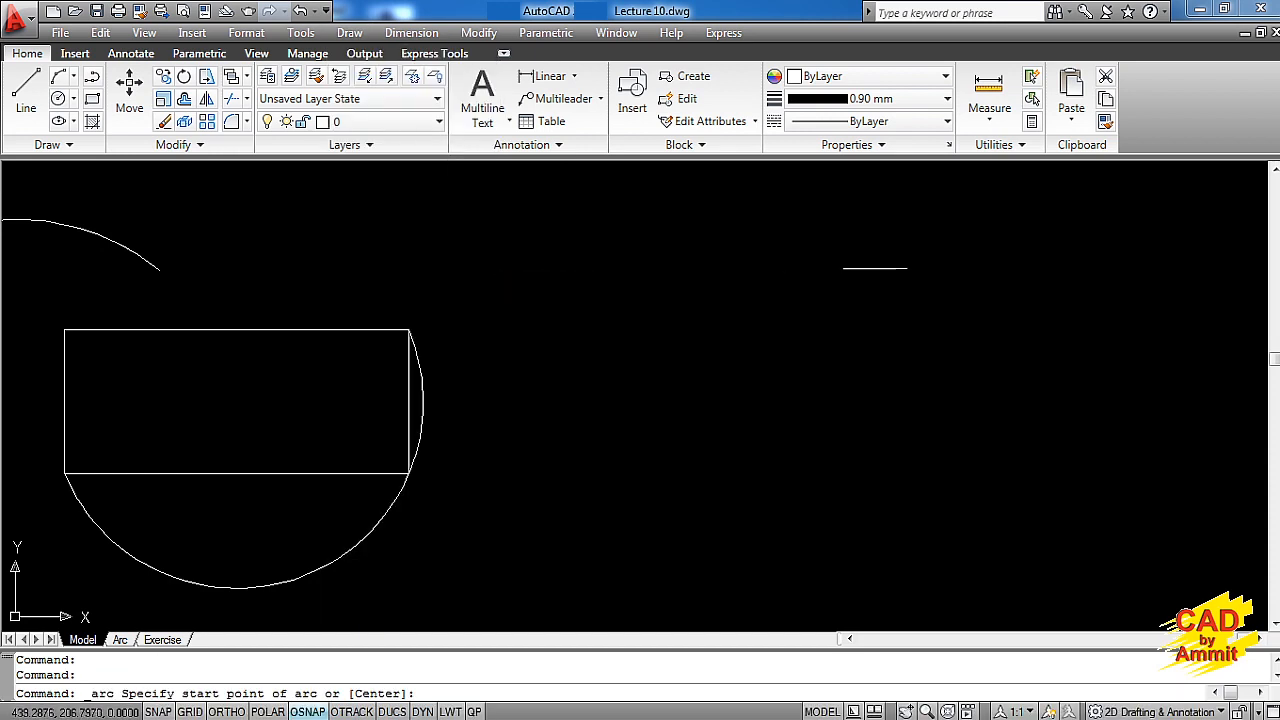
click(1025, 297)
click(820, 246)
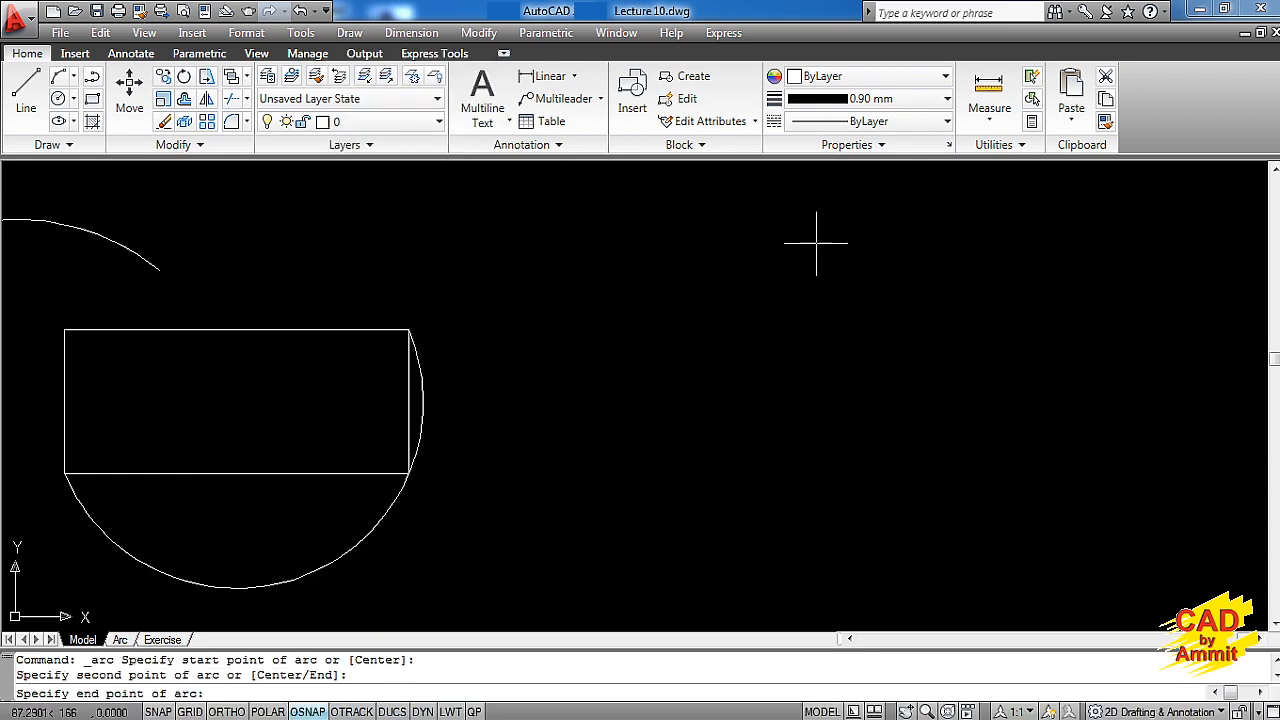
click(620, 443)
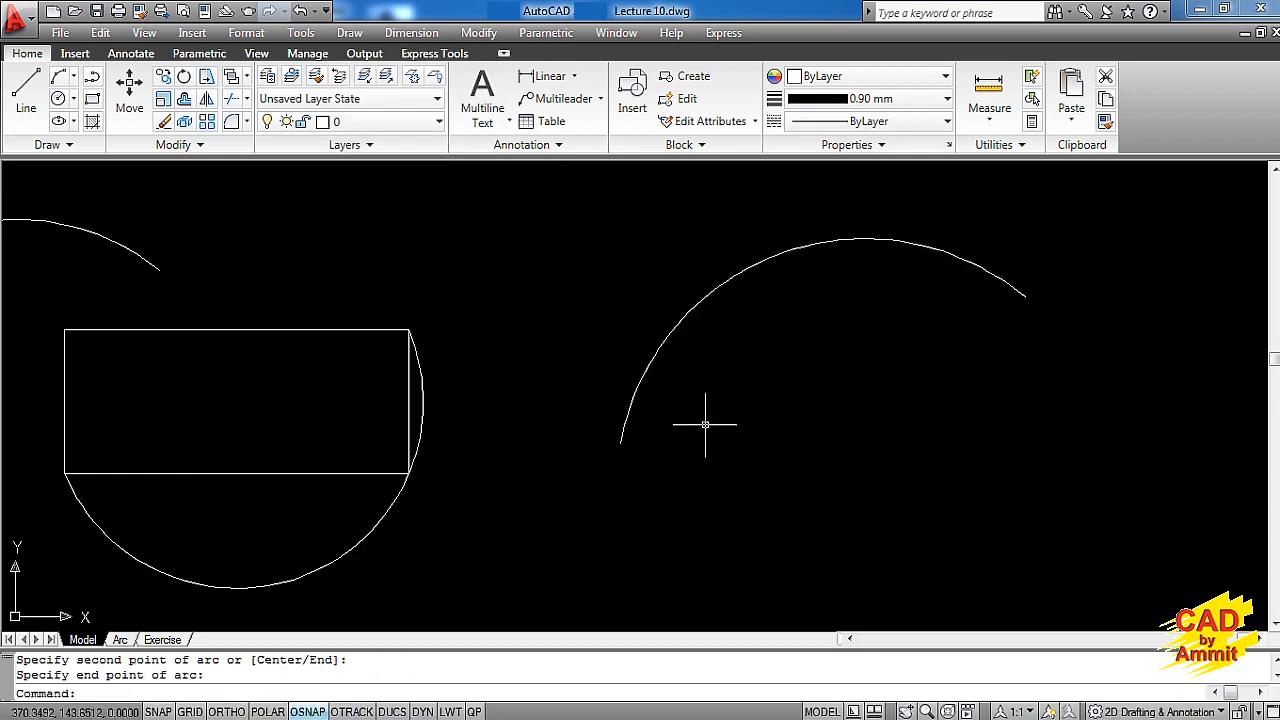
- Use the Continue arc method to add a tangent arc from the first arc's lower-left end, curving underneath and up to the right
click(349, 33)
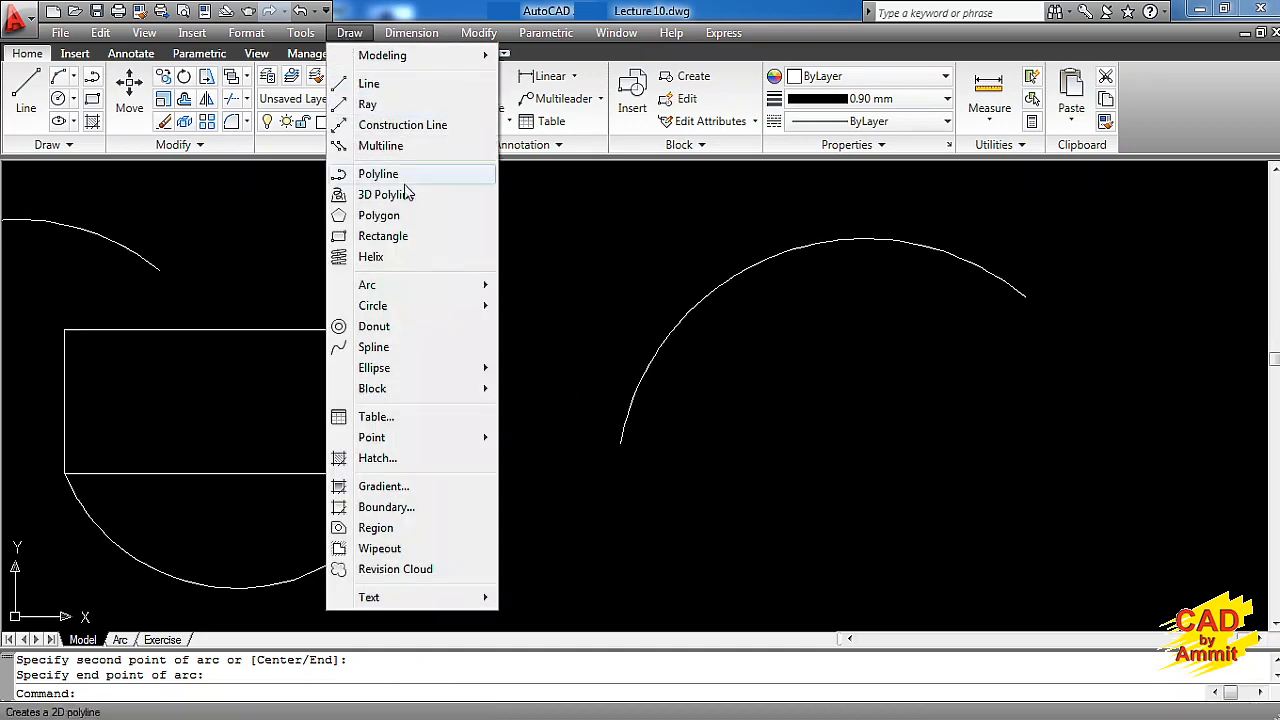
mouse_move(403, 288)
click(530, 521)
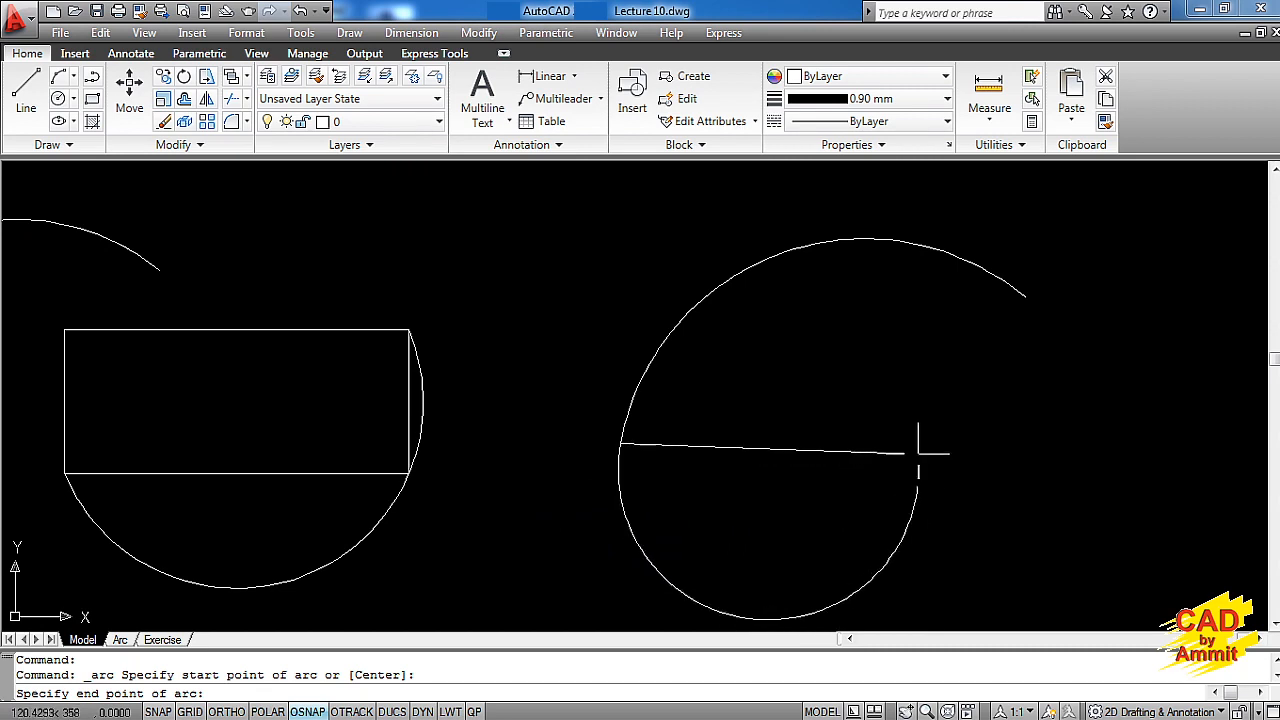
click(918, 453)
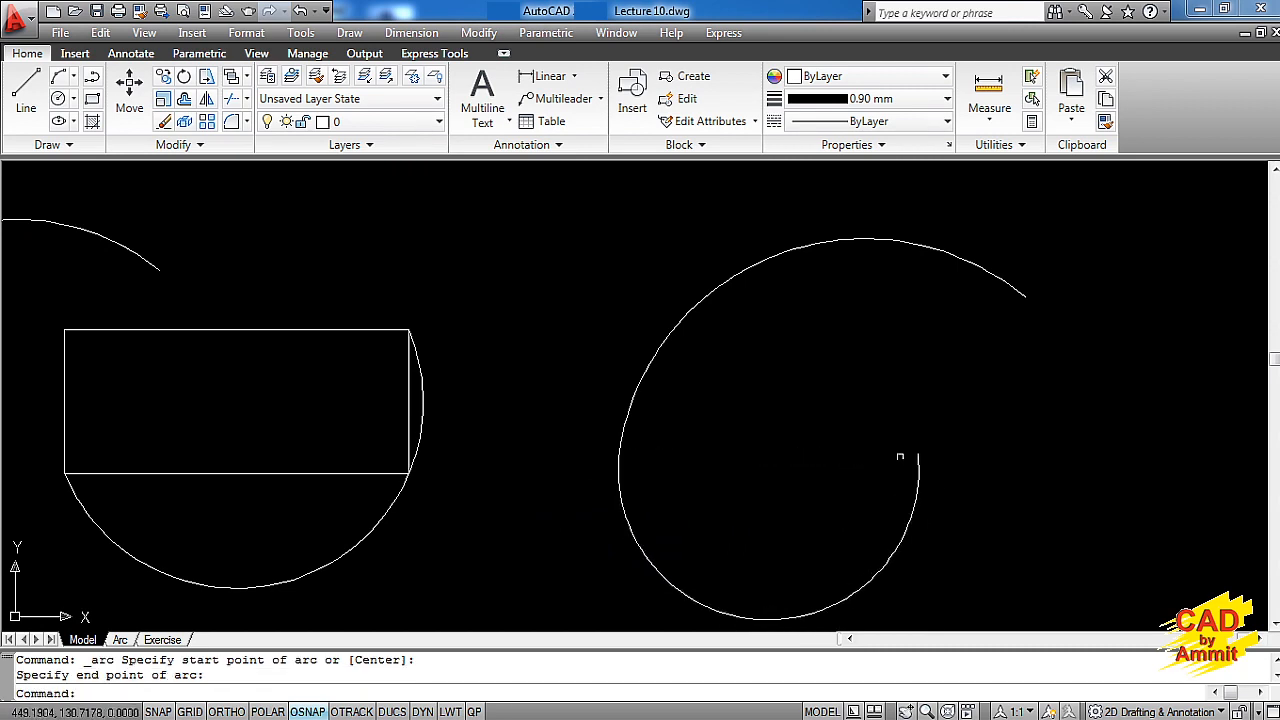
- Add another Continue arc from the second arc's end to the first arc's upper-right start point, closing the shape
click(349, 32)
mouse_move(420, 286)
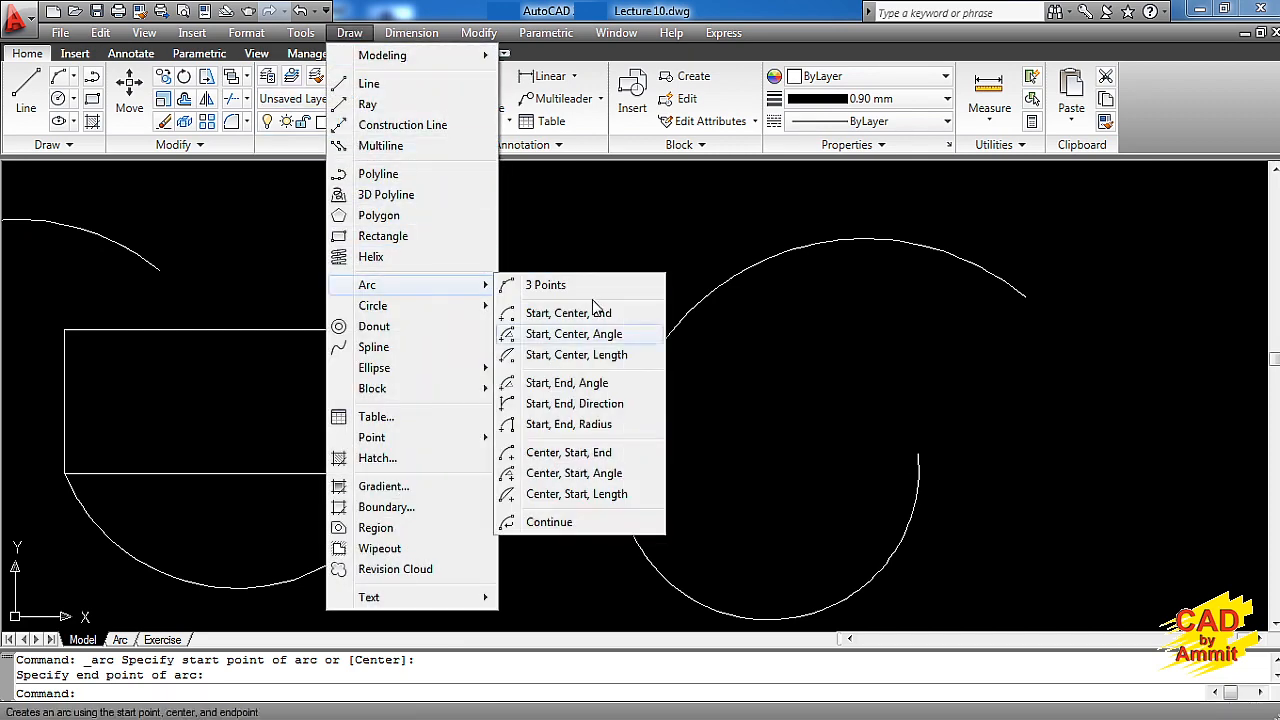
click(545, 519)
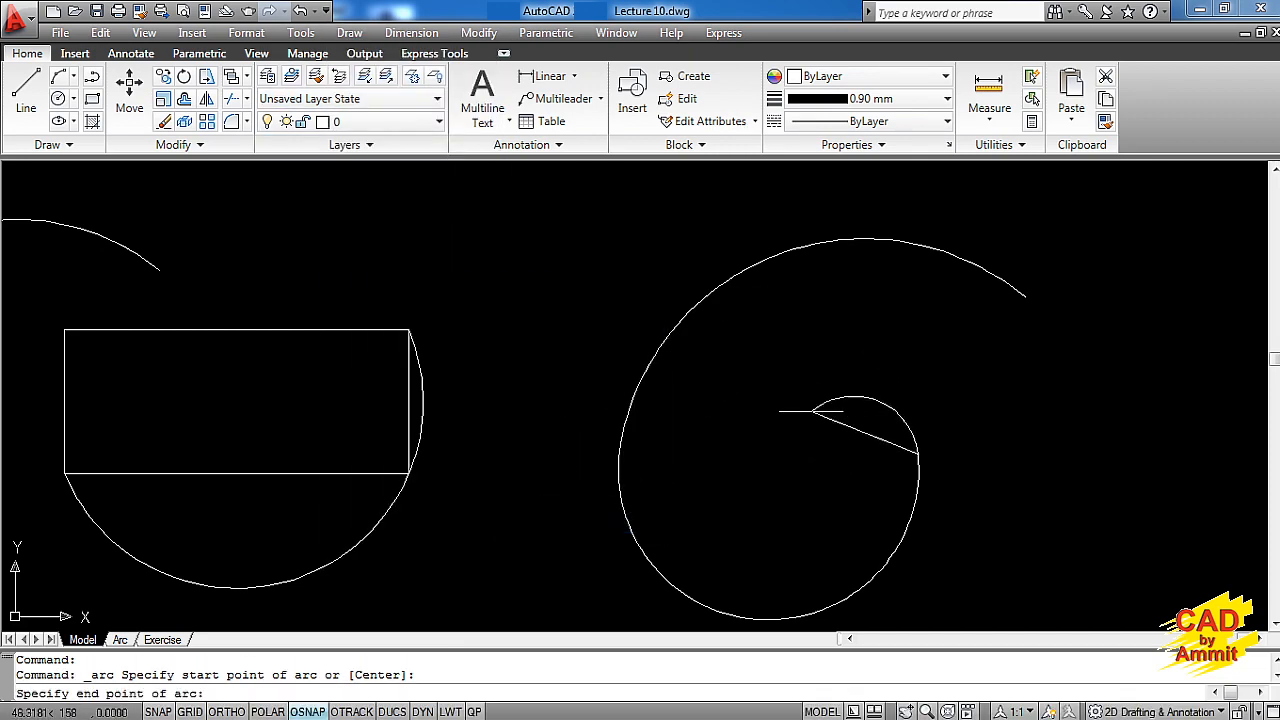
click(1025, 297)
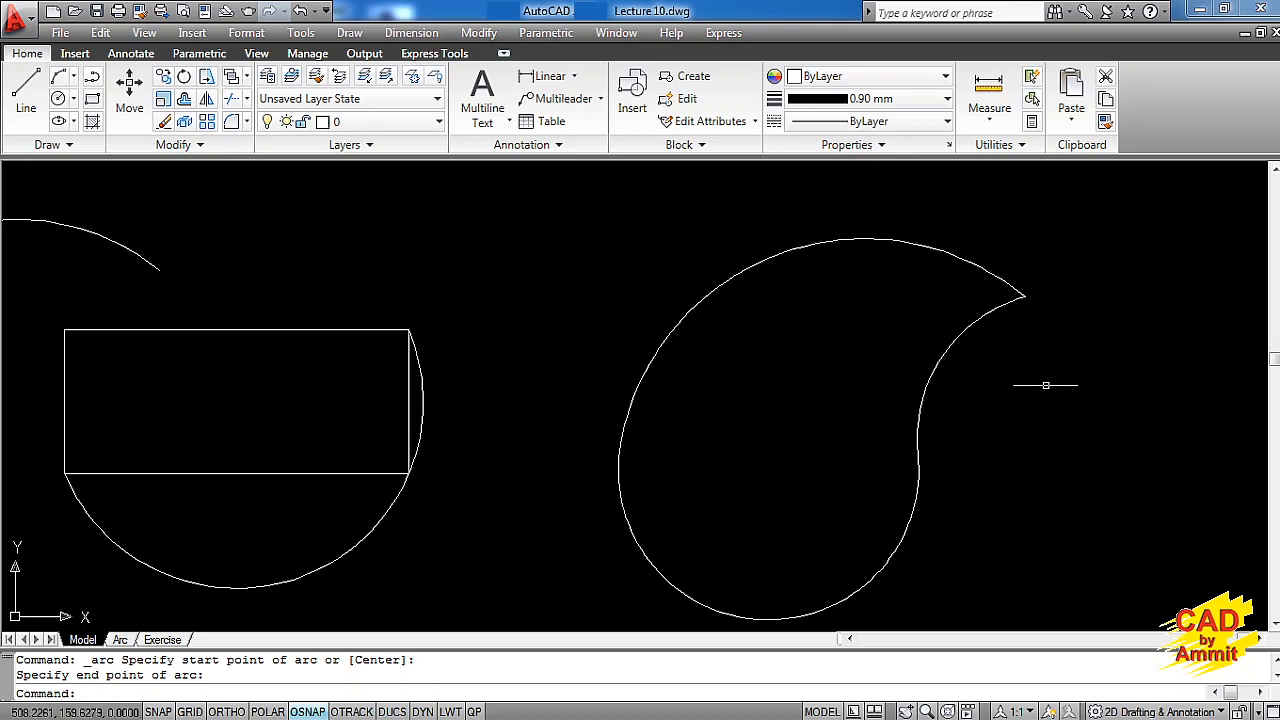
- Select the three arcs of the closed shape one by one to inspect them as separate objects, then clear the selection
mouse_move(1045, 385)
middle_down()
mouse_move(923, 337)
mouse_move(851, 340)
middle_up()
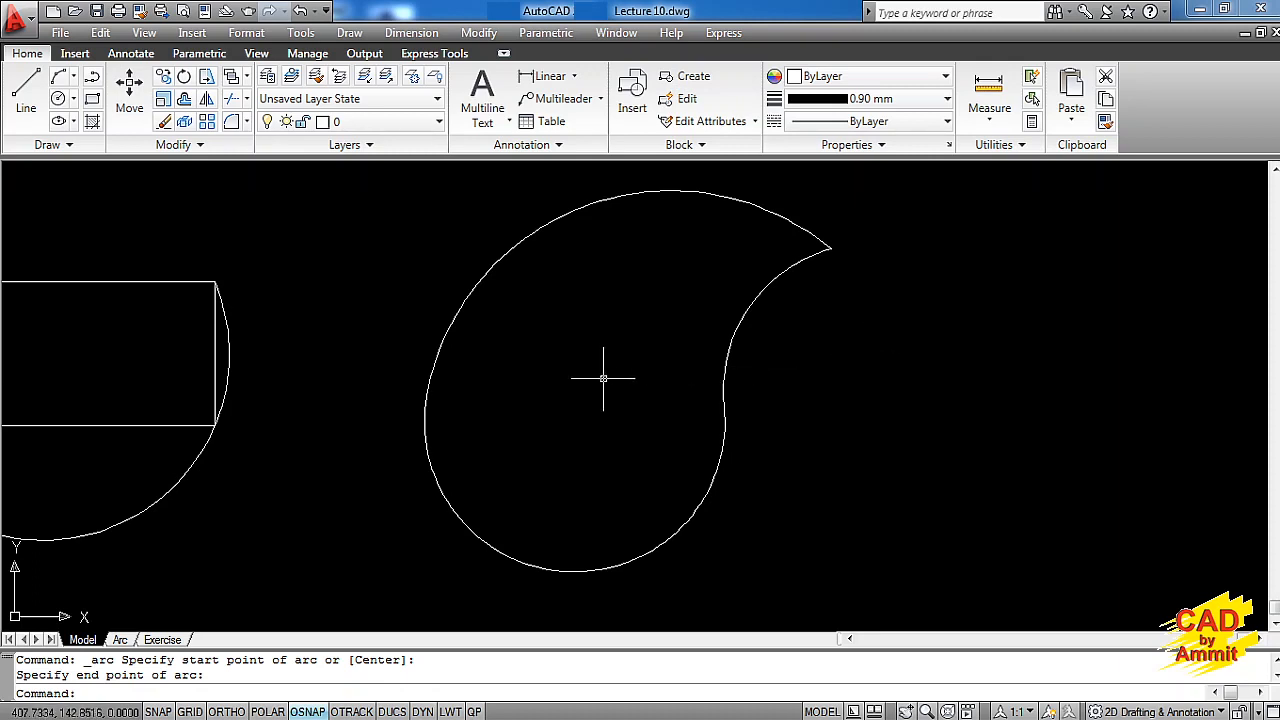
key(Escape)
key(Escape)
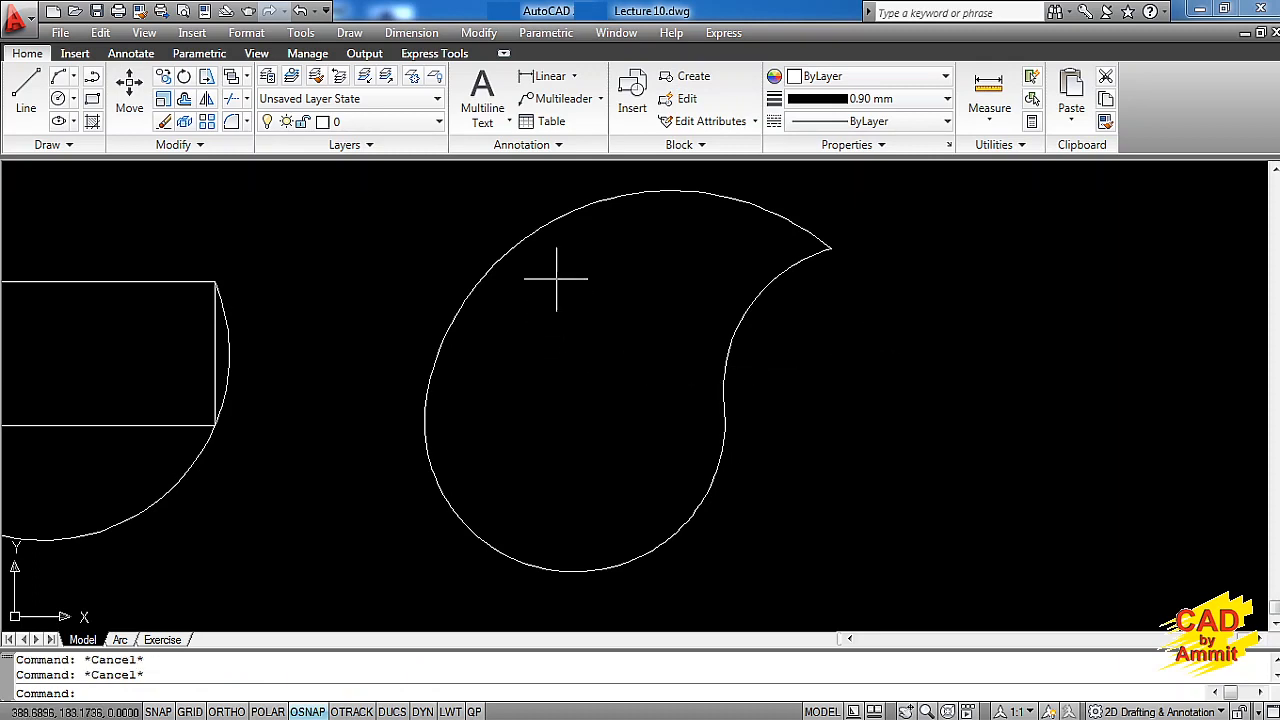
click(552, 222)
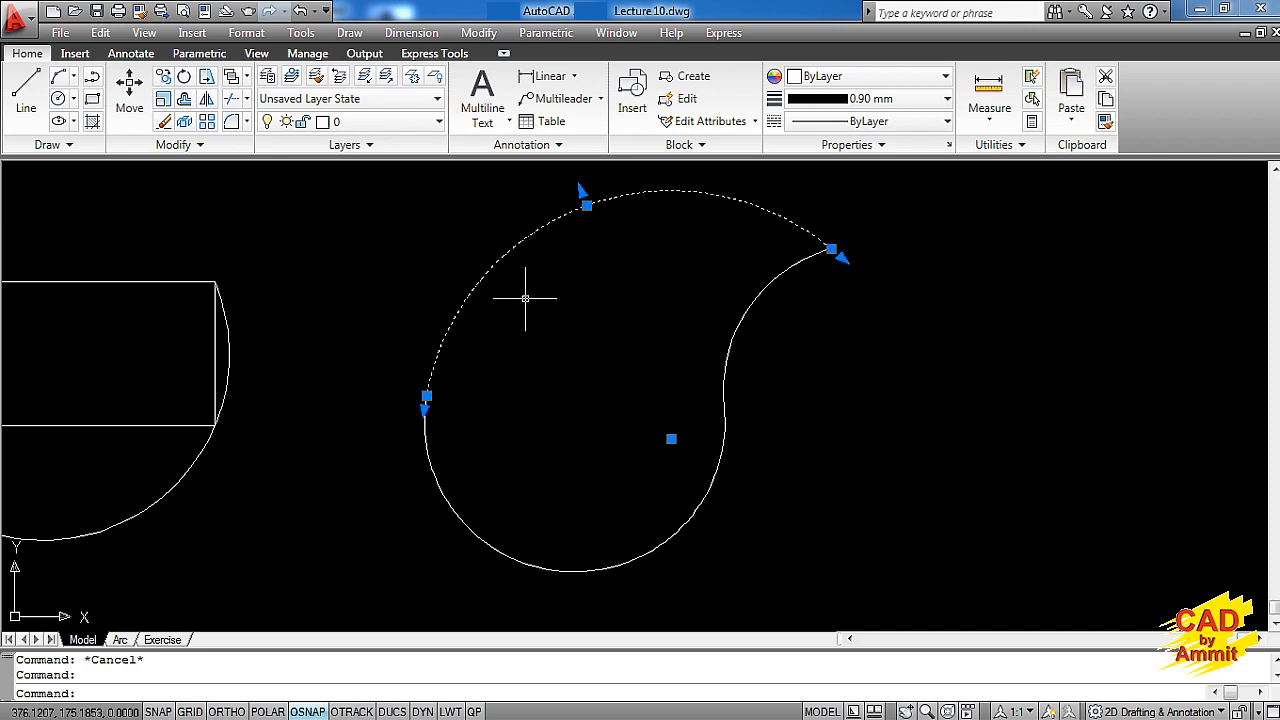
click(428, 448)
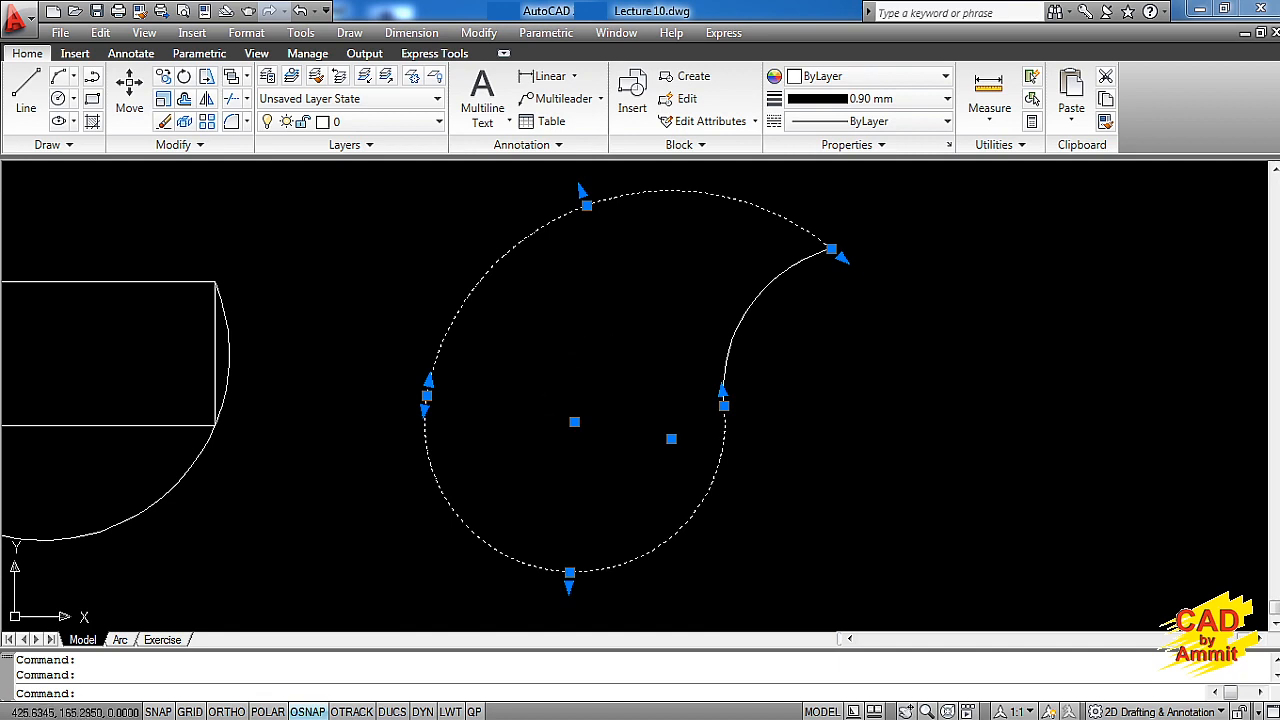
click(752, 300)
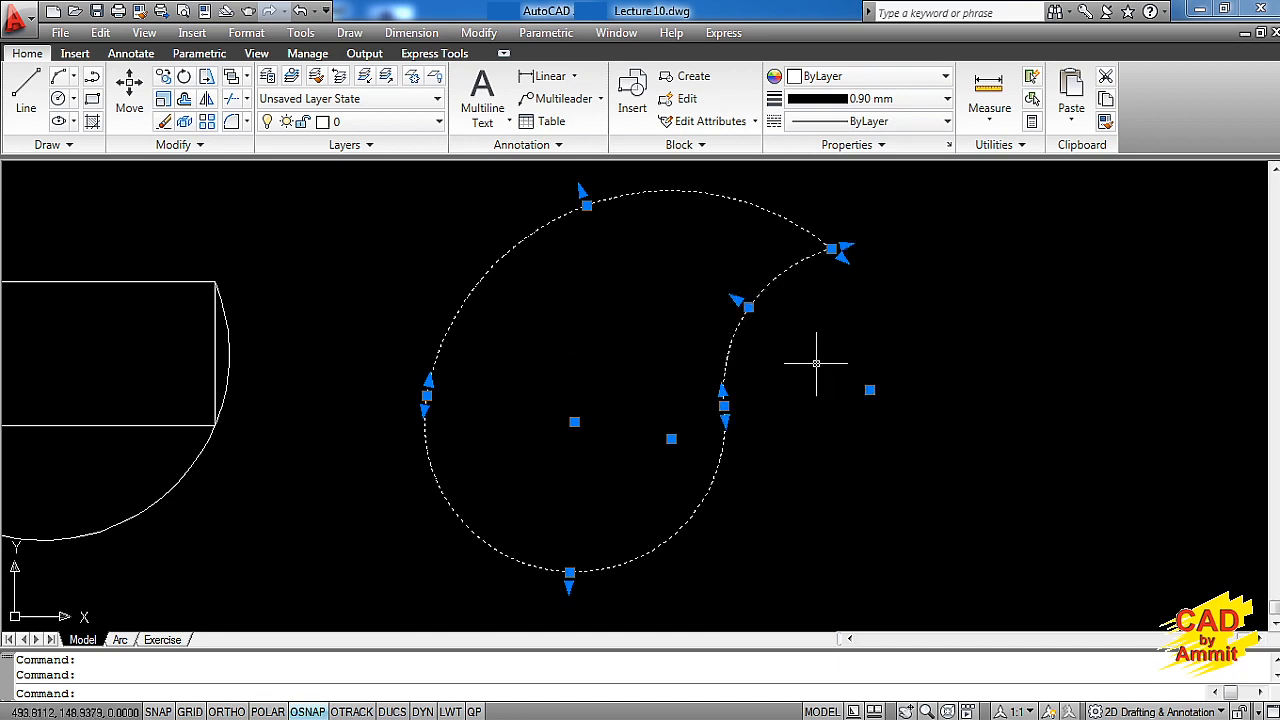
key(Escape)
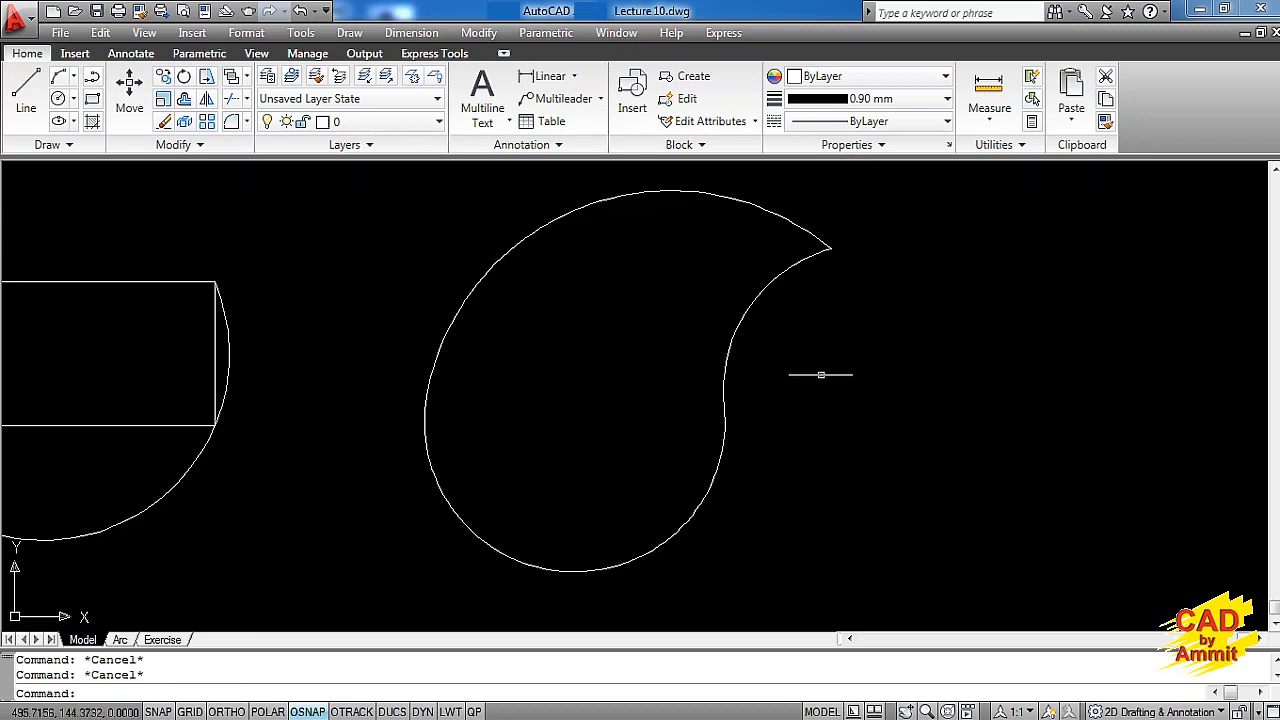
- Erase all objects in model space with the ERASE command's all option
text(e)
key(Return)
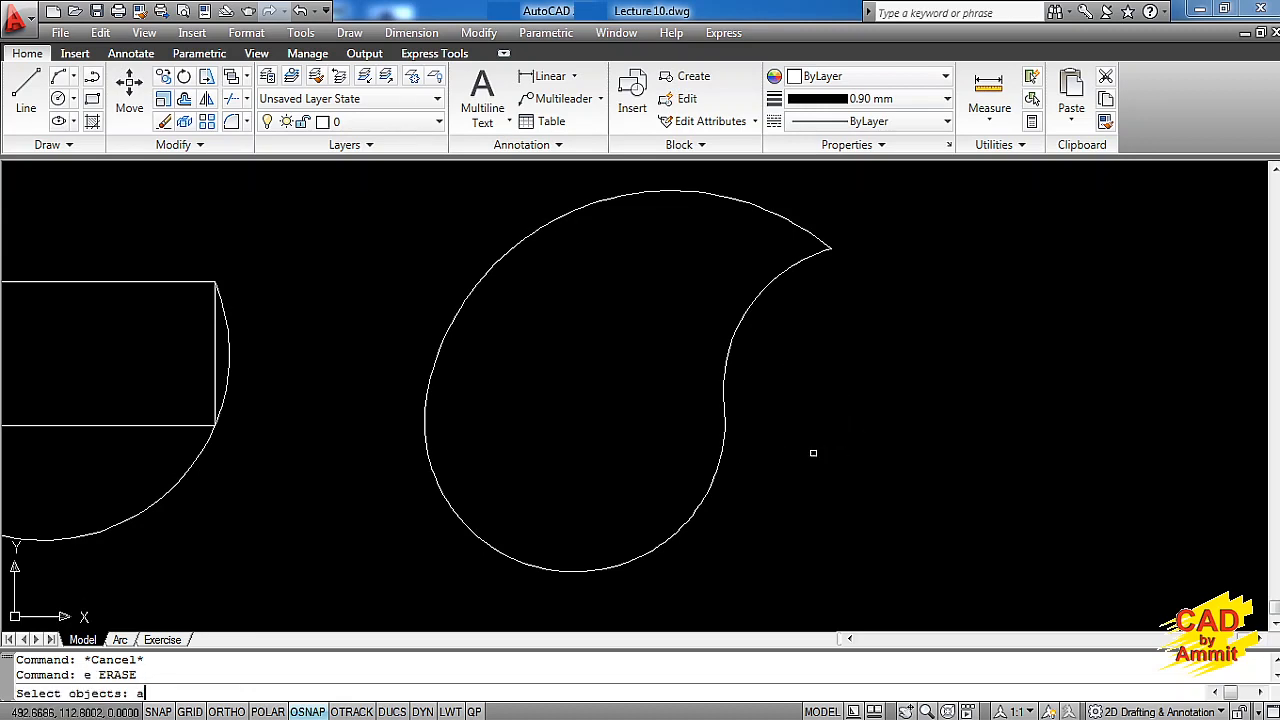
text(all)
key(Return)
key(Return)
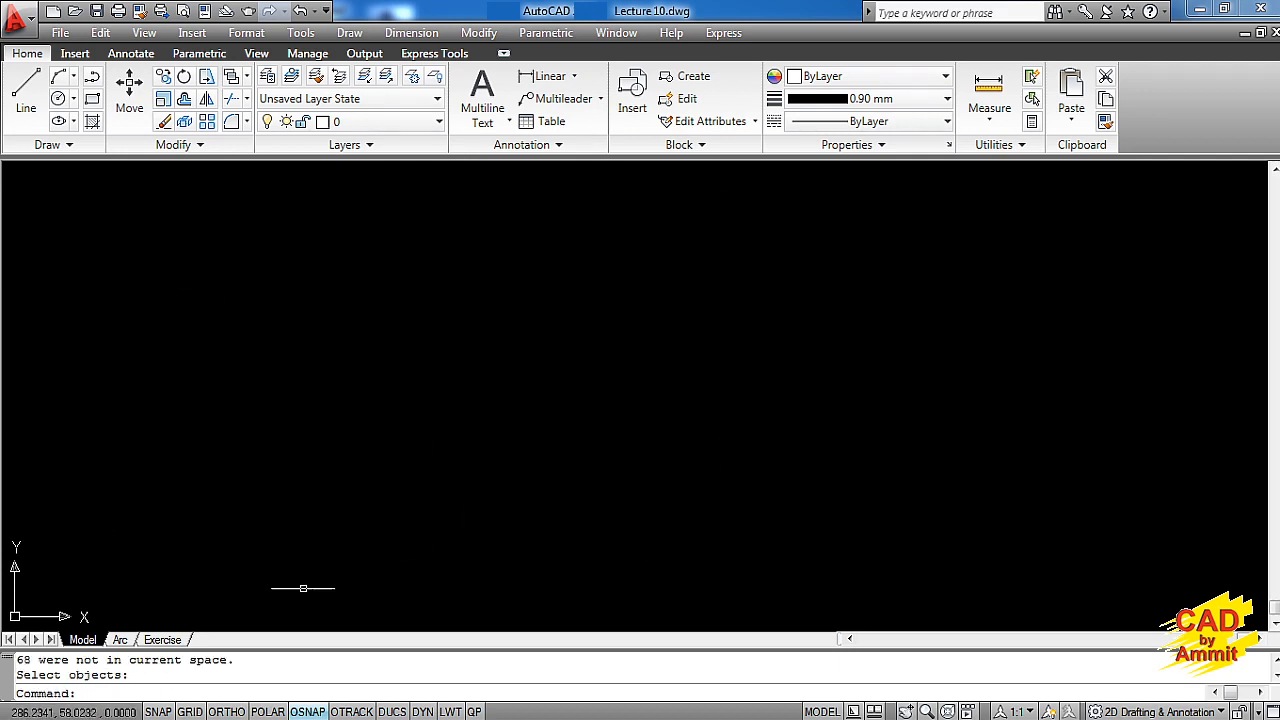
- Switch to the Exercise layout and zoom in with a window around exercise 1
click(168, 639)
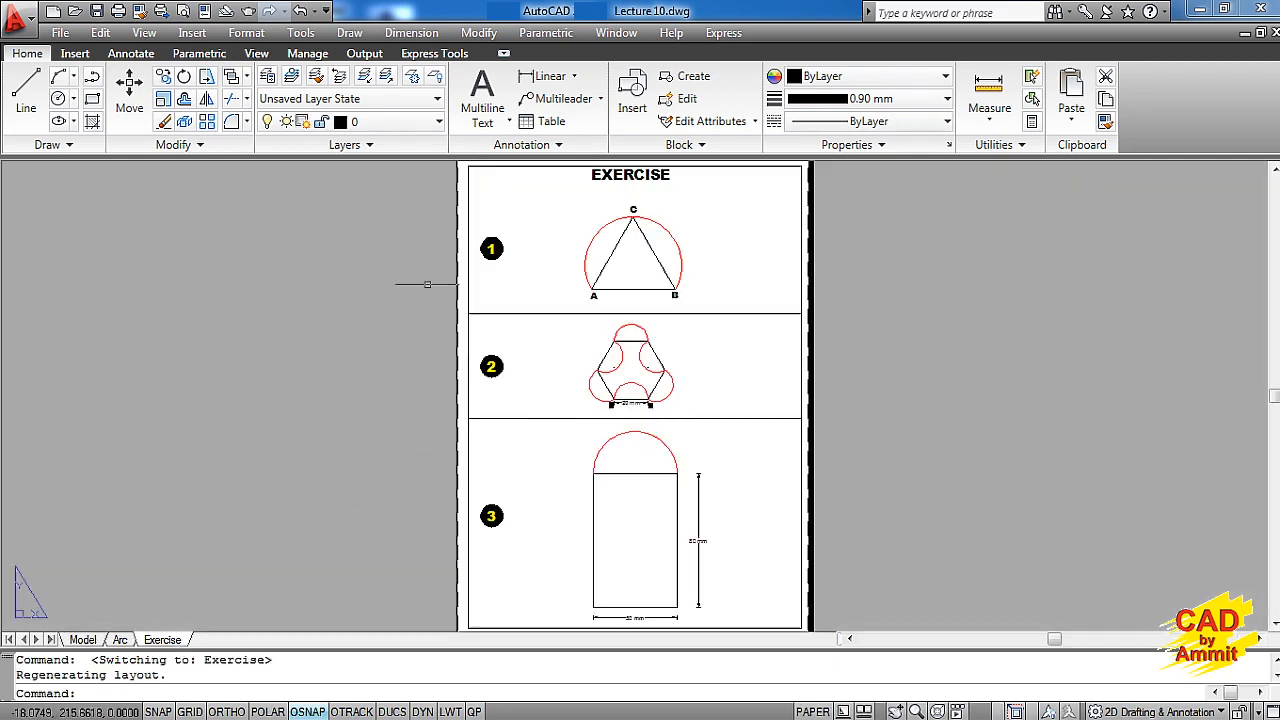
text(z)
key(Return)
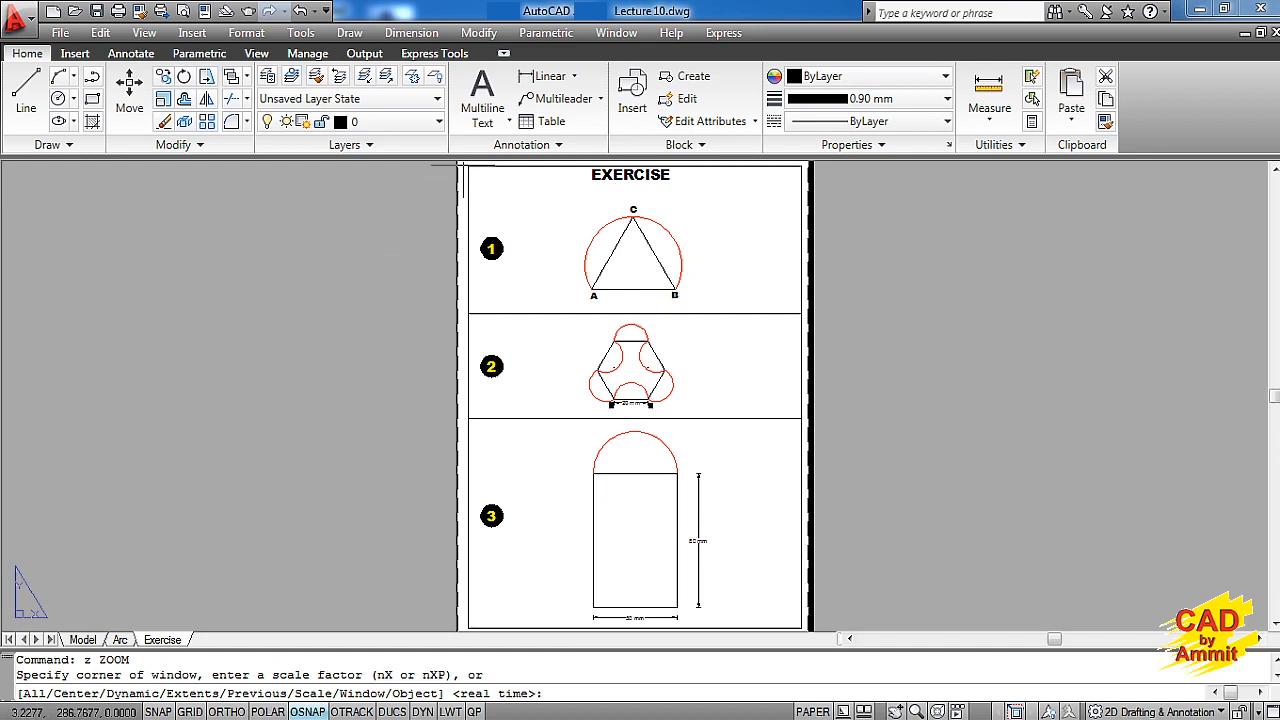
click(463, 166)
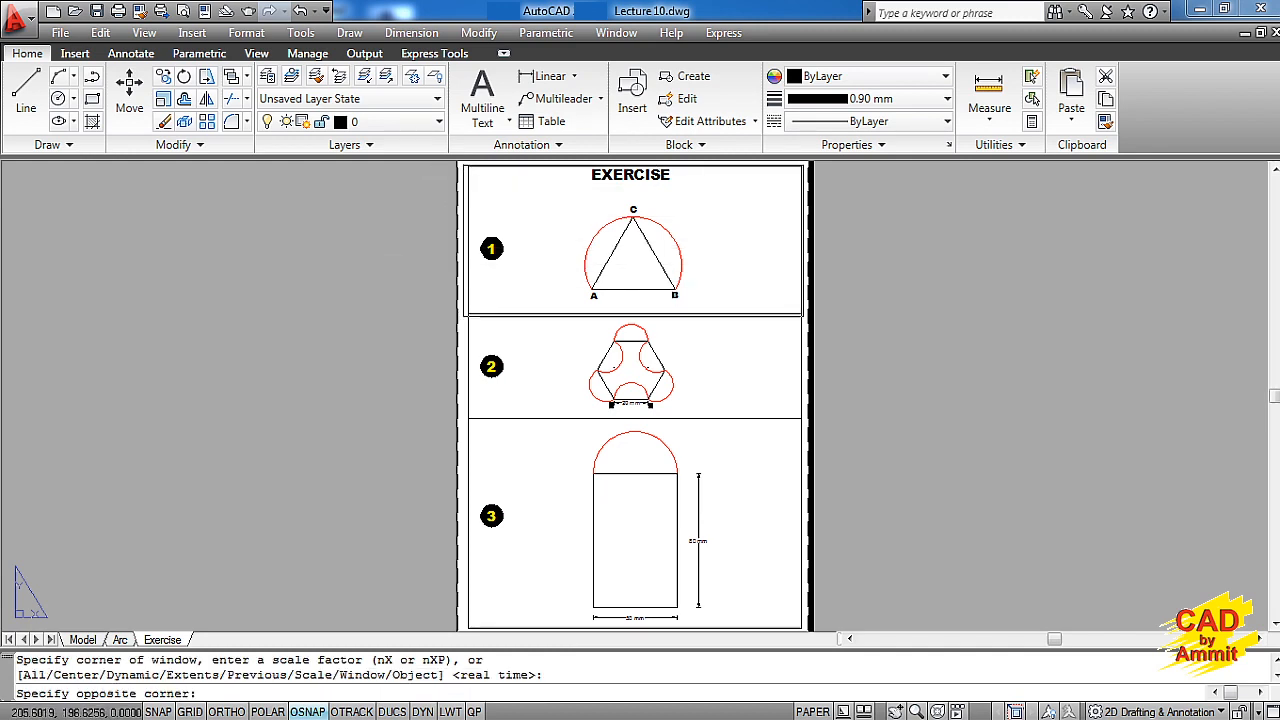
click(803, 316)
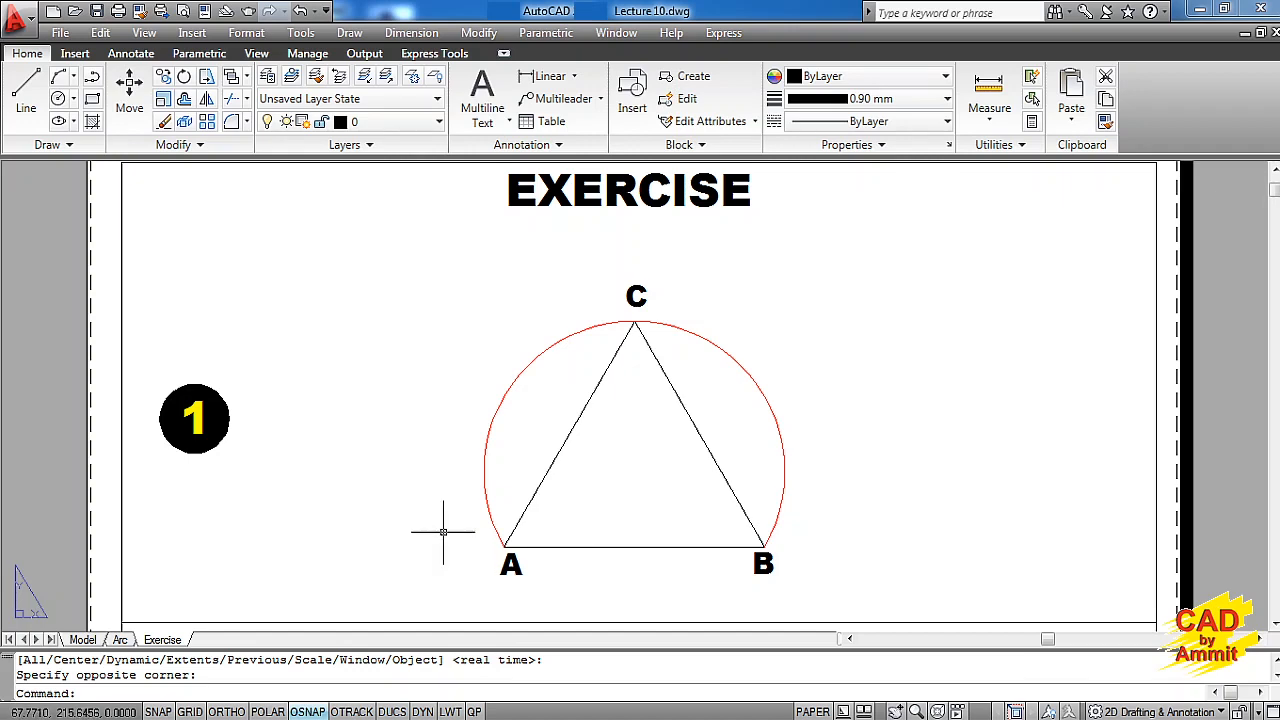
- Examine exercises 2 and 3 on the sheet, including their shapes, arcs and dimensions
middle_drag(443, 531, 443, 278)
mouse_move(451, 329)
middle_down()
mouse_move(449, 455)
mouse_move(406, 343)
mouse_move(406, 301)
middle_up()
middle_drag(423, 471, 434, 380)
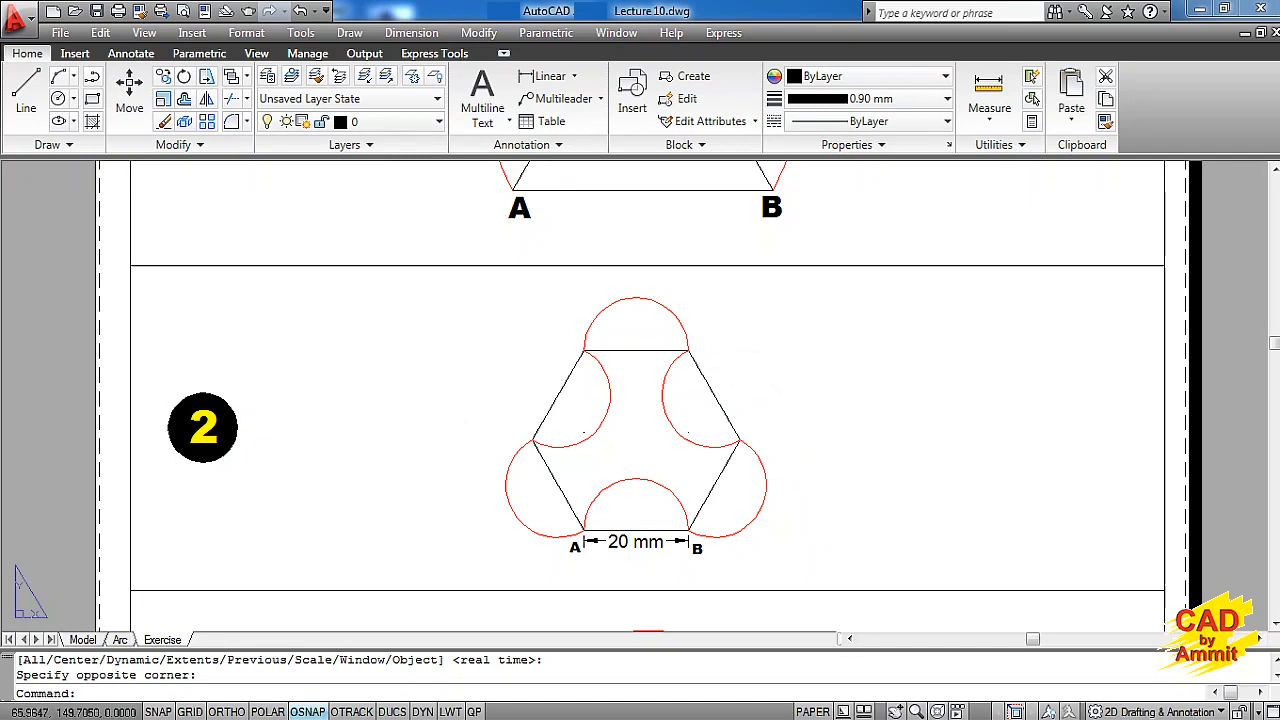
mouse_move(442, 520)
middle_down()
mouse_move(460, 294)
mouse_move(471, 517)
mouse_move(475, 318)
middle_up()
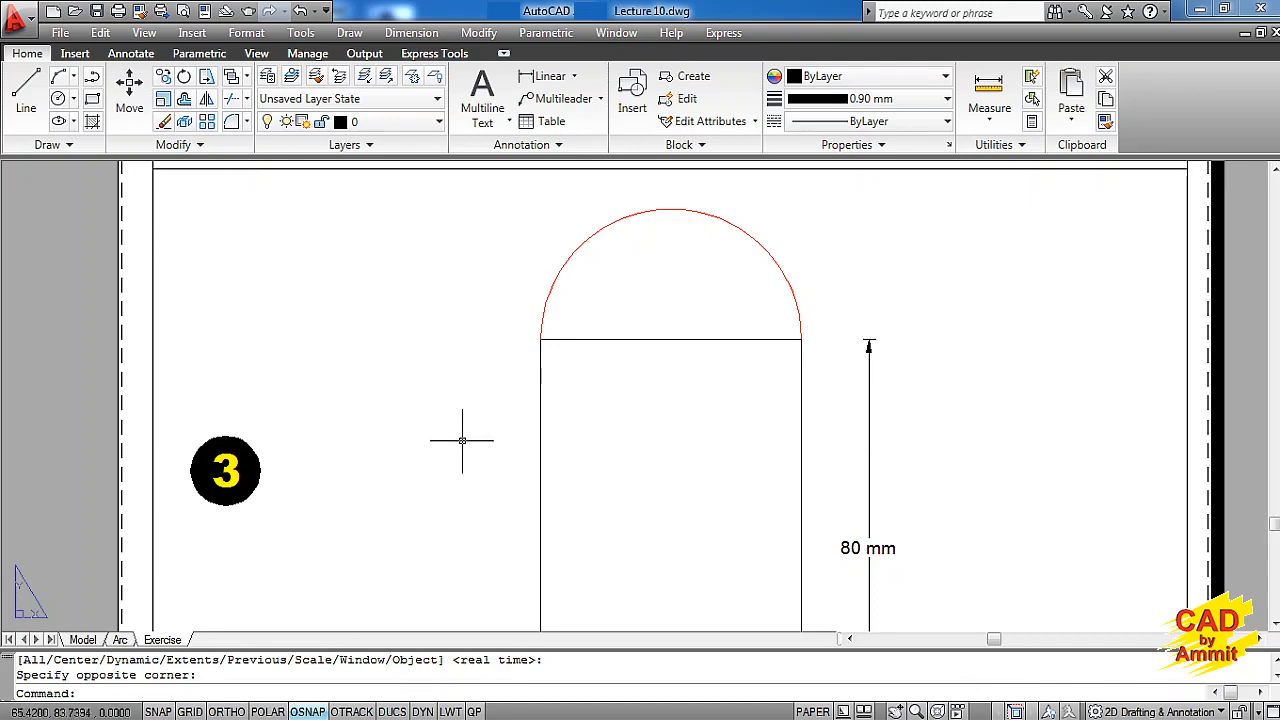
mouse_move(466, 449)
middle_down()
mouse_move(477, 360)
mouse_move(503, 372)
middle_up()
scroll(471, 366, down, 2)
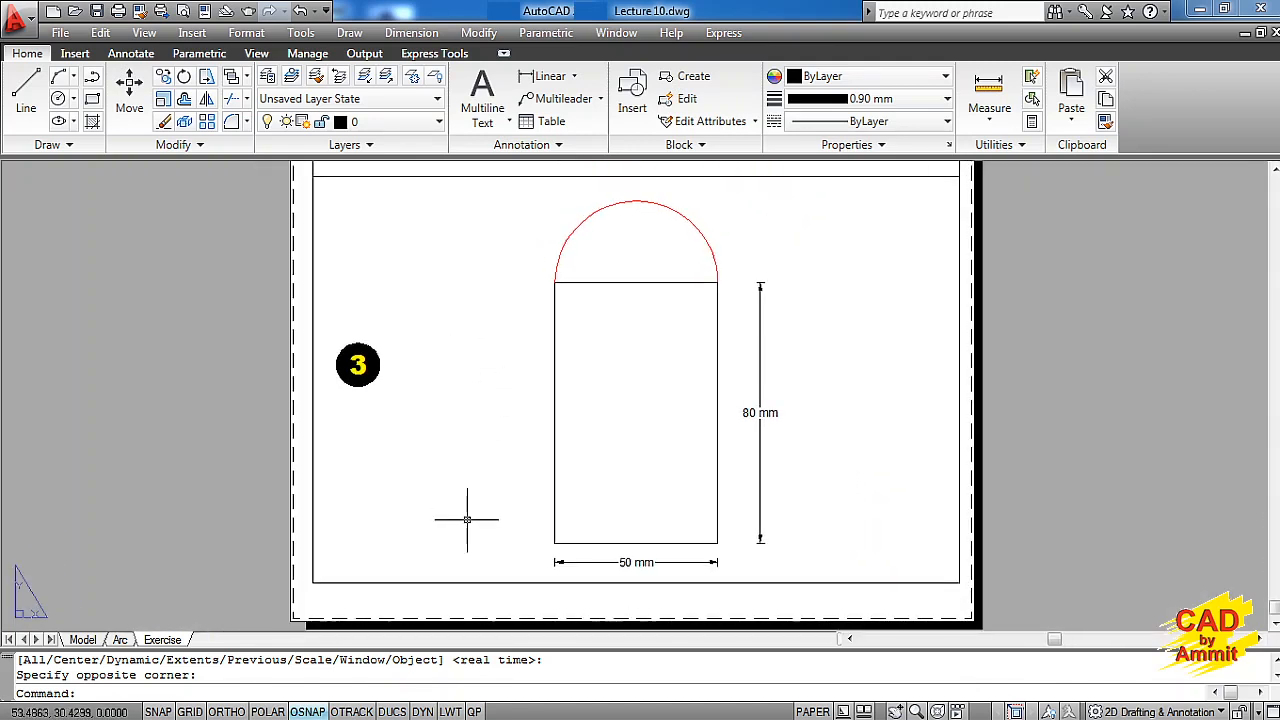